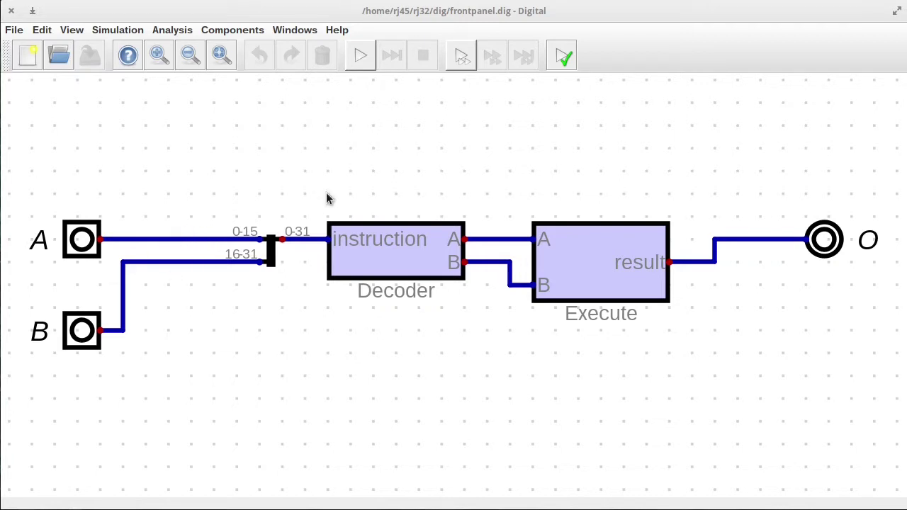
- Start the simulation and enter 100 for input A and 54 for input B, so O shows 154
left_click(353, 63)
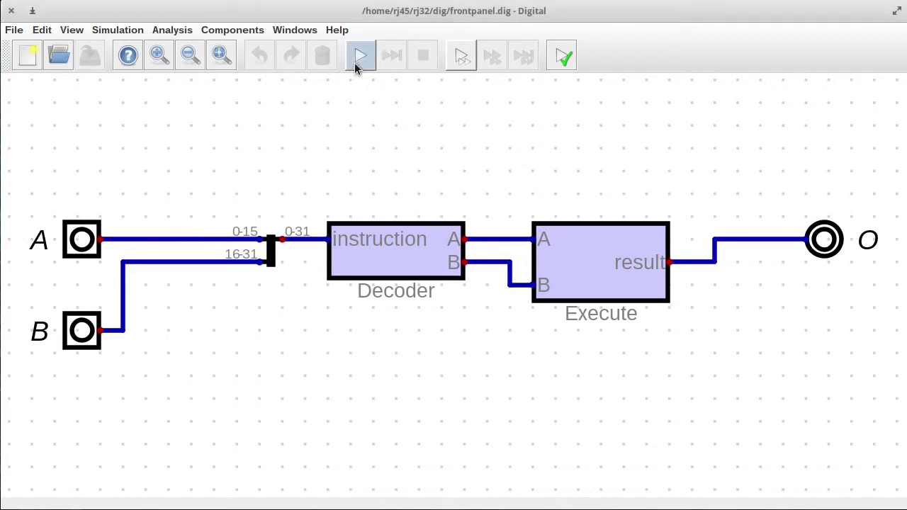
left_click(80, 245)
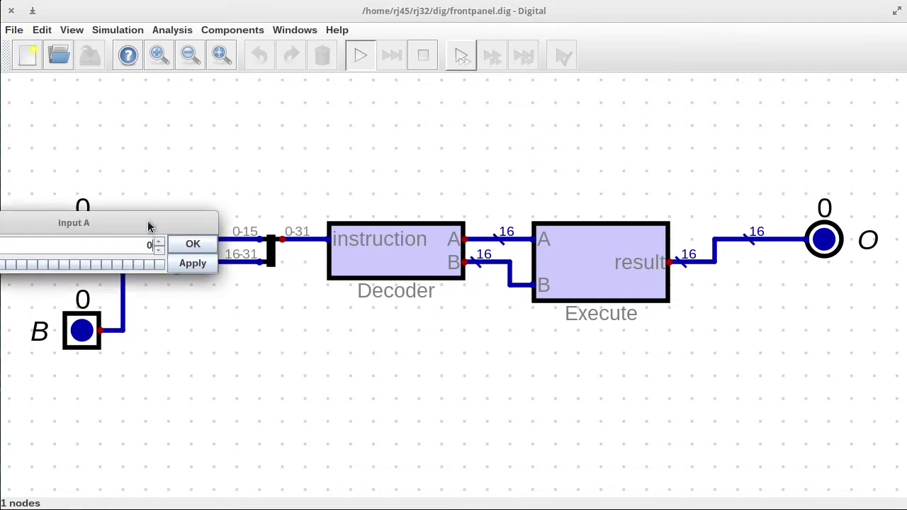
left_click_drag(148, 225, 260, 220)
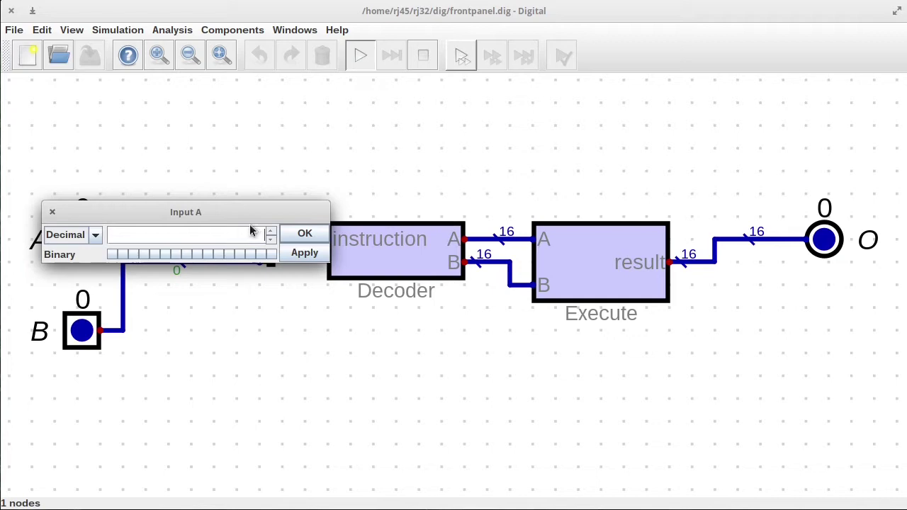
type("100")
key("Return")
left_click(92, 321)
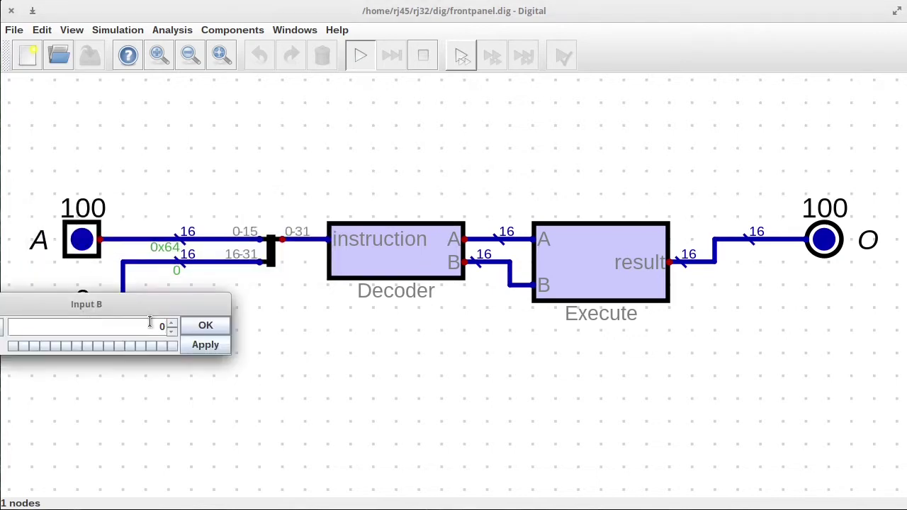
type("54")
key("Return")
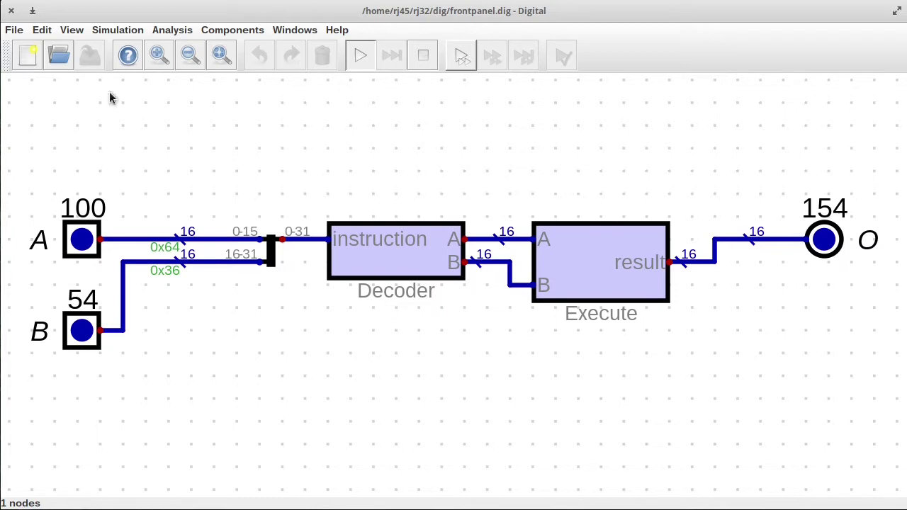
- Stop the simulation and place a multiplexer just below the shifted Decoder–Execute circuit
left_click(424, 56)
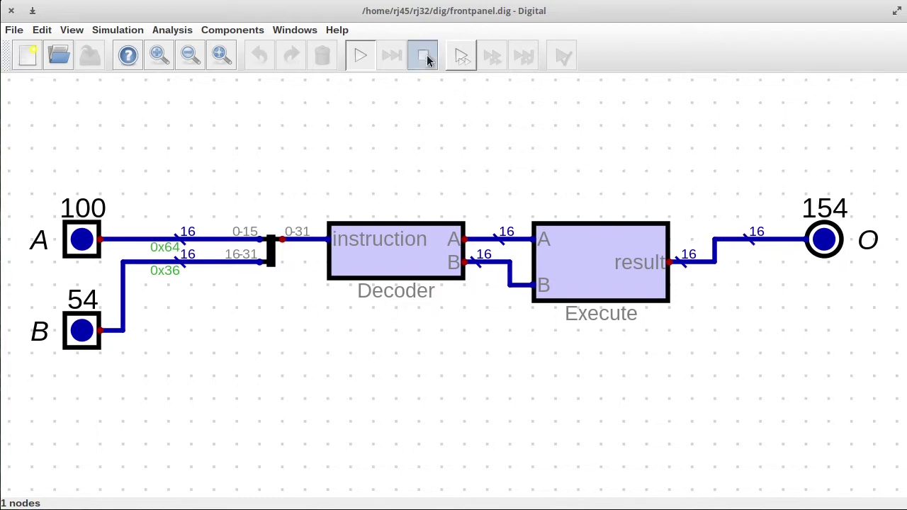
left_click(228, 33)
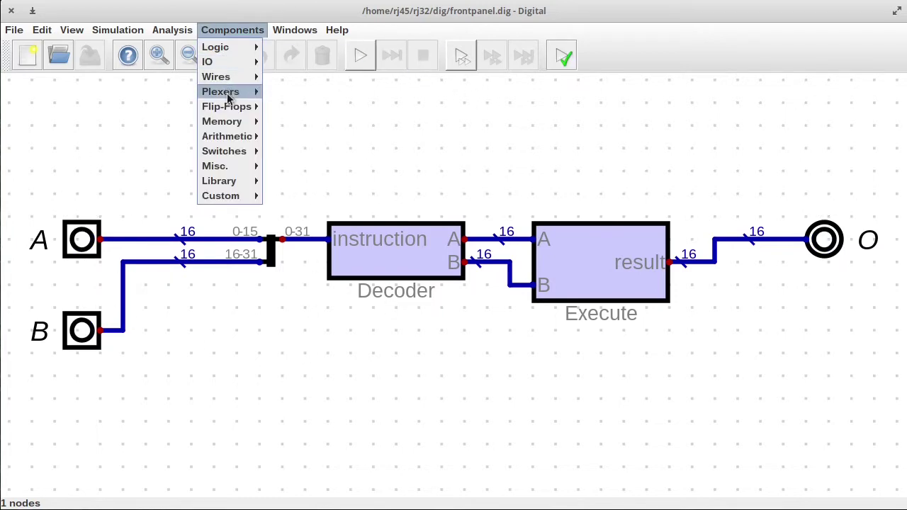
mouse_move(229, 95)
left_click(324, 95)
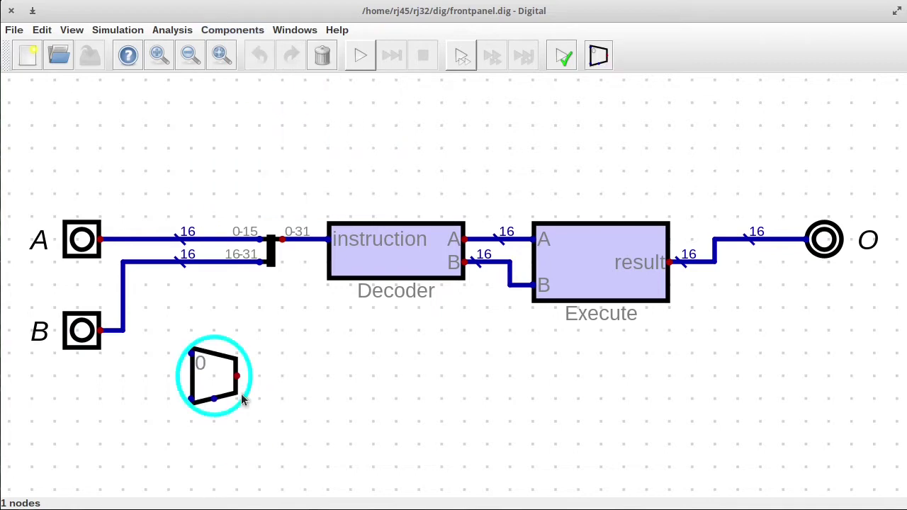
left_click(241, 398)
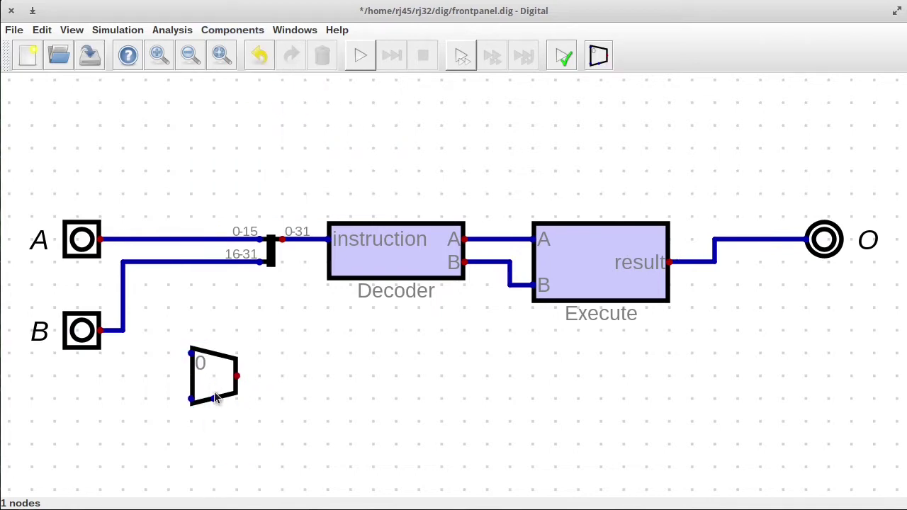
scroll(363, 299, "down", 4)
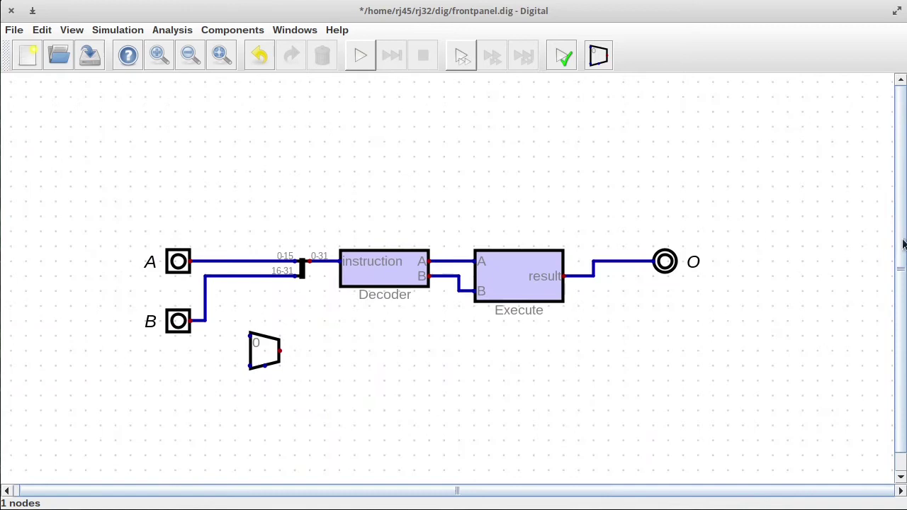
left_click_drag(263, 331, 323, 404)
left_click_drag(92, 149, 794, 361)
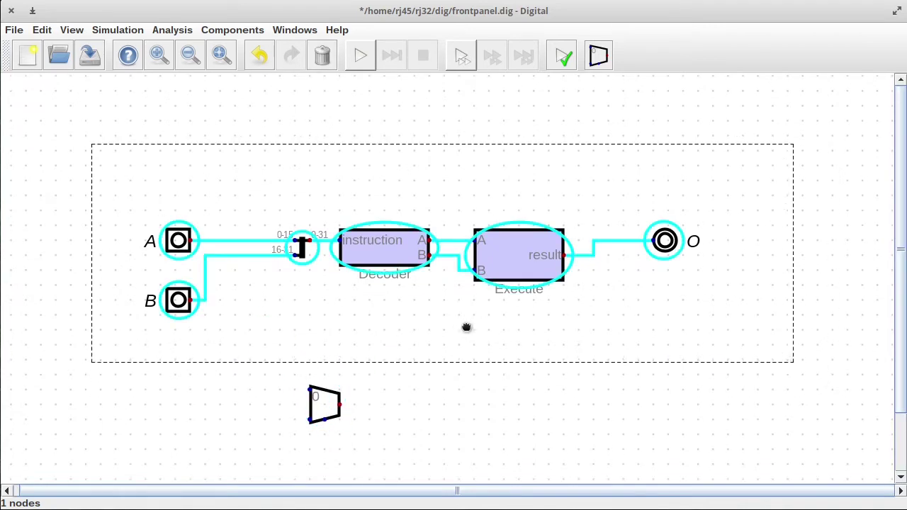
left_click_drag(466, 327, 449, 204)
left_click_drag(267, 354, 397, 482)
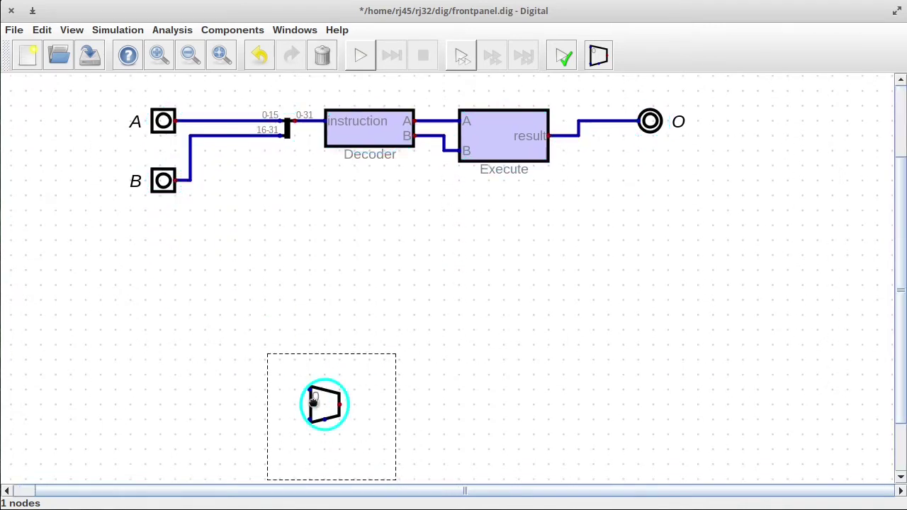
left_click_drag(315, 404, 286, 300)
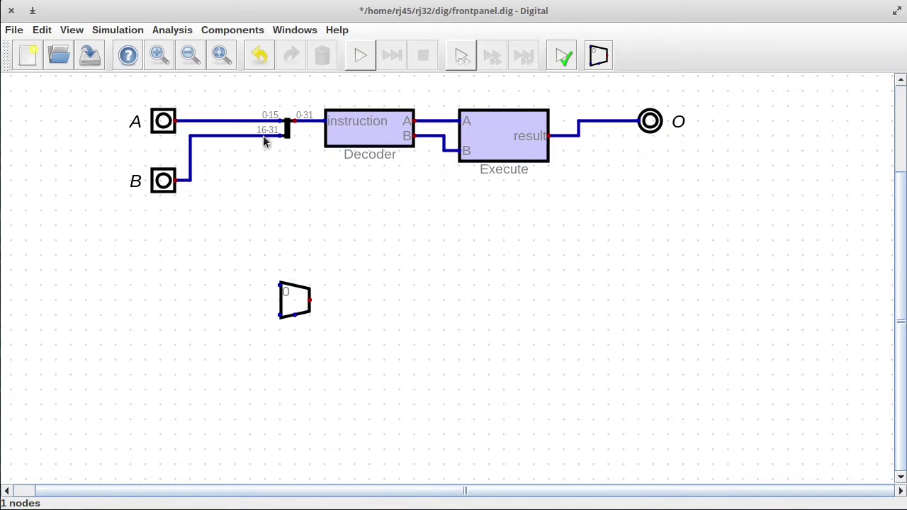
- Add an output right of the multiplexer and two stacked inputs to its left
left_click(241, 29)
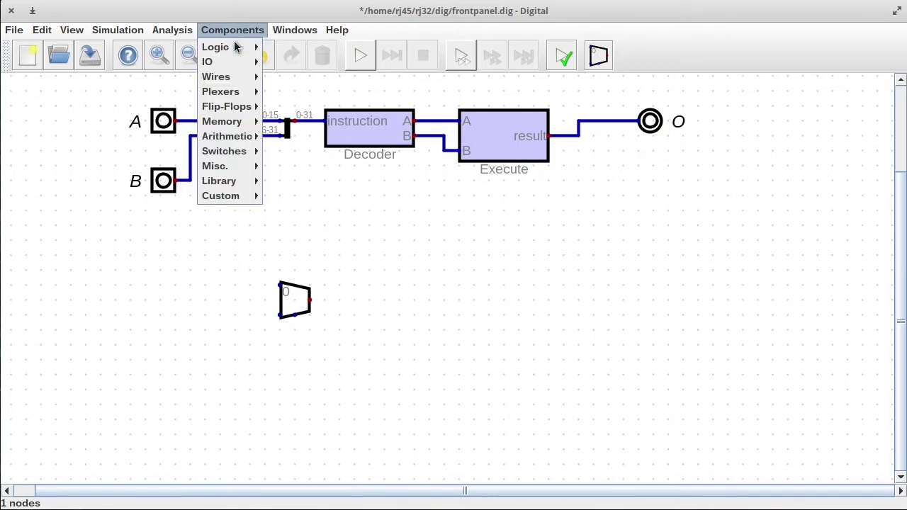
mouse_move(231, 88)
mouse_move(223, 62)
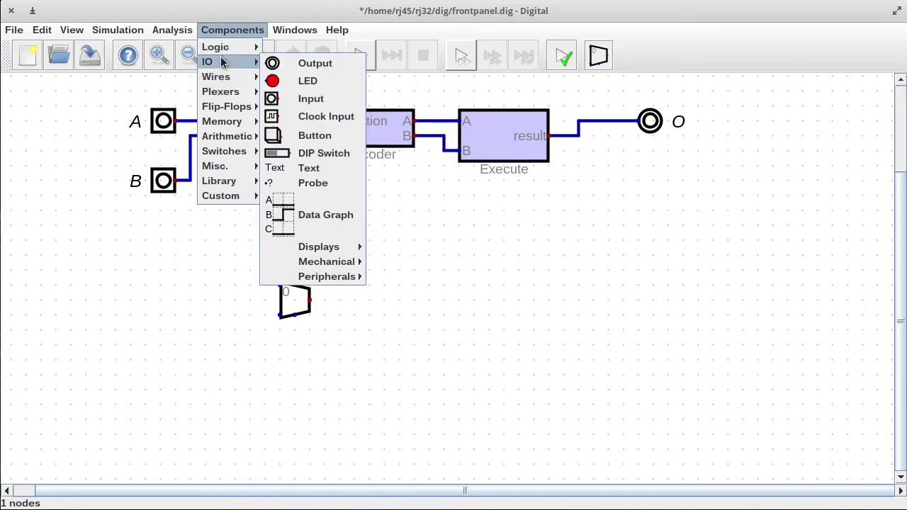
left_click(327, 64)
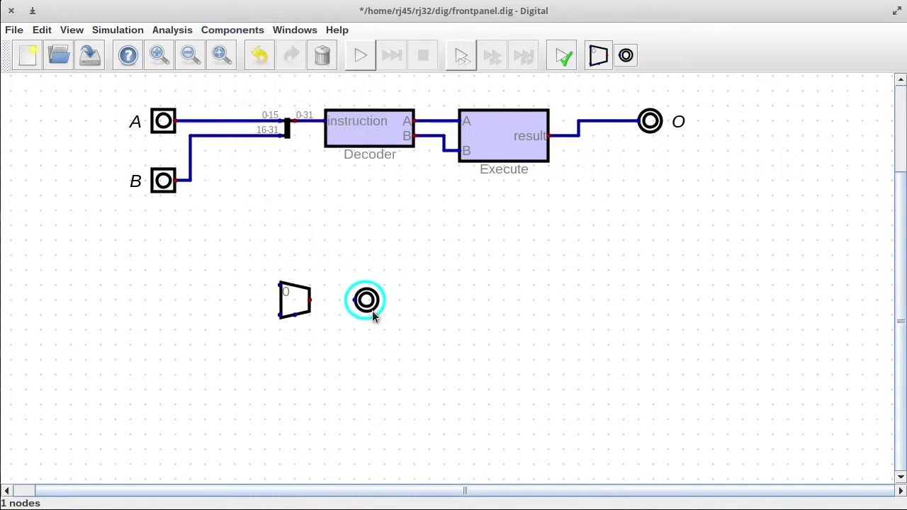
left_click(371, 312)
left_click(226, 30)
mouse_move(225, 62)
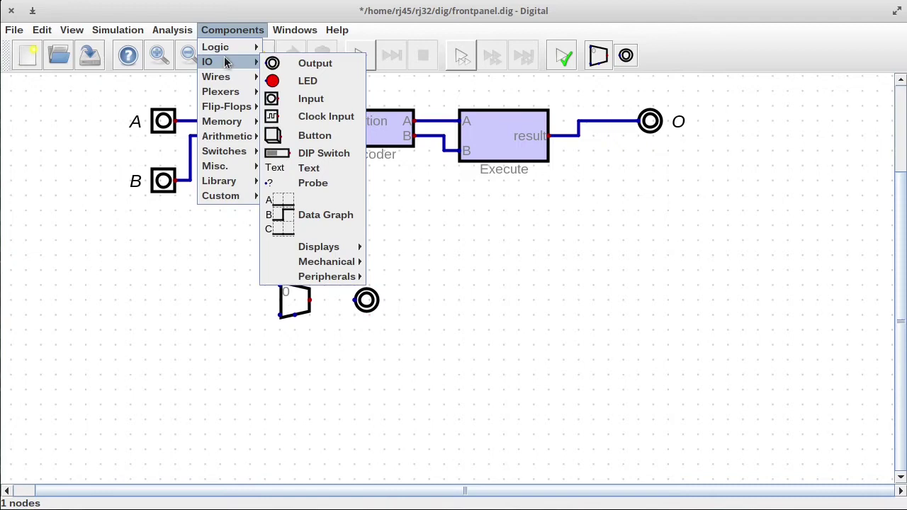
left_click(310, 100)
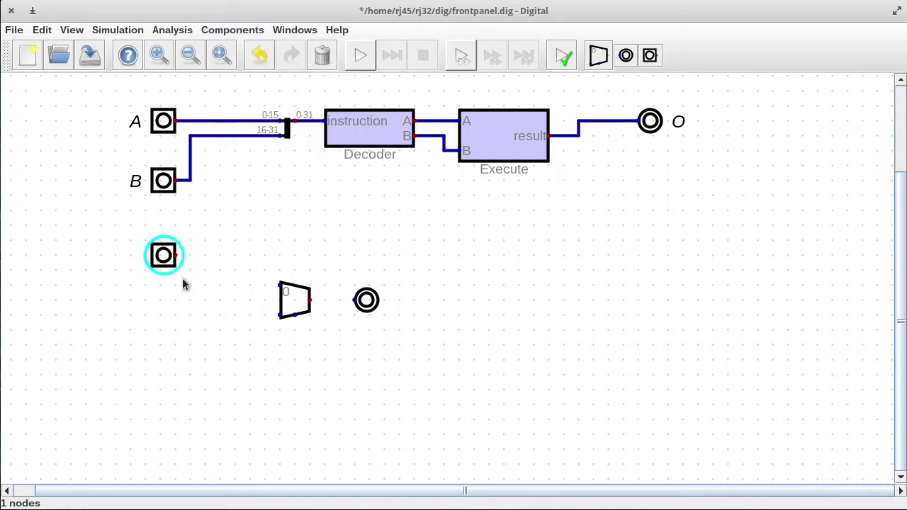
left_click(238, 298)
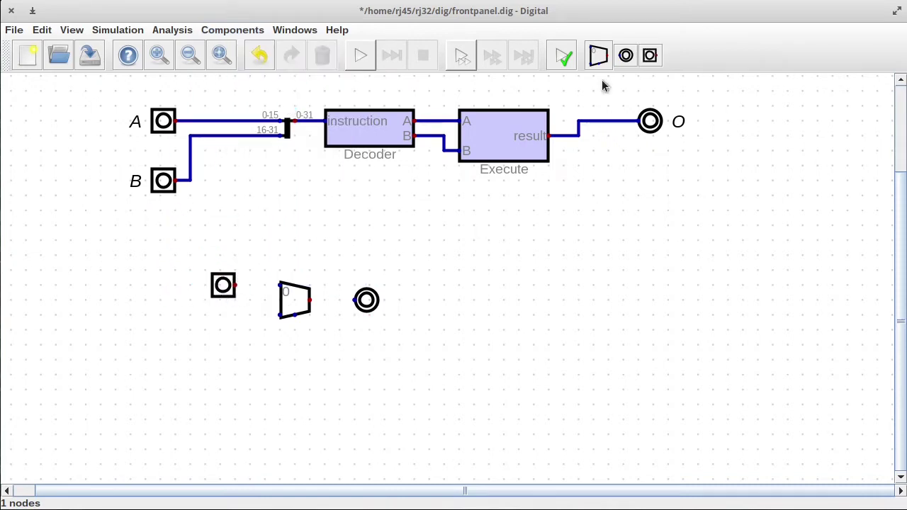
left_click(651, 55)
left_click(238, 324)
- Give the input and the multiplexer a data width of 4 bits
left_click(227, 294)
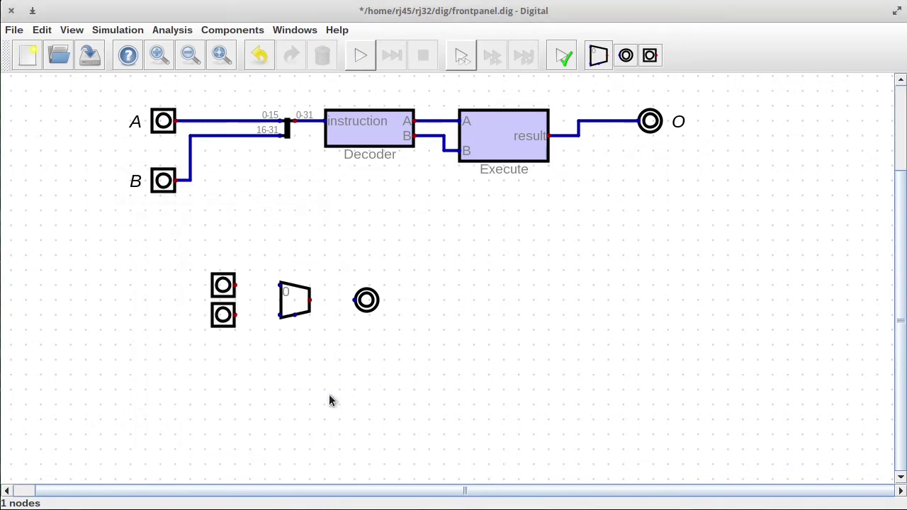
type("4")
left_click(435, 391)
left_click(298, 287)
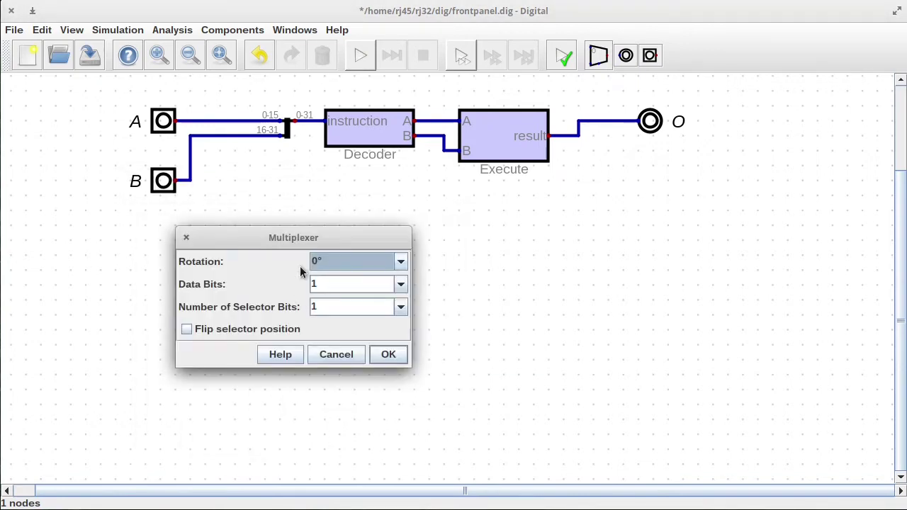
left_click(384, 285)
left_click(354, 337)
- Confirm the multiplexer settings, add a select input, and wire both data inputs, selector and output
left_click(359, 308)
left_click_drag(315, 240, 507, 255)
key("Return")
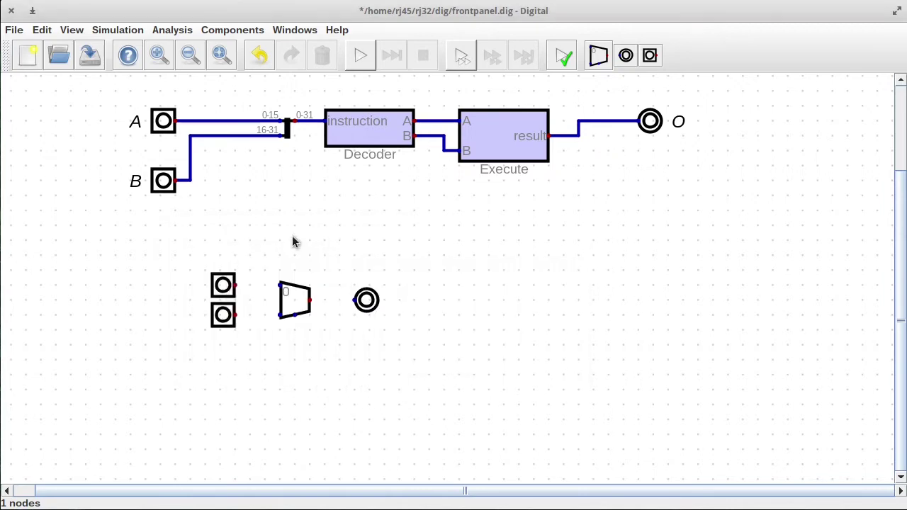
left_click(651, 60)
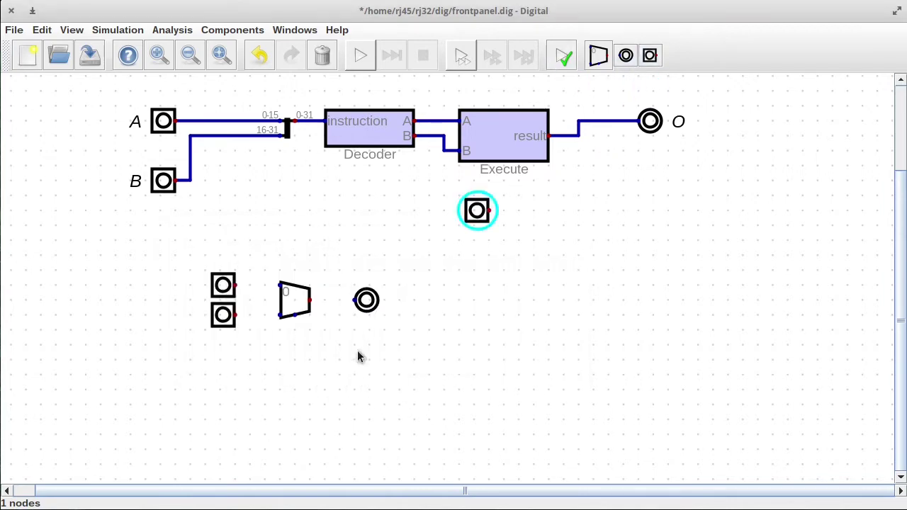
left_click(279, 376)
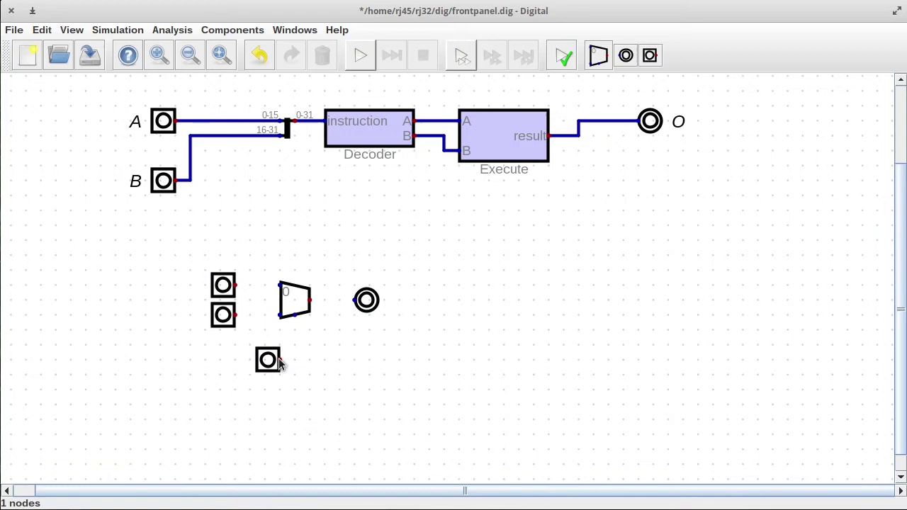
left_click(281, 360)
left_click(296, 317)
left_click(278, 316)
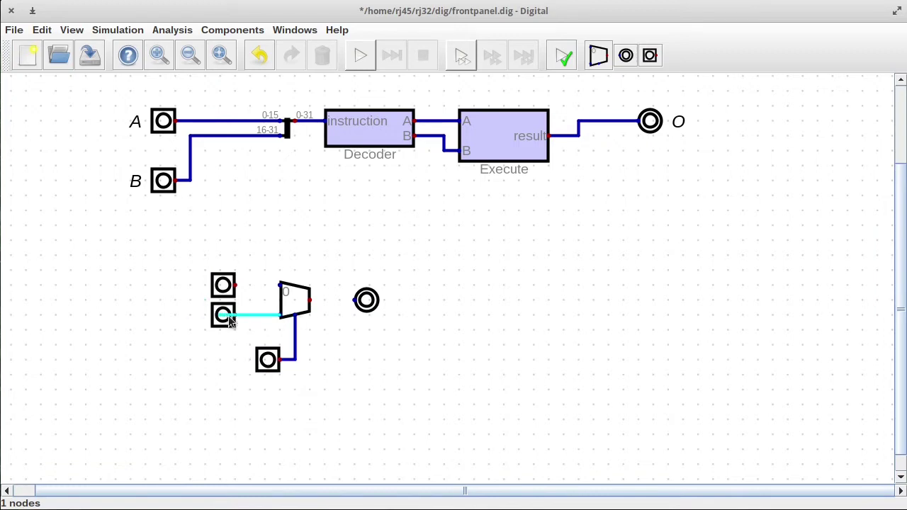
left_click(238, 287)
left_click(281, 285)
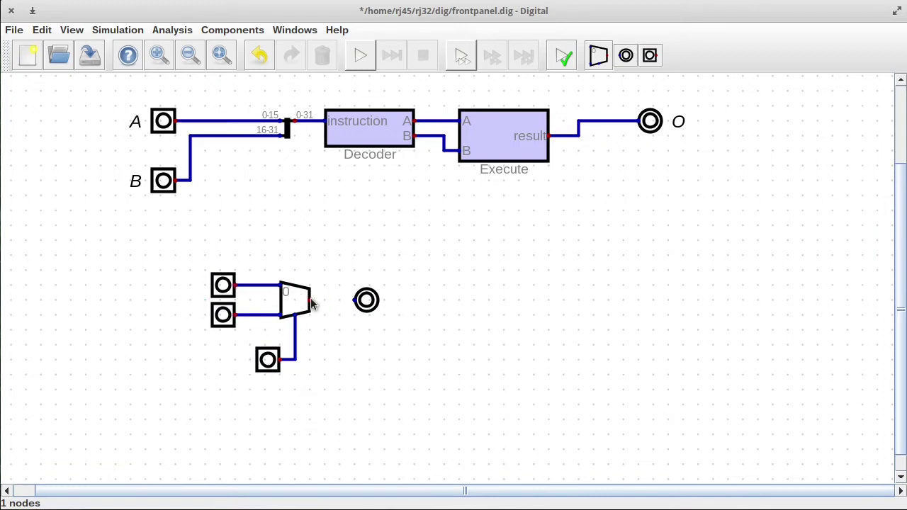
left_click(309, 300)
left_click(354, 301)
- Run the simulation and set the data inputs to decimal values 4 and 8
left_click(361, 56)
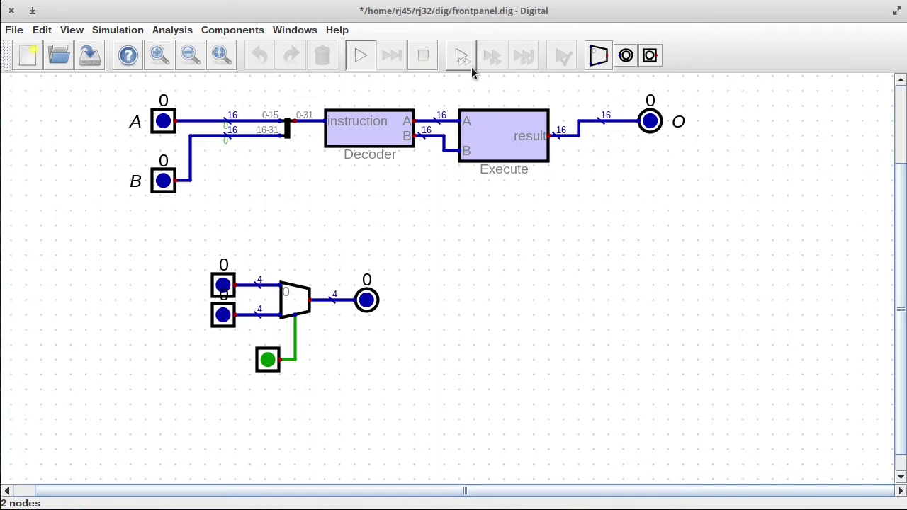
left_click(423, 55)
left_click_drag(212, 284, 236, 255)
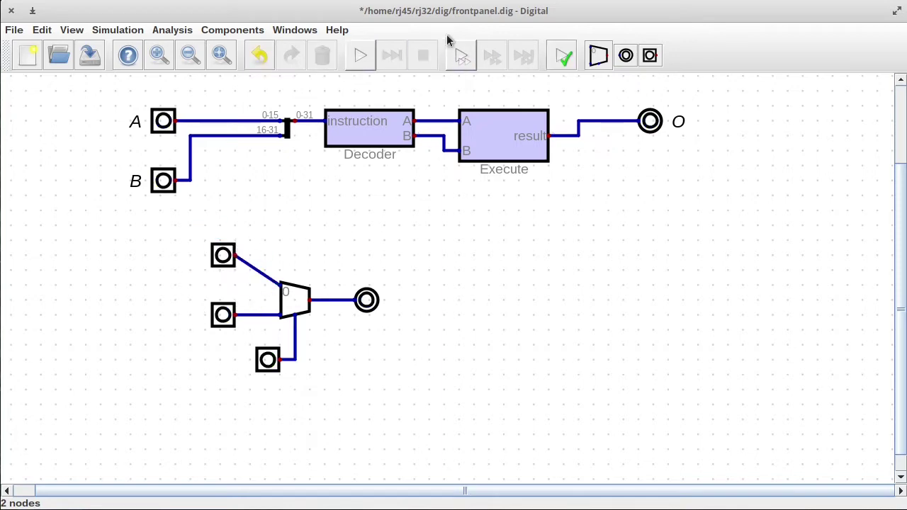
key("space")
left_click(224, 263)
left_click(163, 262)
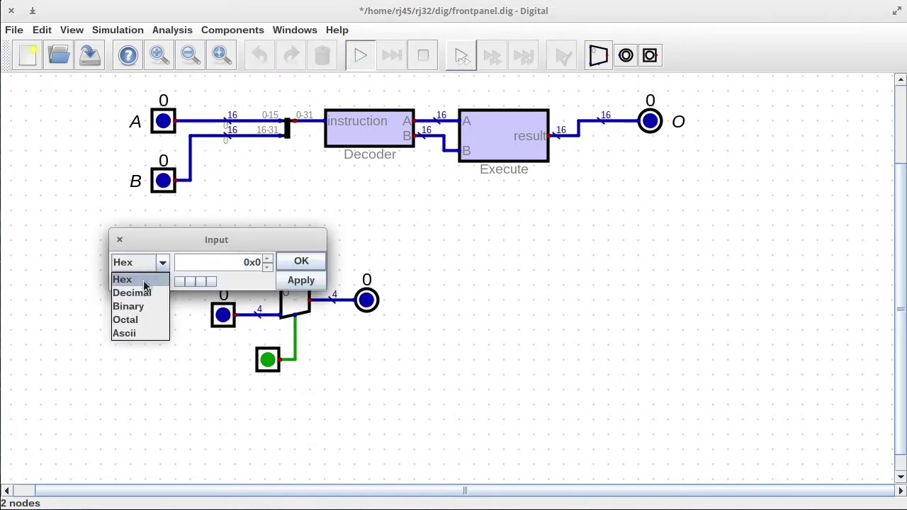
left_click(160, 292)
type("4")
left_click(302, 260)
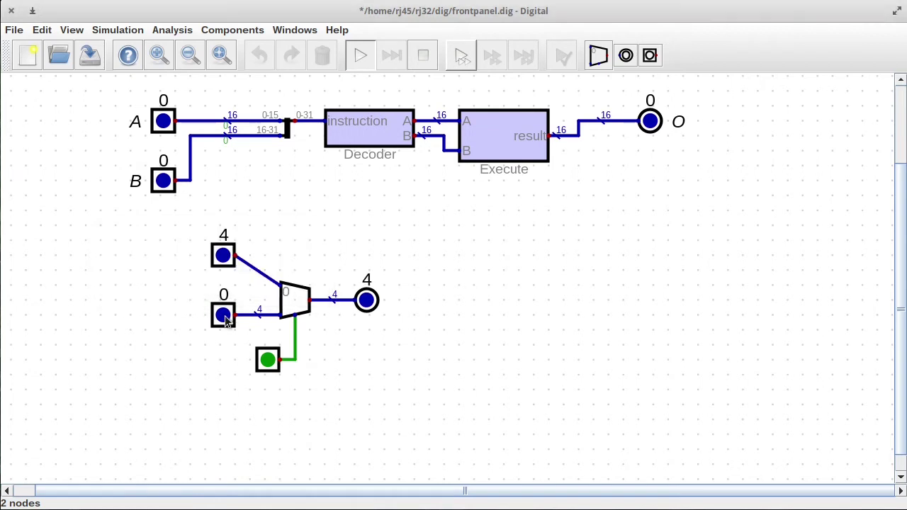
left_click(222, 315)
type("8")
left_click(315, 327)
- Toggle the select line between 0 and 1 to compare outputs 4 and 8
left_click(270, 361)
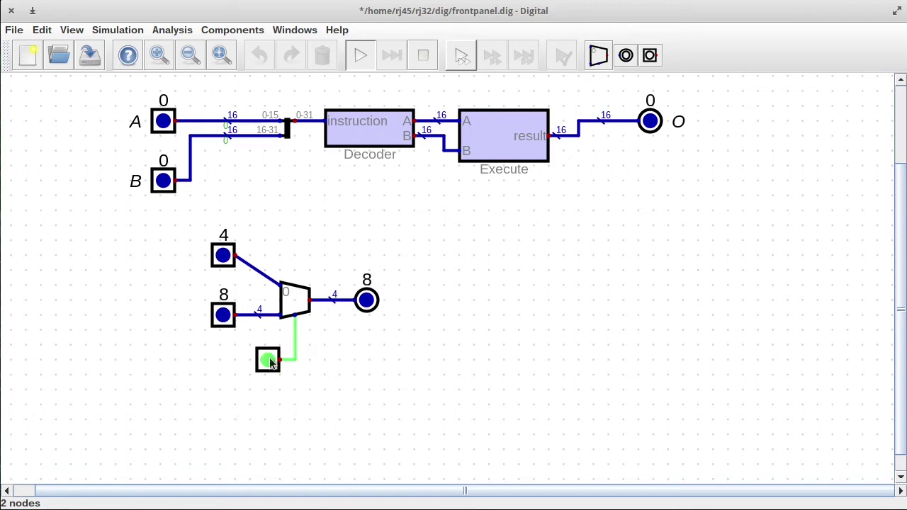
left_click(266, 364)
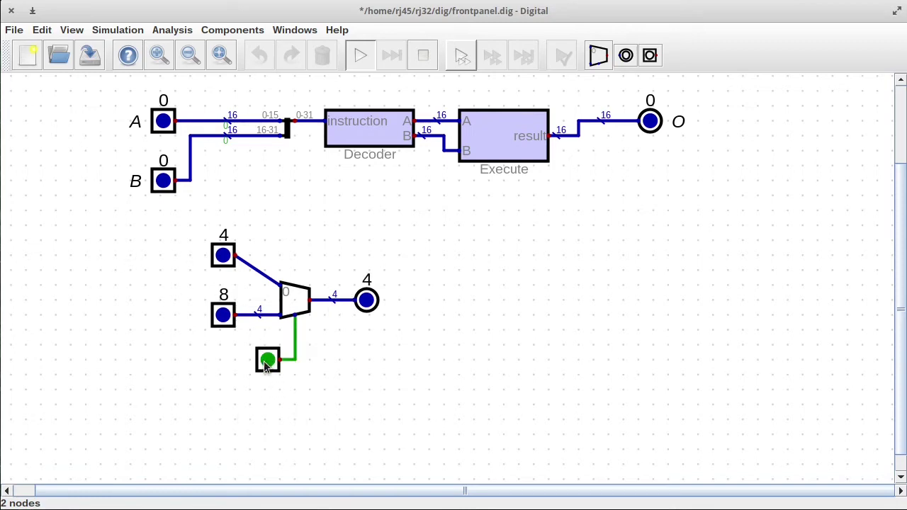
left_click(266, 363)
left_click(266, 363)
left_click(266, 363)
left_click(266, 363)
left_click(266, 363)
left_click(266, 363)
- Stop the simulation, move the select input down, and set the multiplexer's selector bits to 2
left_click(425, 56)
left_click_drag(225, 325, 347, 389)
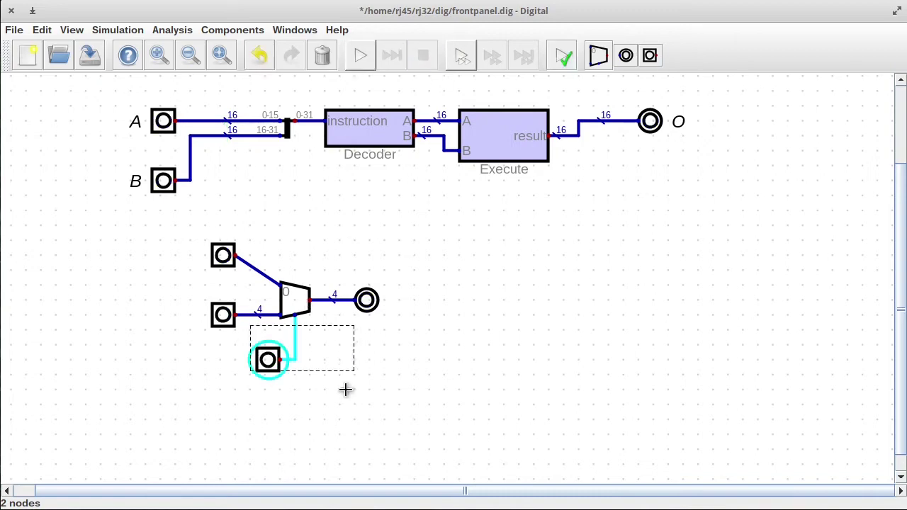
left_click_drag(276, 368, 288, 444)
left_click(247, 326)
right_click(295, 307)
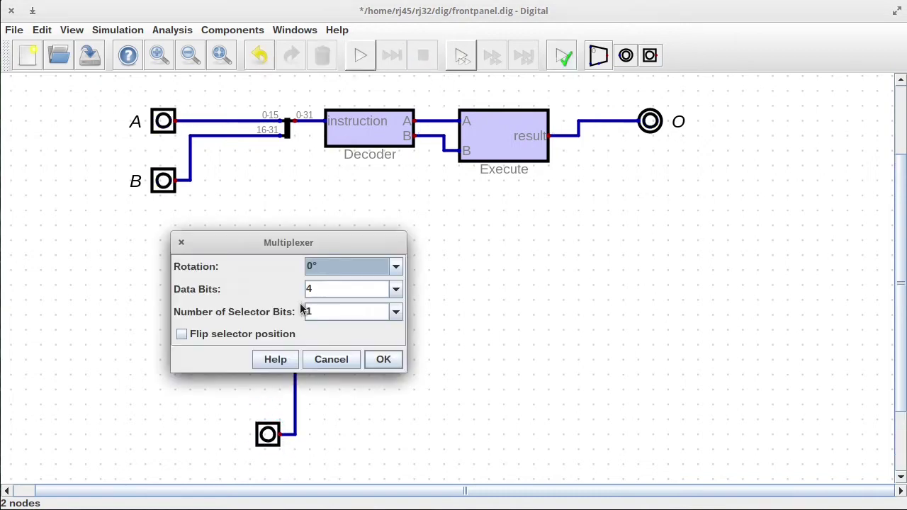
left_click(324, 287)
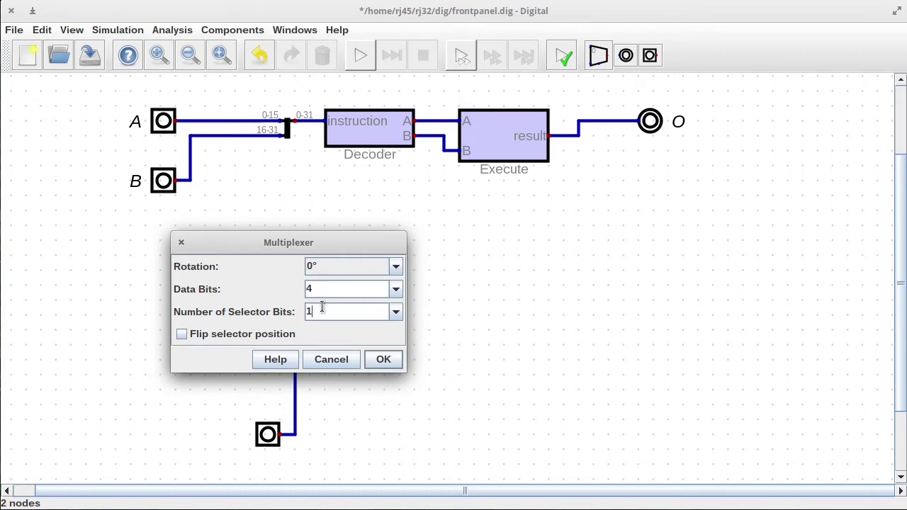
left_click(322, 312)
type("2")
left_click(384, 359)
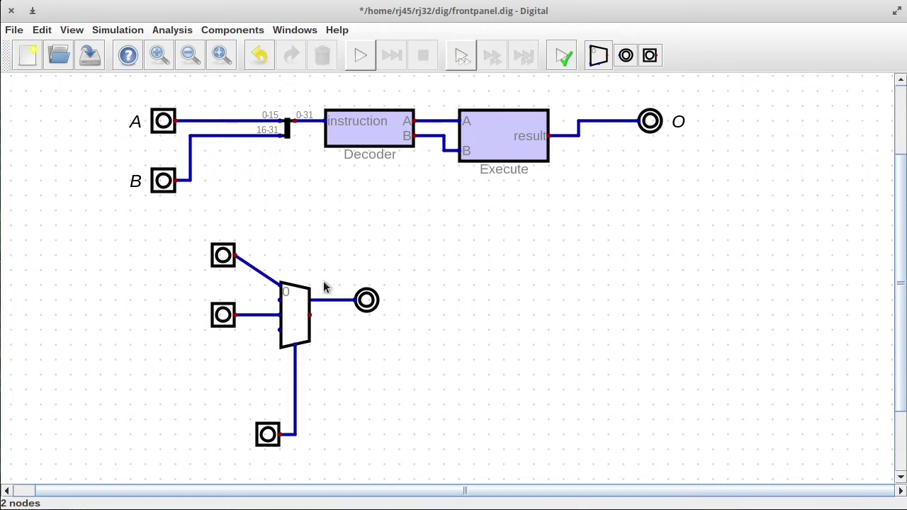
- Paste two copies of the data input and wire them as the multiplexer's third and fourth inputs
left_click_drag(366, 300, 367, 315)
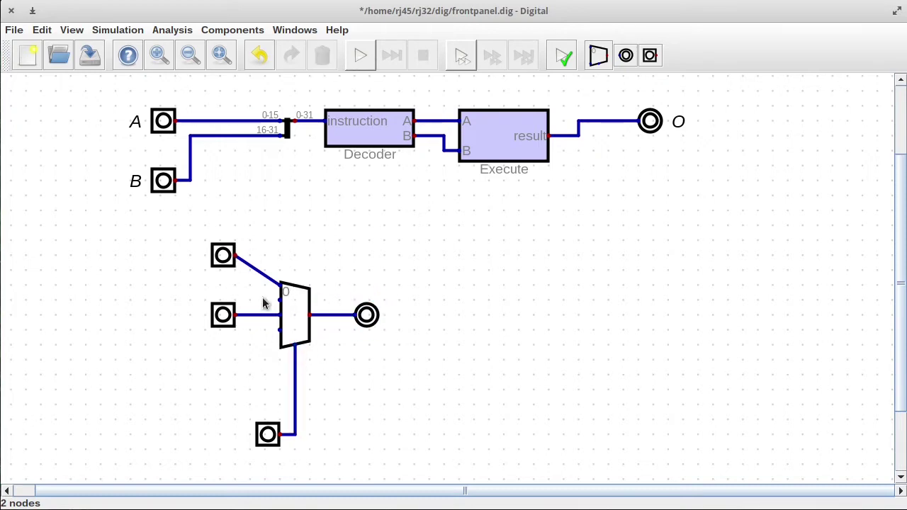
left_click_drag(196, 287, 245, 346)
left_click(244, 349)
key("ctrl+v")
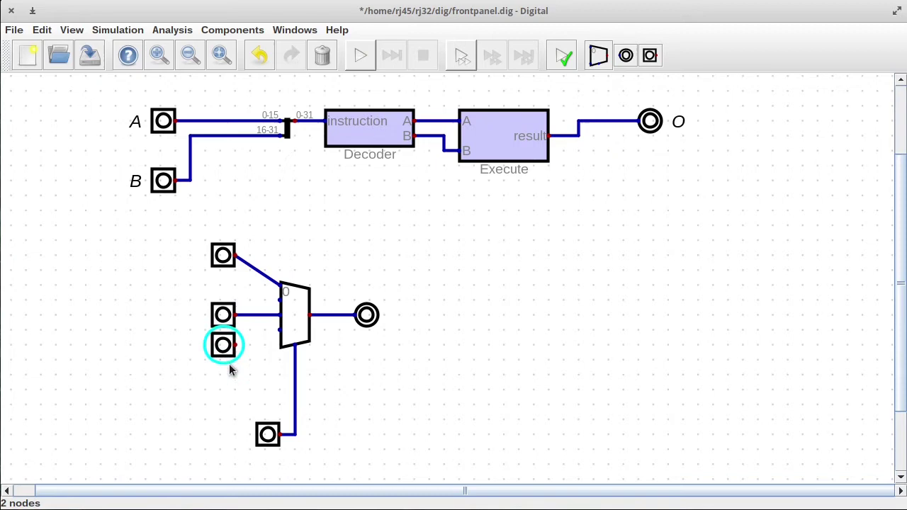
left_click(231, 383)
key("ctrl+v")
left_click(231, 427)
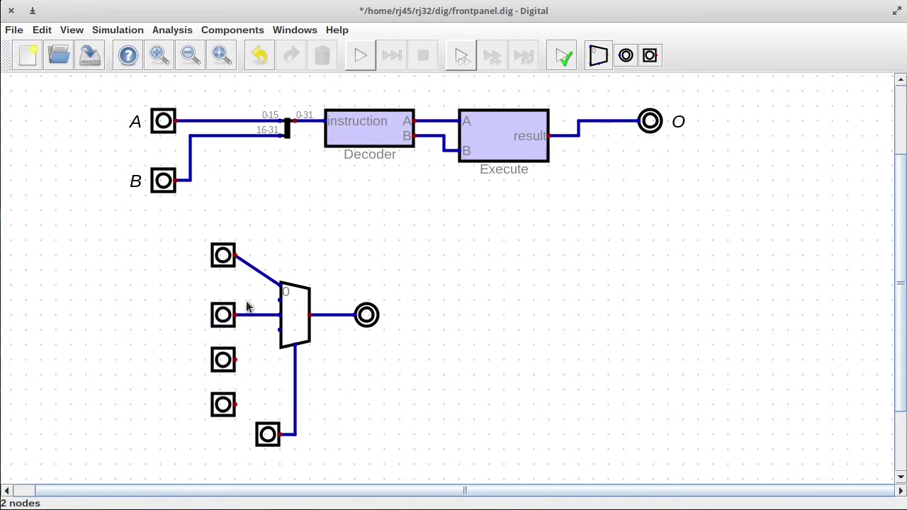
left_click_drag(249, 301, 280, 301)
left_click(239, 349)
left_click(235, 360)
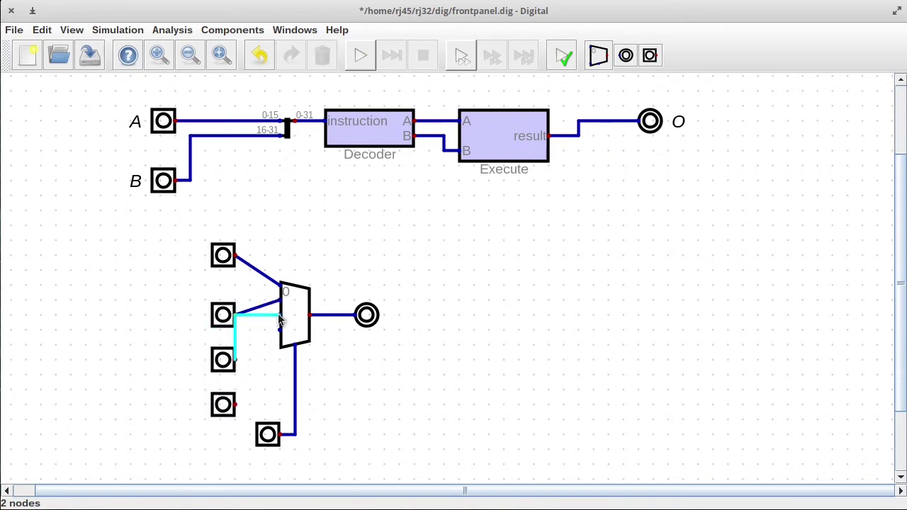
left_click(277, 319)
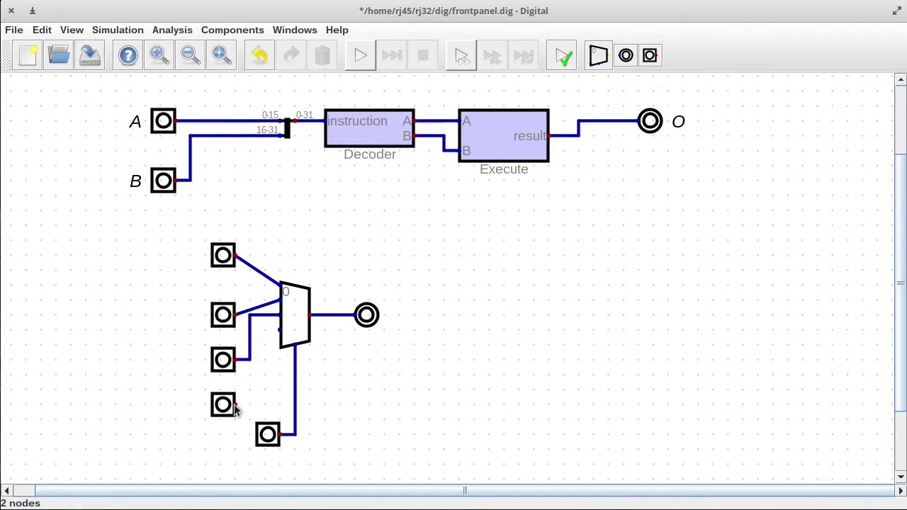
left_click(234, 405)
left_click(280, 331)
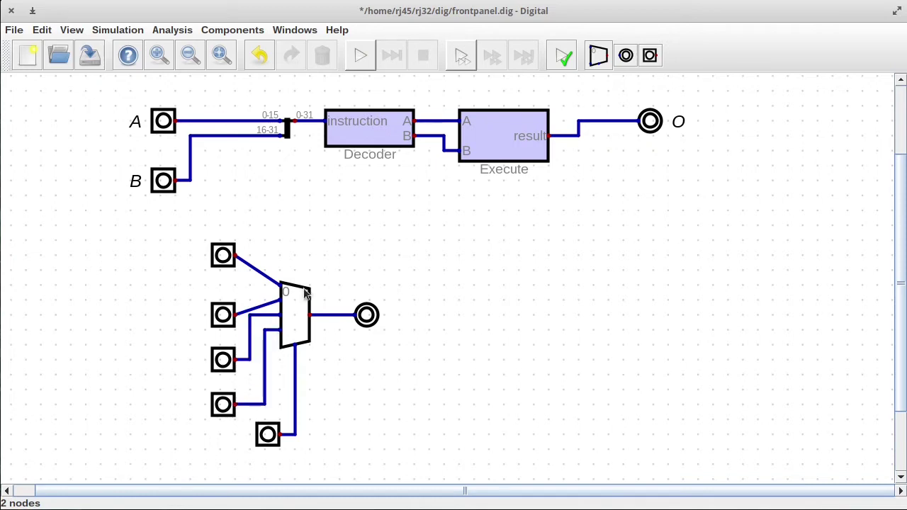
- Run the circuit, dismiss the bit-width error, and give the select input 2 data bits
left_click(360, 55)
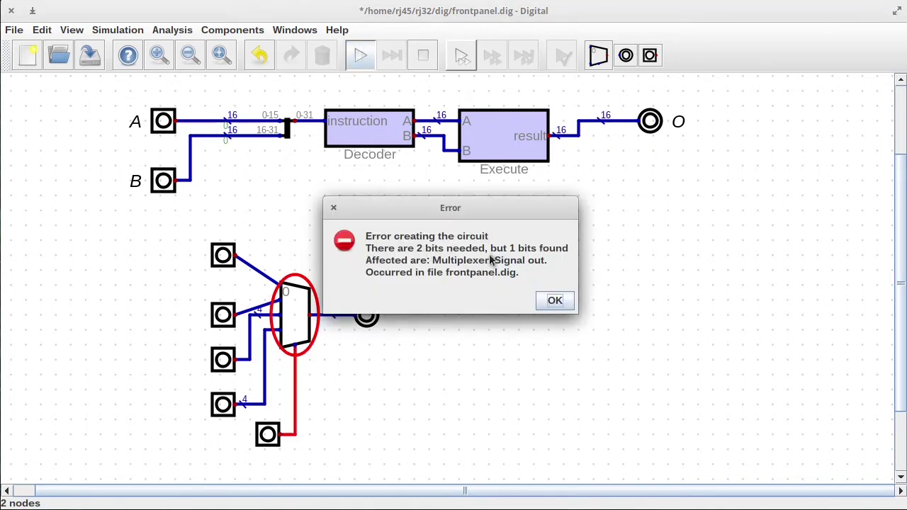
left_click(554, 300)
right_click(263, 438)
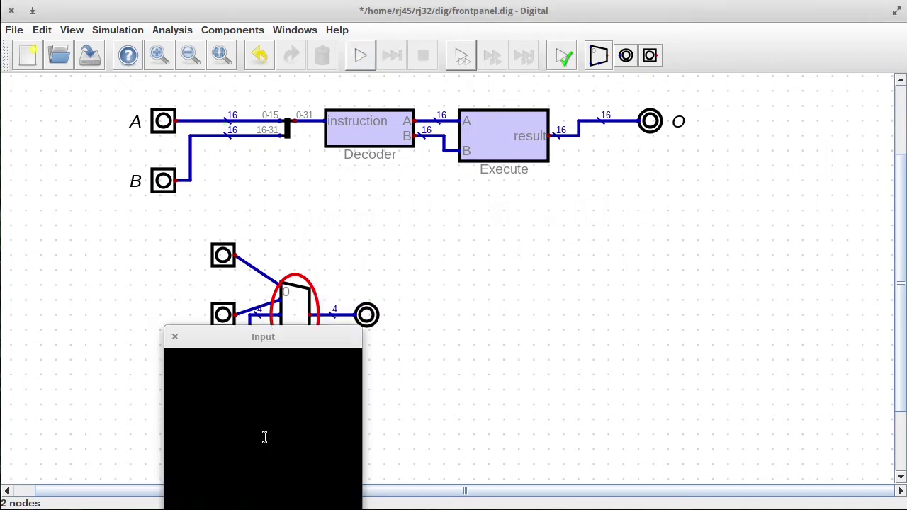
type("2")
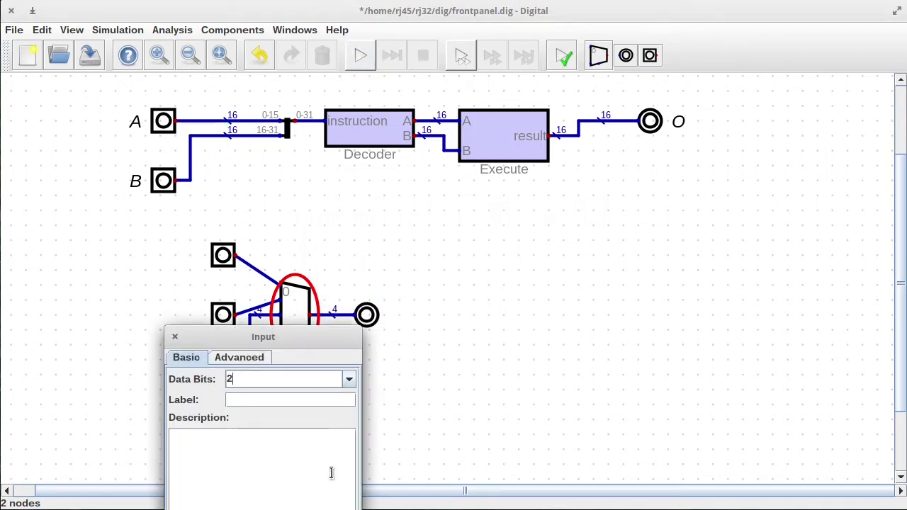
key("Return")
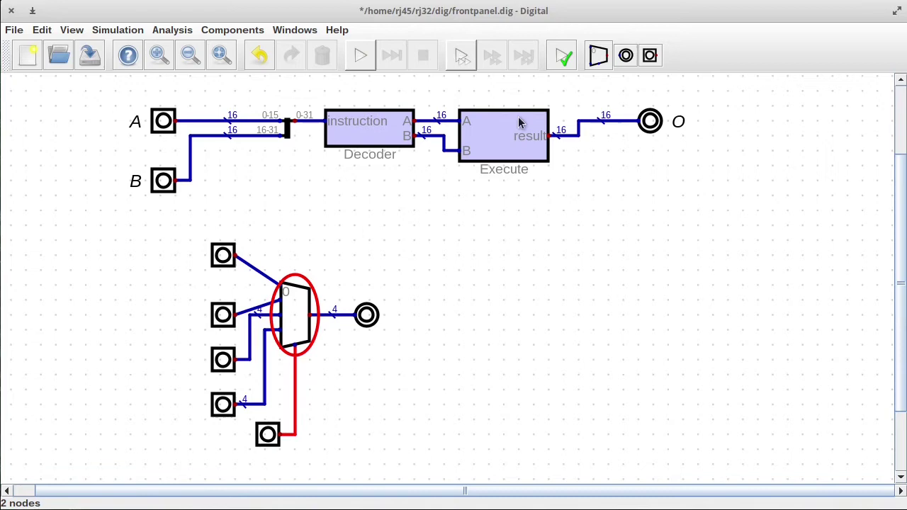
- Start the simulation and set the four data inputs to 2, 4, 8 and 6
left_click(367, 65)
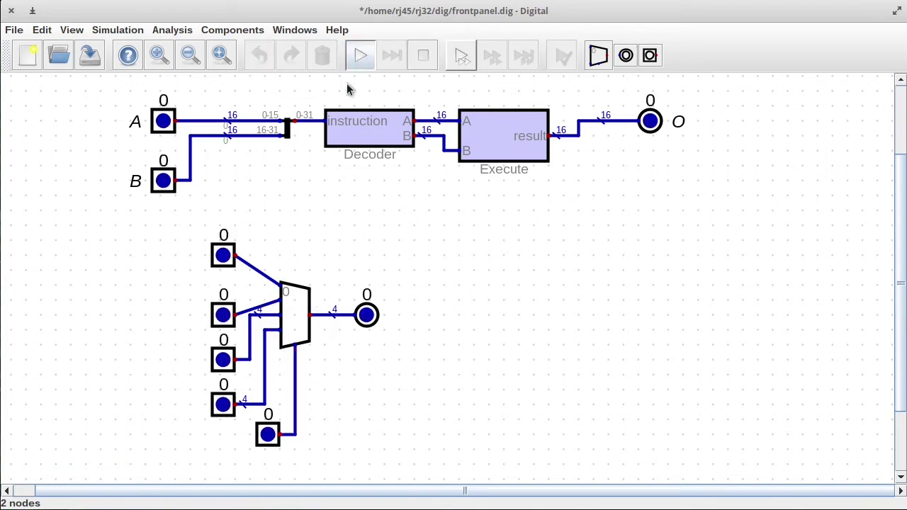
left_click(223, 261)
type("2")
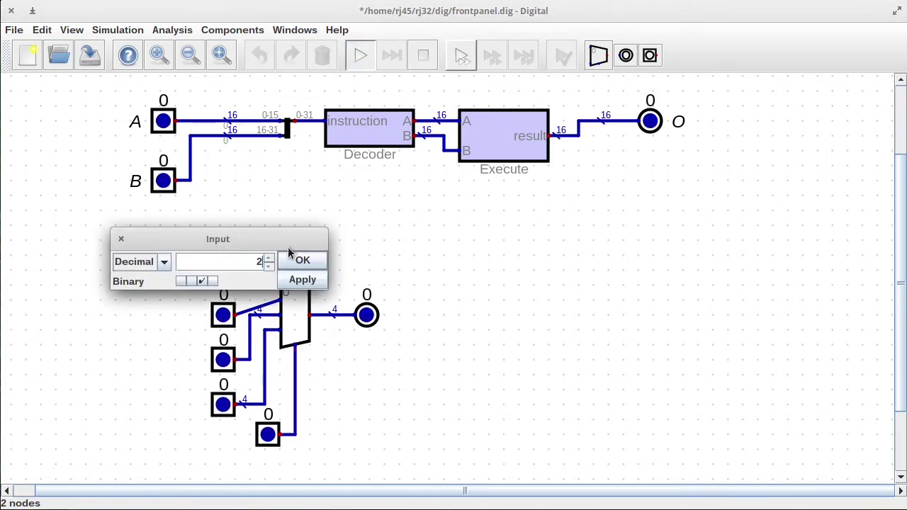
key("Return")
left_click(224, 315)
type("4")
key("Return")
left_click(222, 360)
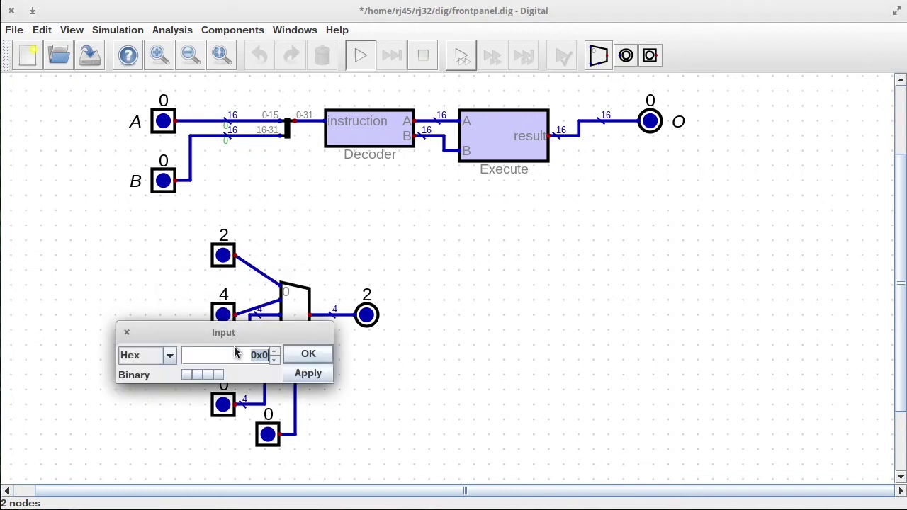
type("8")
left_click(297, 355)
left_click(225, 402)
type("6")
left_click(304, 401)
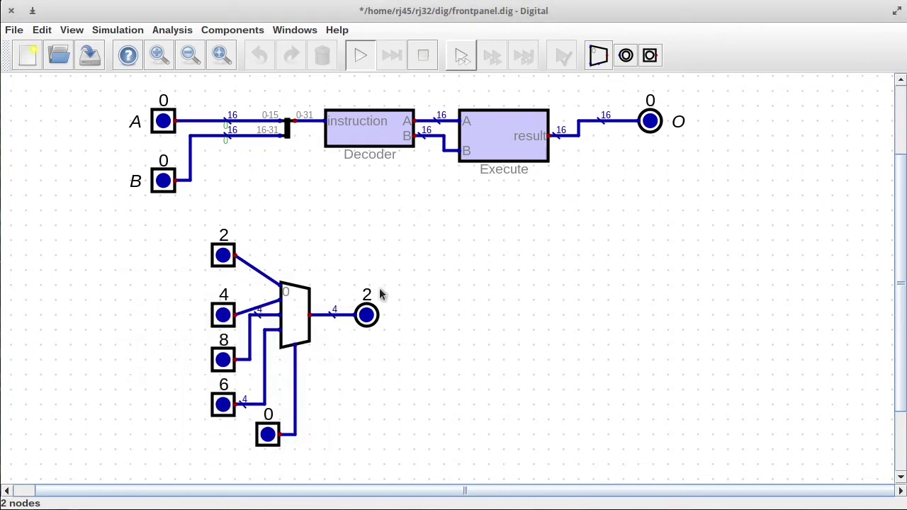
- Set the select input to 1, 2, then 3, ending with the output reading 6
left_click(268, 435)
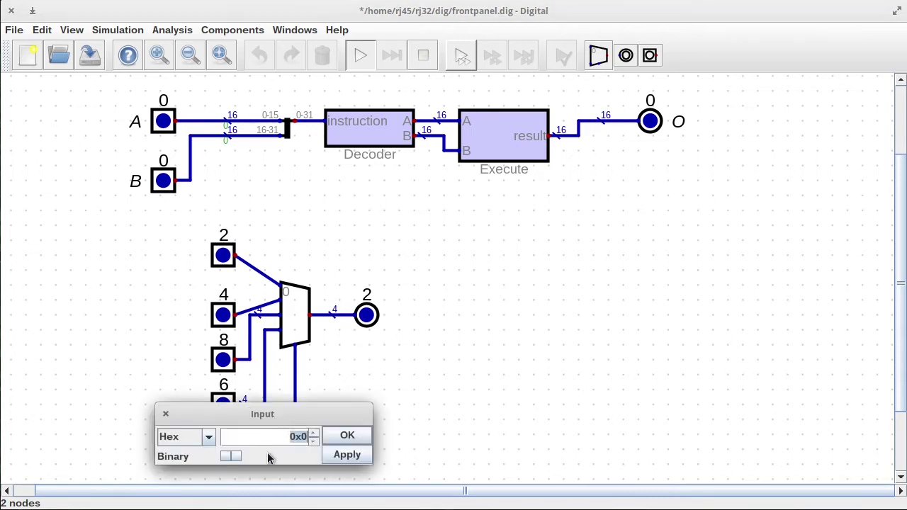
type("1")
left_click(346, 435)
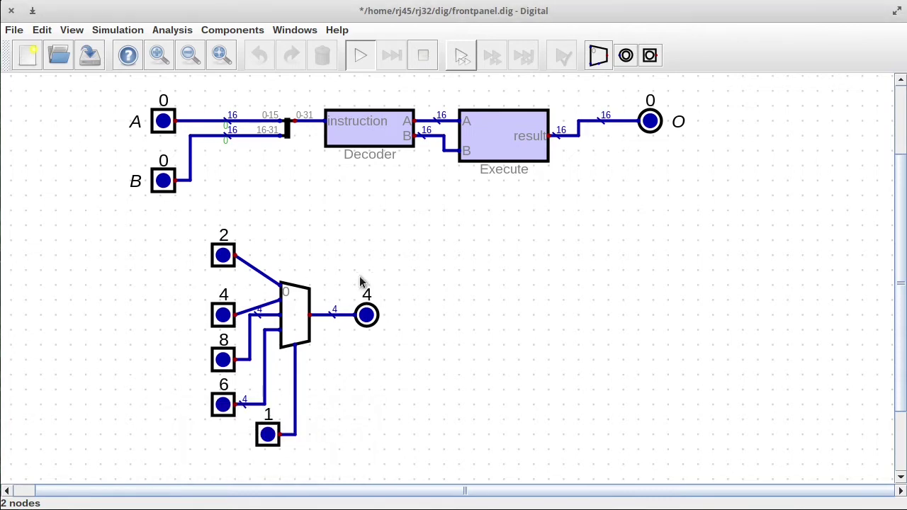
left_click(270, 435)
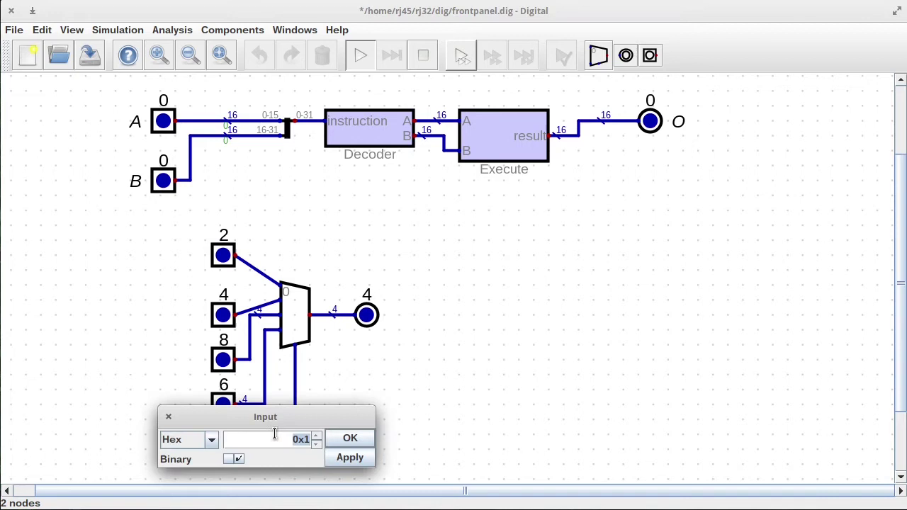
type("2")
left_click(348, 438)
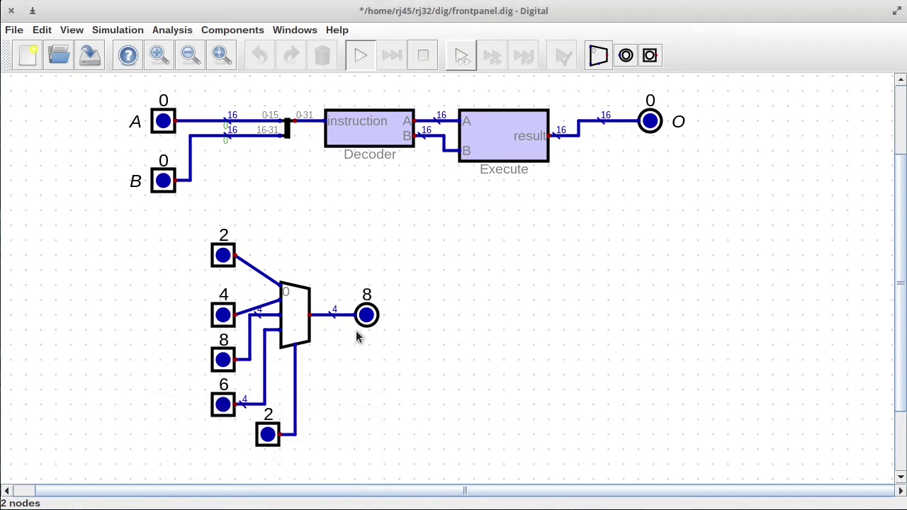
left_click(269, 437)
type("3")
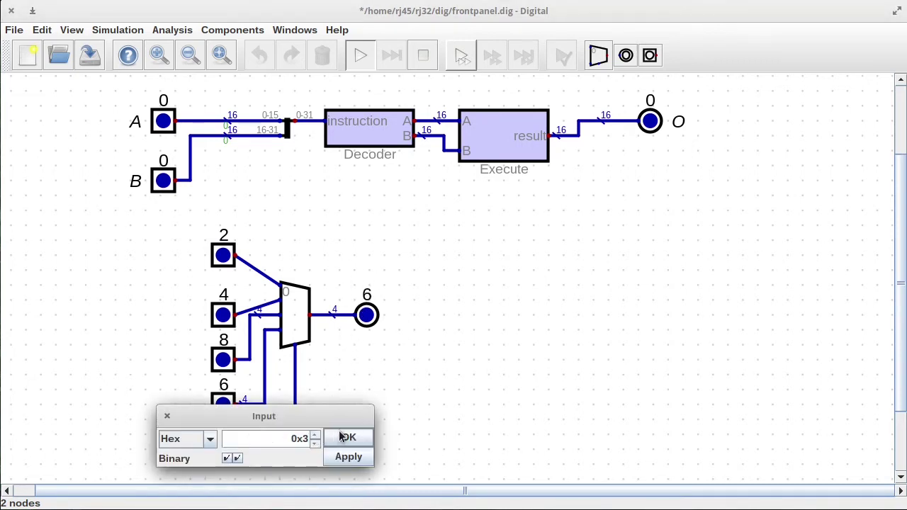
left_click(347, 436)
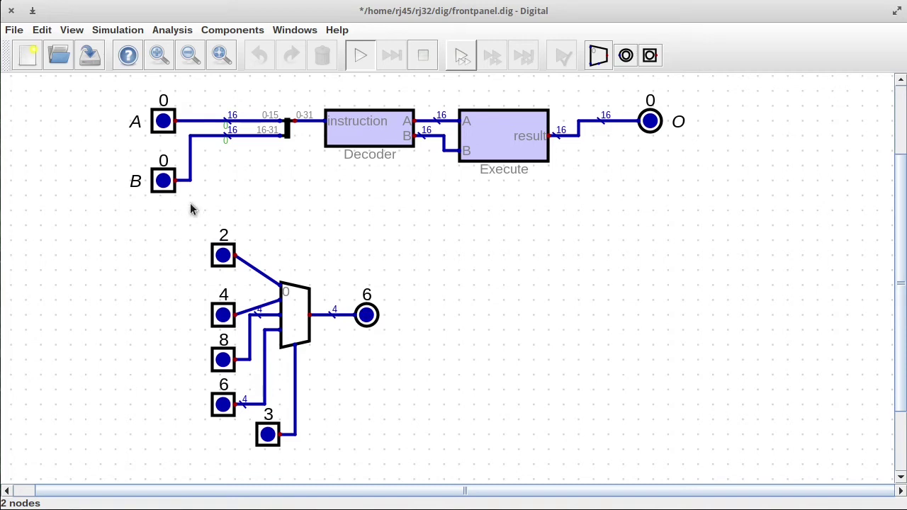
- Stop the simulation and delete the multiplexer test circuit
left_click_drag(164, 221, 224, 242)
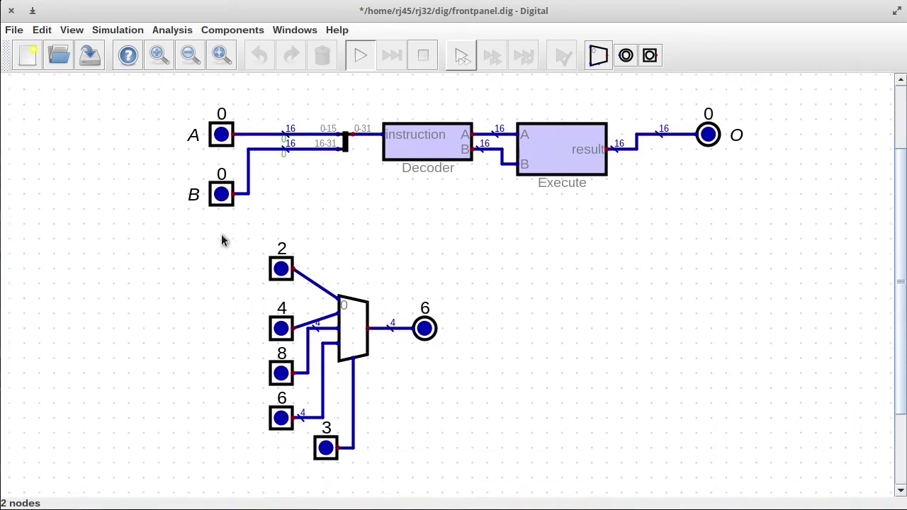
left_click(423, 56)
left_click_drag(209, 227, 451, 471)
key("Delete")
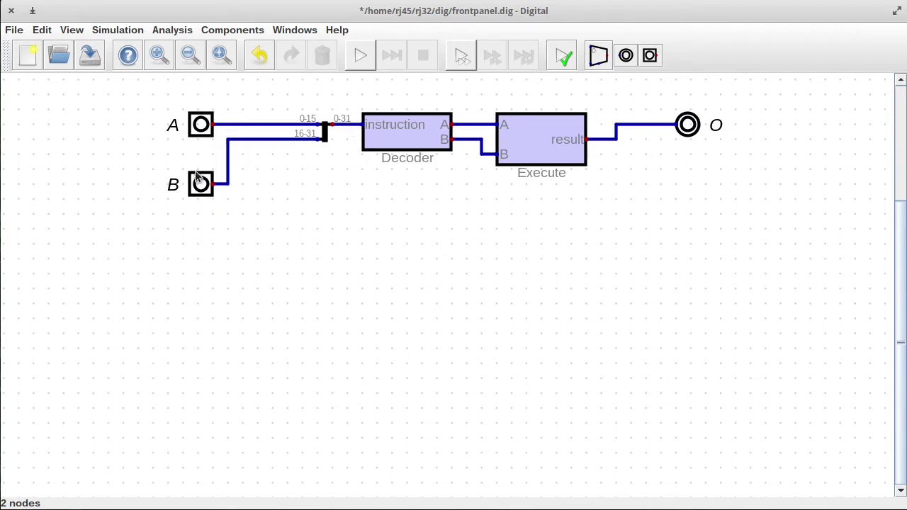
- Copy the A/B inputs with their splitter and paste three copies stacked below
left_click_drag(136, 96, 339, 220)
key("ctrl+c")
key("ctrl+v")
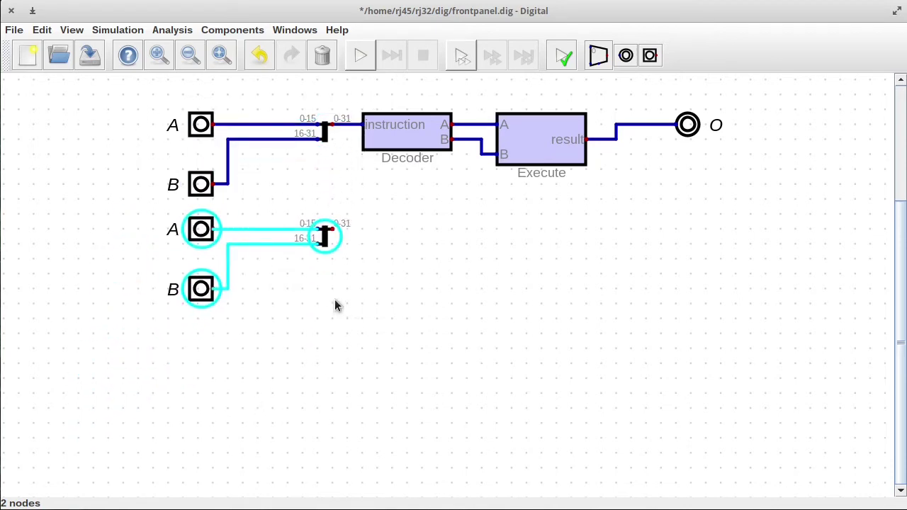
left_click(334, 304)
key("ctrl+v")
left_click(340, 409)
key("ctrl+v")
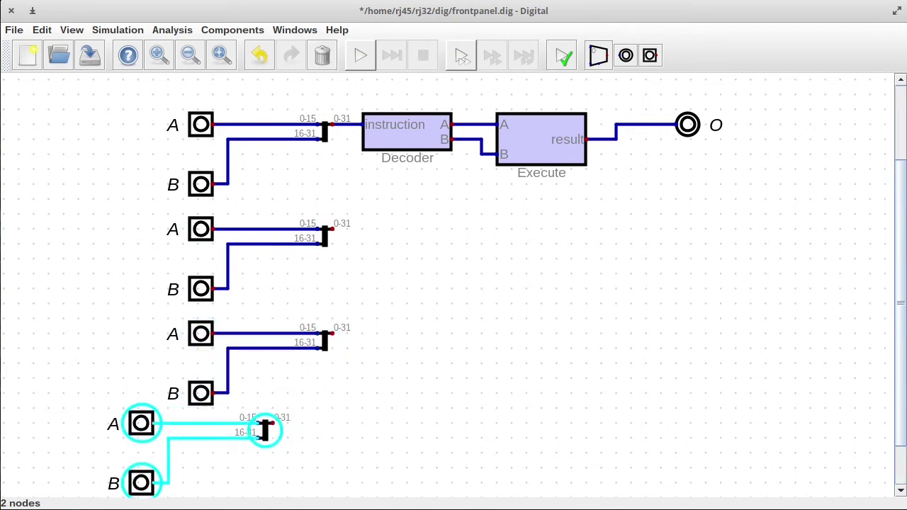
left_click(339, 495)
- Nudge the bottom input group down slightly, undoing an accidental B input move
scroll(594, 396, "down", 3)
left_click_drag(366, 290, 107, 369)
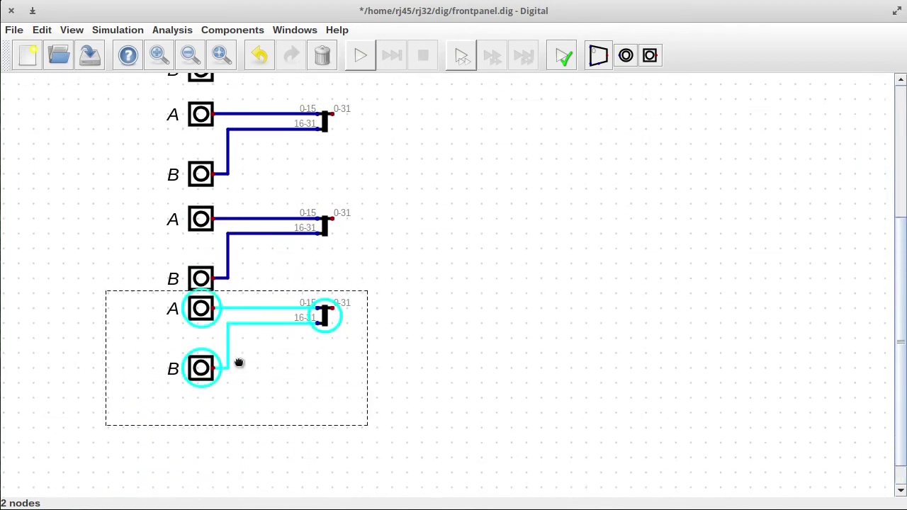
left_click_drag(239, 362, 239, 377)
left_click(251, 227)
left_click_drag(142, 254, 261, 296)
scroll(898, 261, "up", 4)
left_click_drag(201, 417, 348, 462)
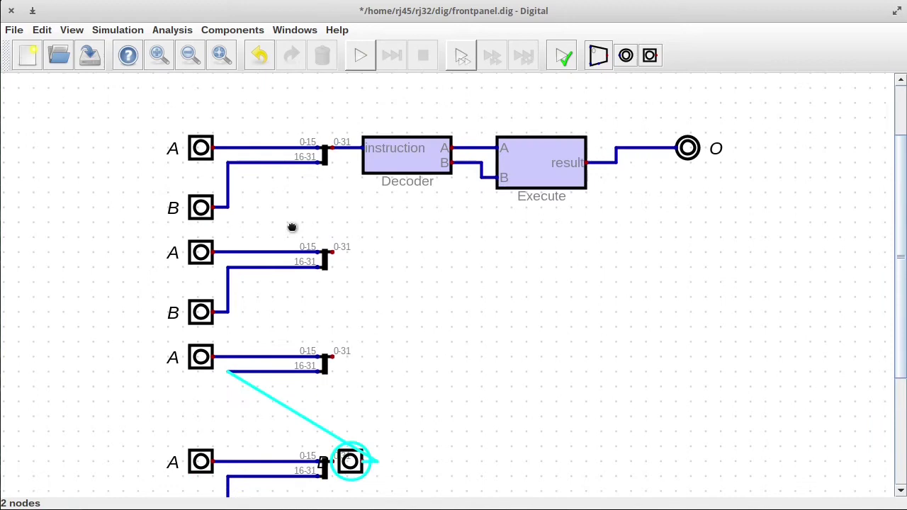
key("ctrl+z")
- Shift each copied B input up beside its A, then drag all four splitters left
left_click_drag(160, 180, 280, 223)
left_click_drag(200, 206, 201, 192)
left_click(202, 305)
left_click_drag(202, 305, 202, 290)
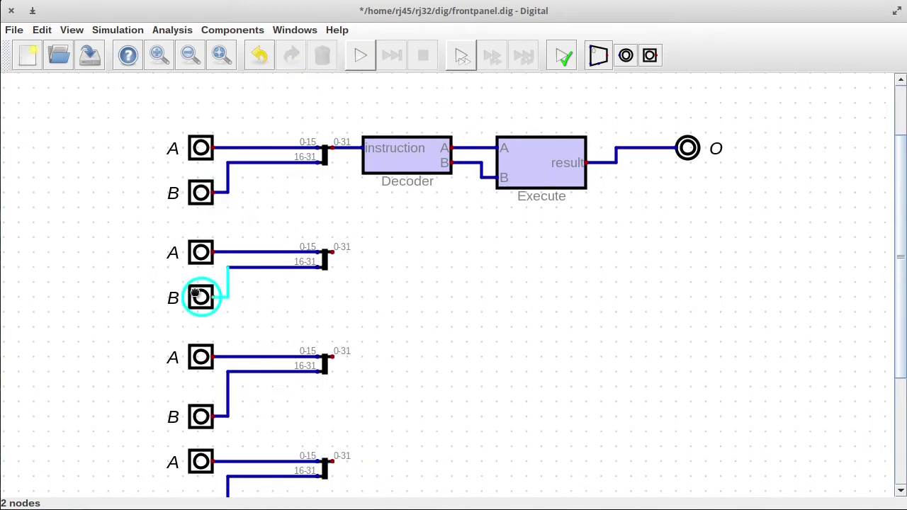
left_click_drag(153, 381, 268, 435)
left_click_drag(202, 417, 202, 401)
left_click(715, 247)
scroll(897, 256, "down", 2)
left_click_drag(148, 399, 294, 449)
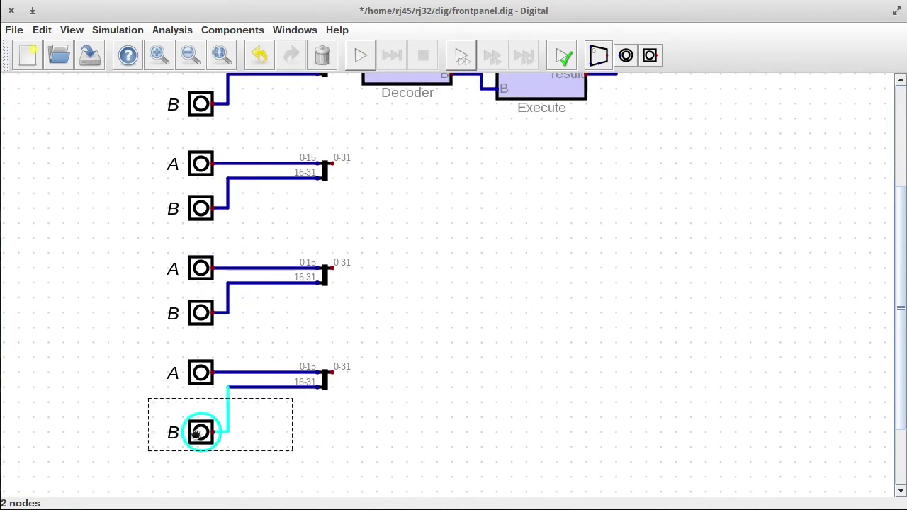
left_click_drag(200, 432, 200, 417)
left_click(488, 243)
scroll(901, 309, "up", 2)
left_click_drag(277, 83, 361, 470)
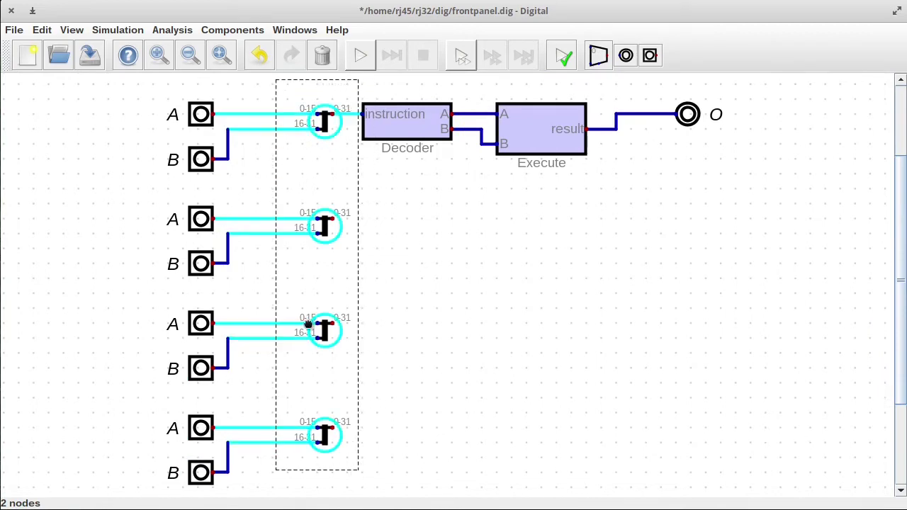
left_click_drag(310, 318, 248, 295)
- Place a Multiplexer from the Plexers components to the left of the Decoder
left_click(247, 295)
left_click(232, 30)
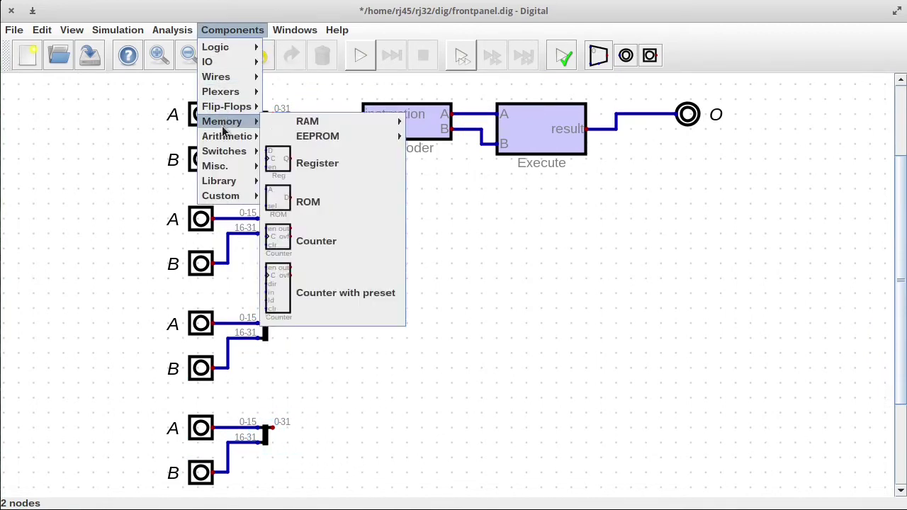
mouse_move(219, 89)
left_click(336, 95)
left_click(330, 164)
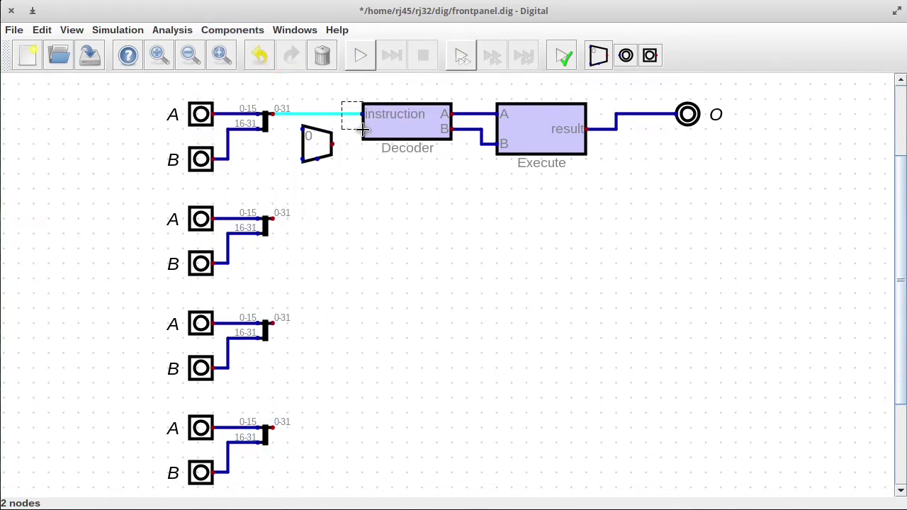
- Set the multiplexer's Number of Selector Bits to 2, correcting an initial 4
left_click_drag(288, 115, 339, 176)
right_click(321, 139)
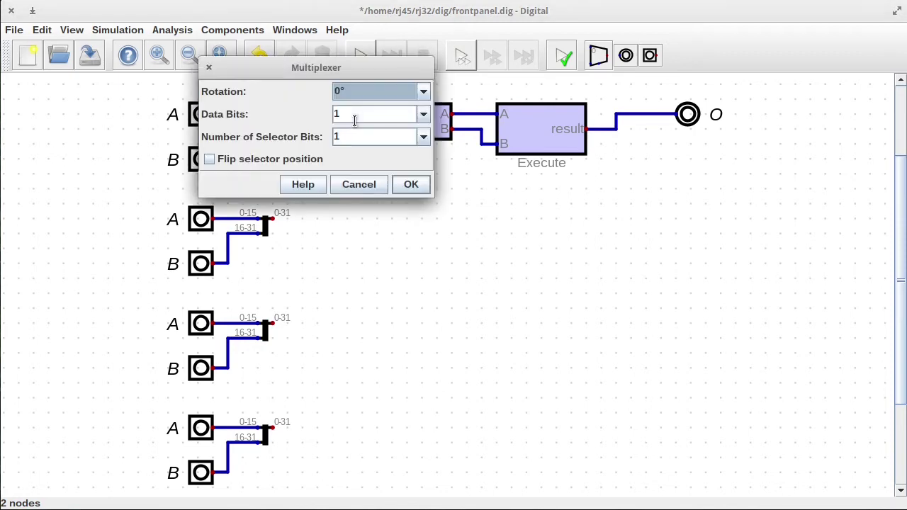
double_click(340, 137)
type("4")
left_click(412, 185)
right_click(333, 217)
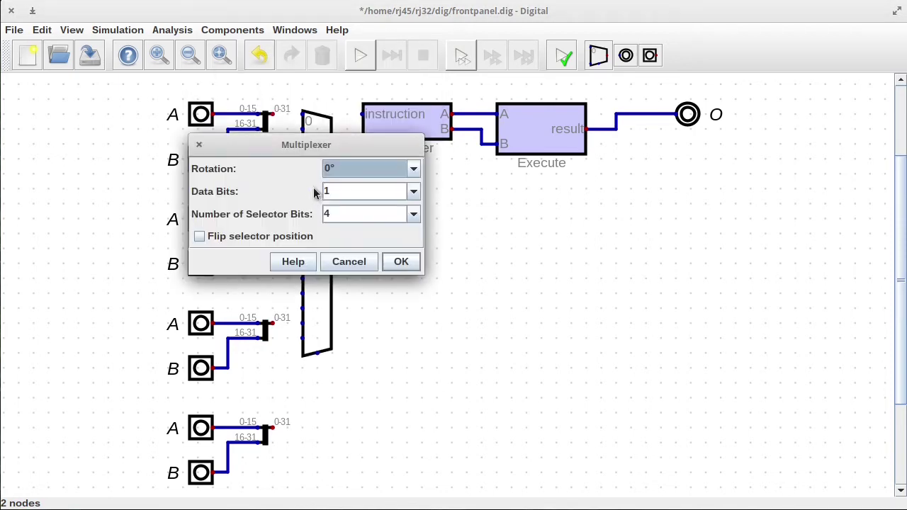
double_click(339, 210)
type("2")
left_click(399, 261)
- Wire the first two splitters to the mux inputs, shifting the mux, Decoder, Execute and O right
left_click(272, 113)
left_click(302, 114)
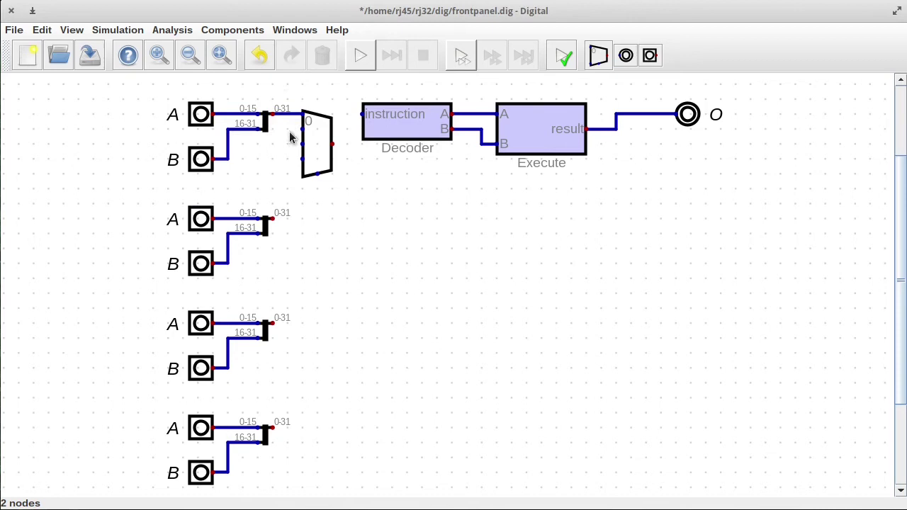
left_click(273, 218)
left_click(302, 129)
left_click_drag(293, 81, 716, 191)
left_click_drag(542, 142, 661, 142)
left_click(277, 297)
- Wire the third and fourth splitters to the mux and route its output toward the Decoder
left_click(273, 323)
left_click(303, 144)
left_click(421, 145)
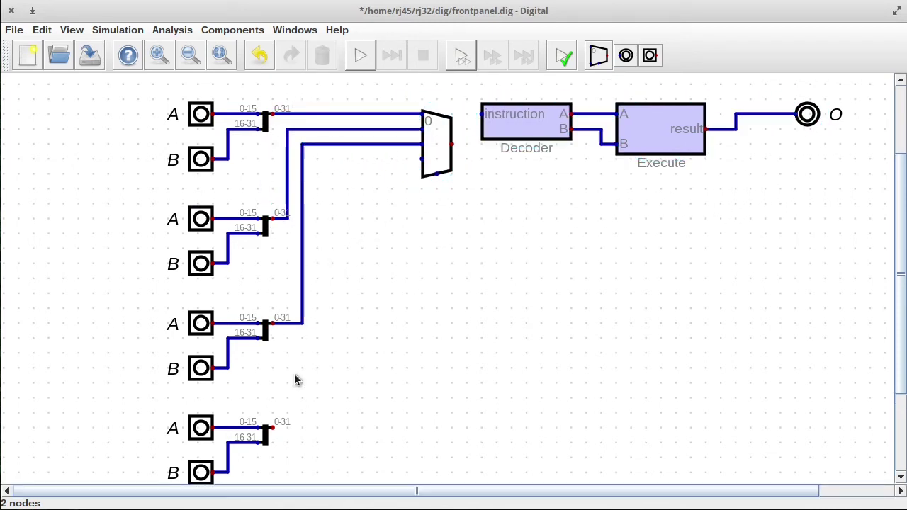
left_click(272, 428)
left_click(317, 159)
left_click(421, 160)
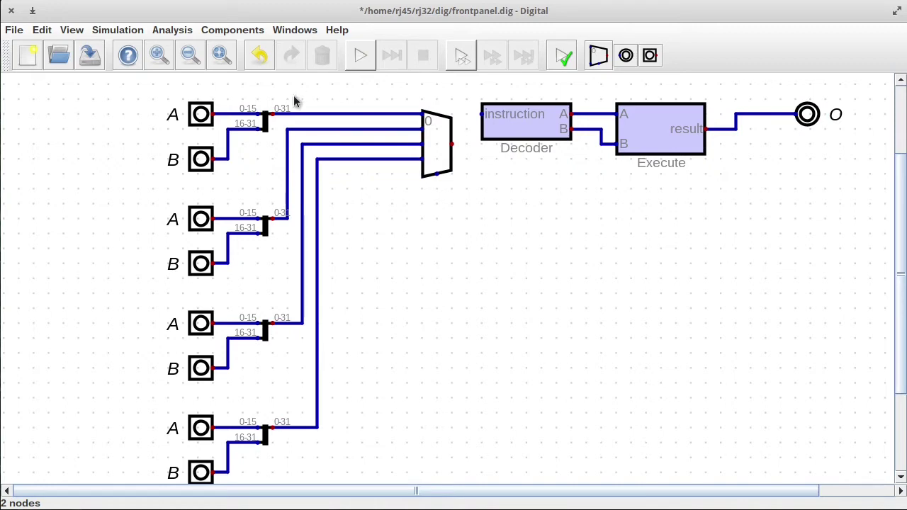
left_click(451, 144)
left_click(466, 113)
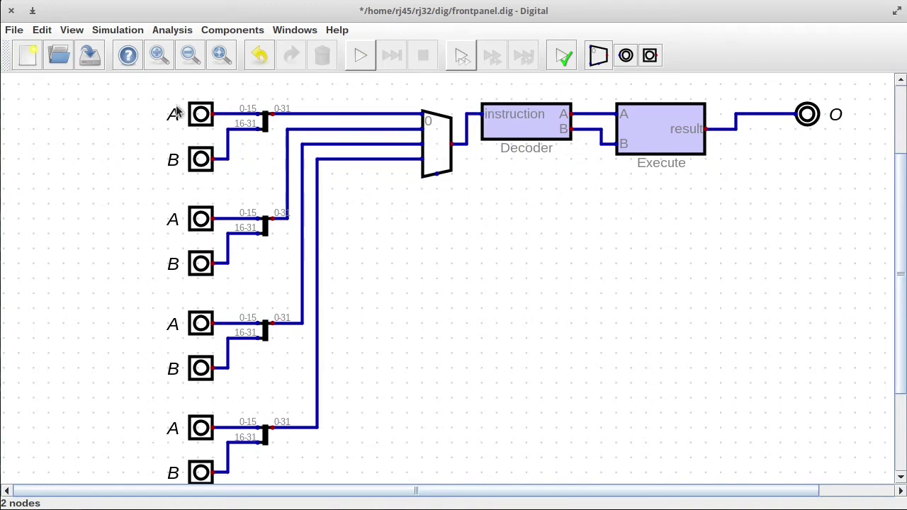
- Add an input below the multiplexer with 2 data bits and label PC
left_click(650, 56)
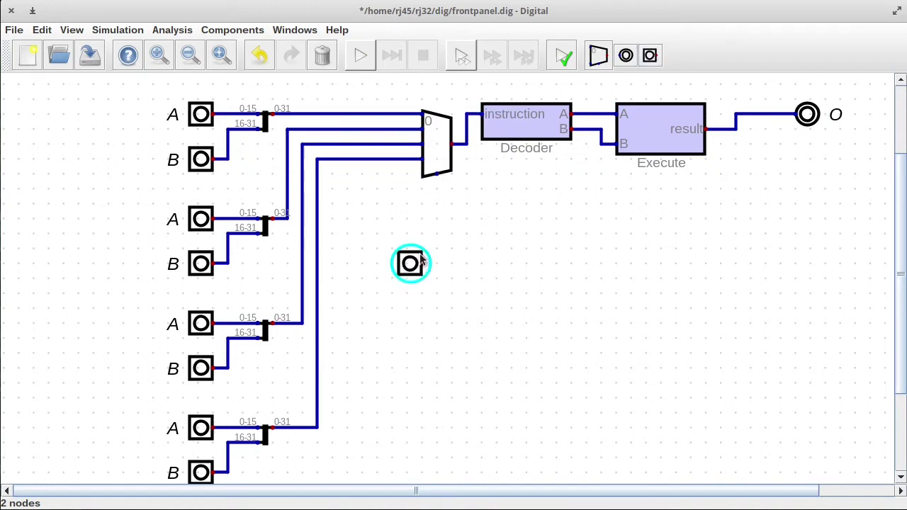
right_click(418, 205)
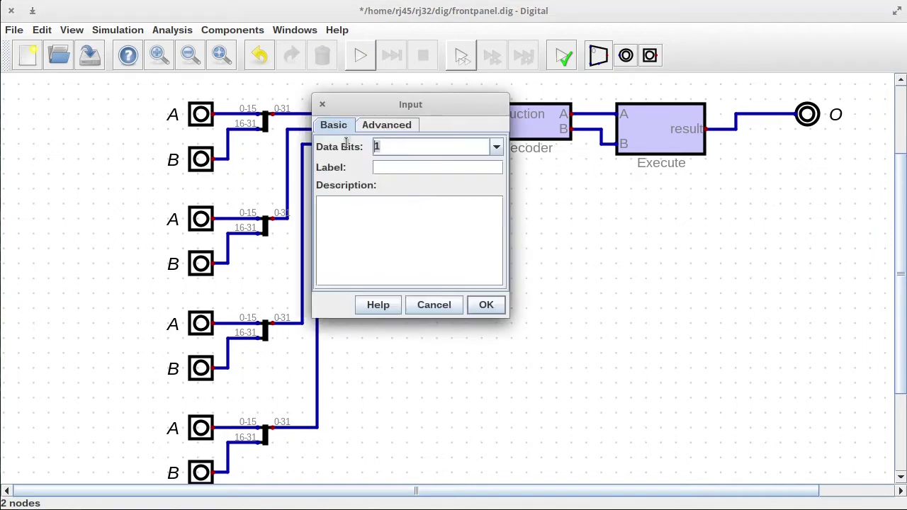
left_click(486, 306)
right_click(409, 206)
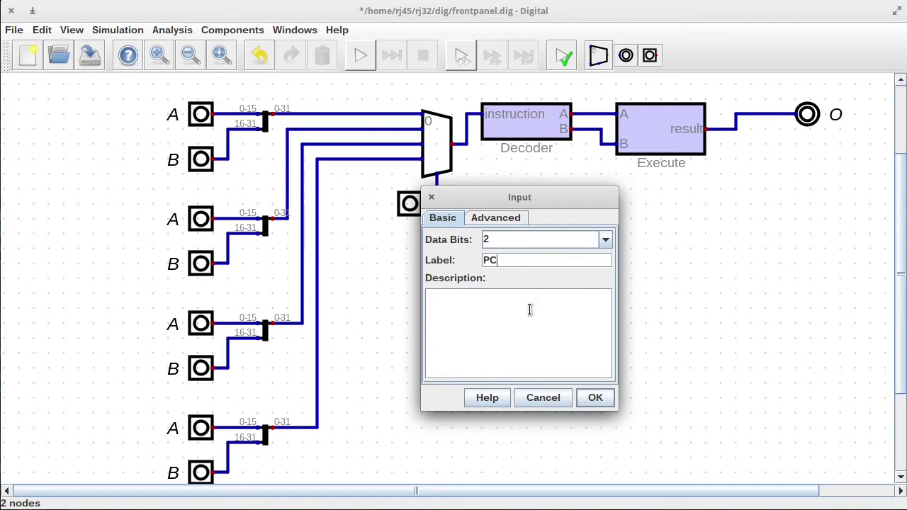
left_click(602, 402)
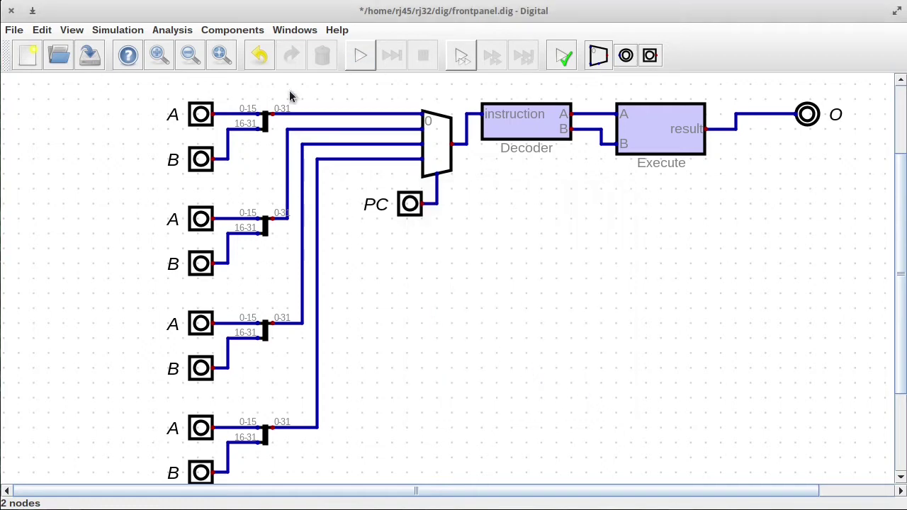
- Fix the bit-width error by giving the multiplexer 32 data bits, then rerun the simulation
left_click(358, 58)
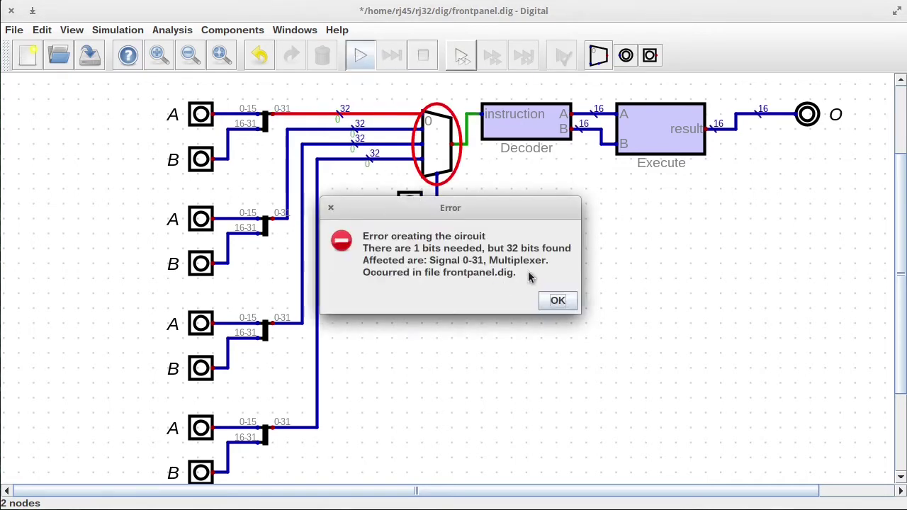
left_click(558, 300)
right_click(441, 136)
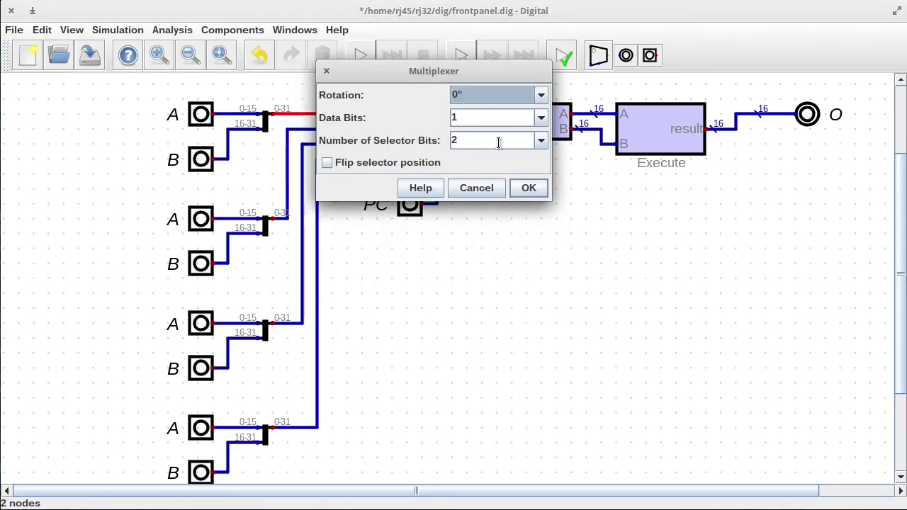
double_click(478, 117)
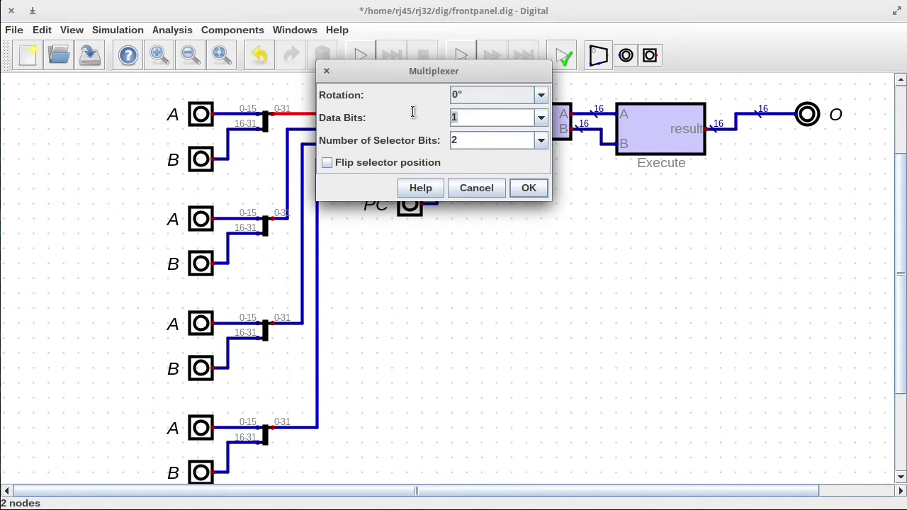
type("32")
left_click(529, 188)
left_click(360, 56)
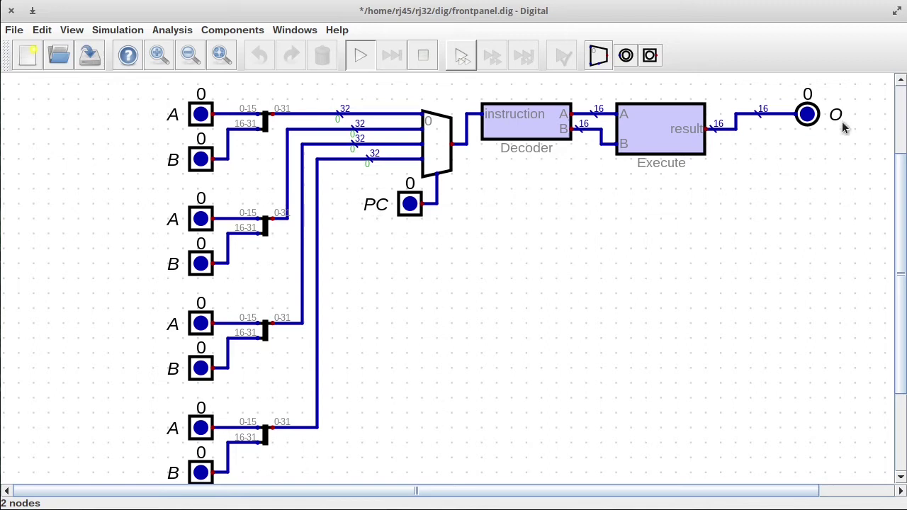
- Set the first two A/B input pairs to 100/54 and 200/42
left_click(198, 117)
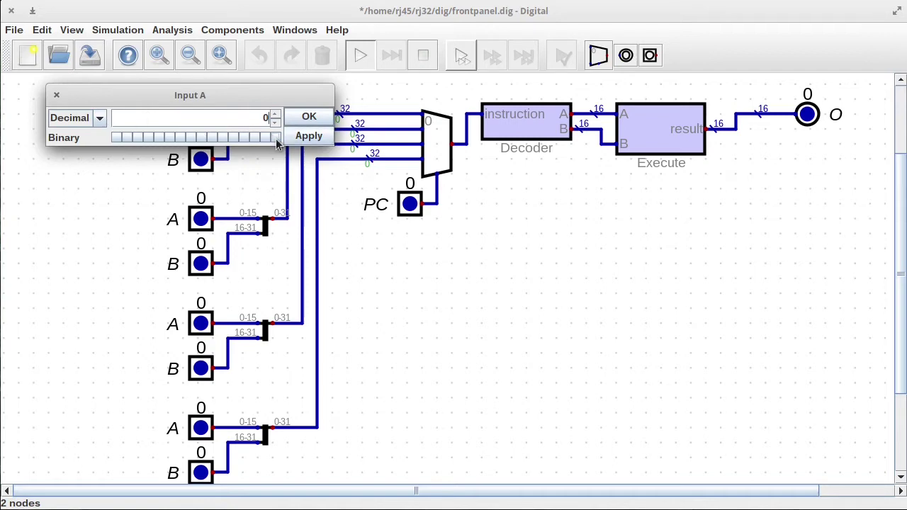
left_click(264, 117)
type("10")
left_click(306, 117)
left_click(200, 159)
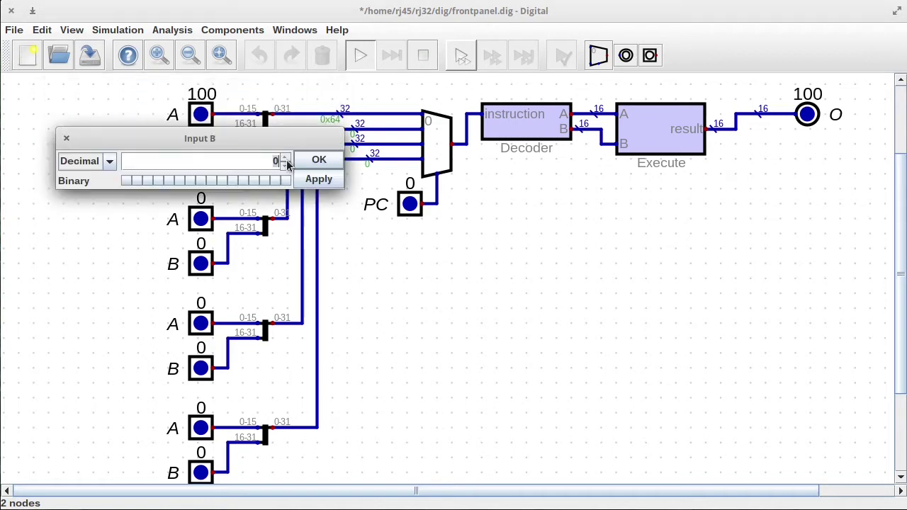
type("54")
left_click(315, 157)
left_click(202, 218)
left_click(264, 220)
type("200")
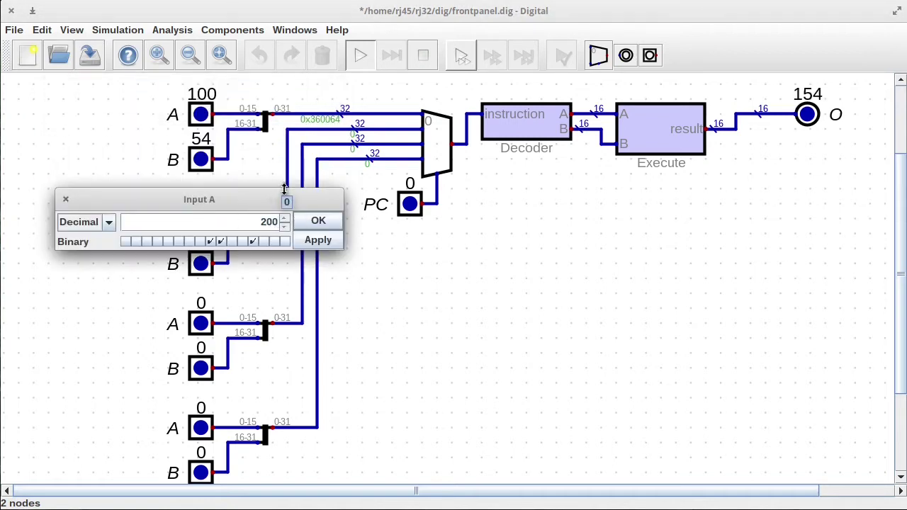
left_click(314, 219)
left_click(200, 263)
type("42")
left_click(316, 264)
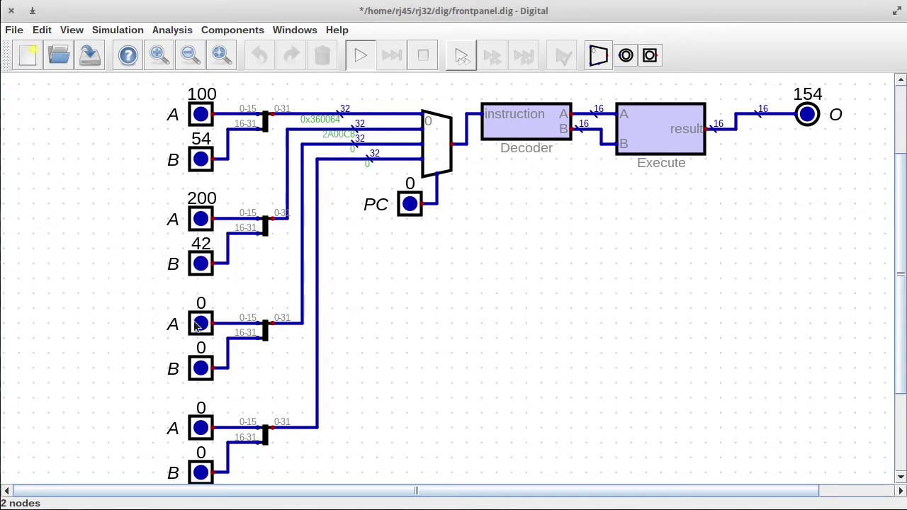
- Set the third and fourth A/B input pairs to 99/1 and 34/26
left_click(201, 324)
type("99")
left_click(318, 329)
left_click(201, 368)
left_click(246, 376)
type("1")
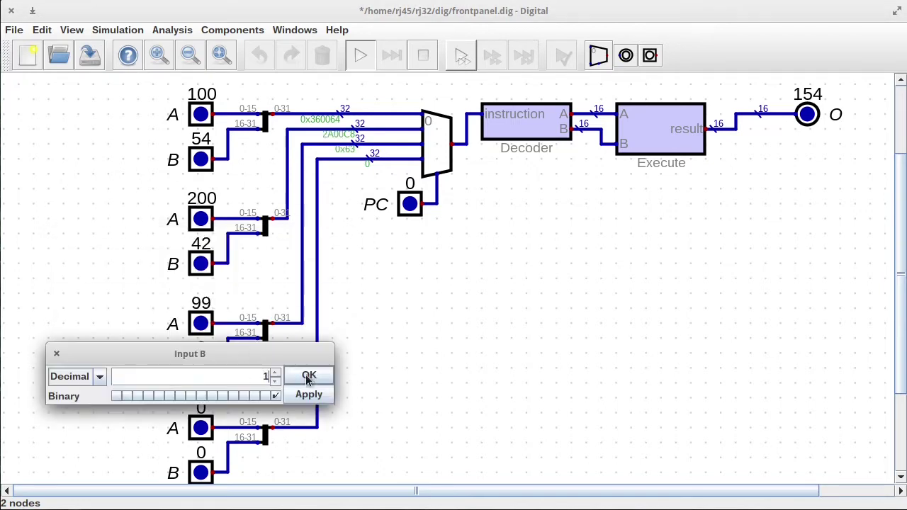
left_click(310, 374)
left_click(201, 429)
type("34")
left_click(319, 435)
left_click(201, 473)
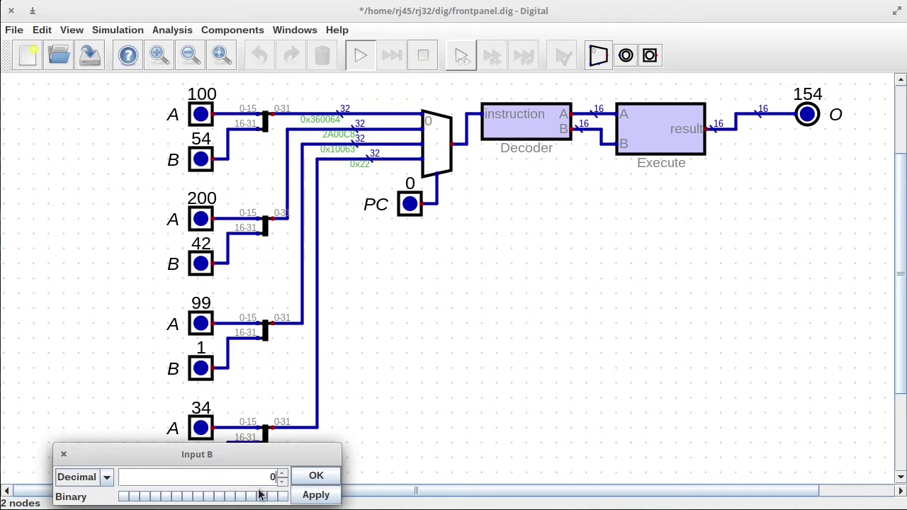
type("26")
left_click(319, 474)
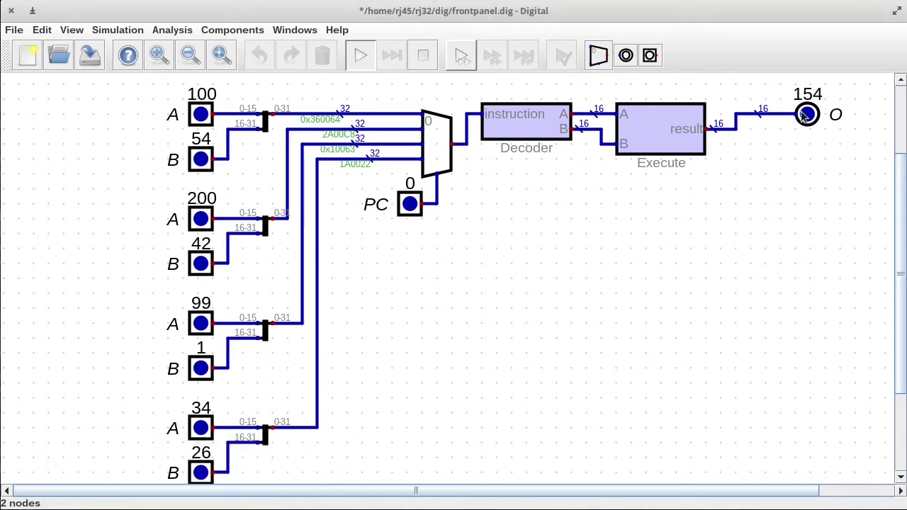
- Step the PC input up to 3 so output O reads 60
left_click(410, 204)
left_click(457, 202)
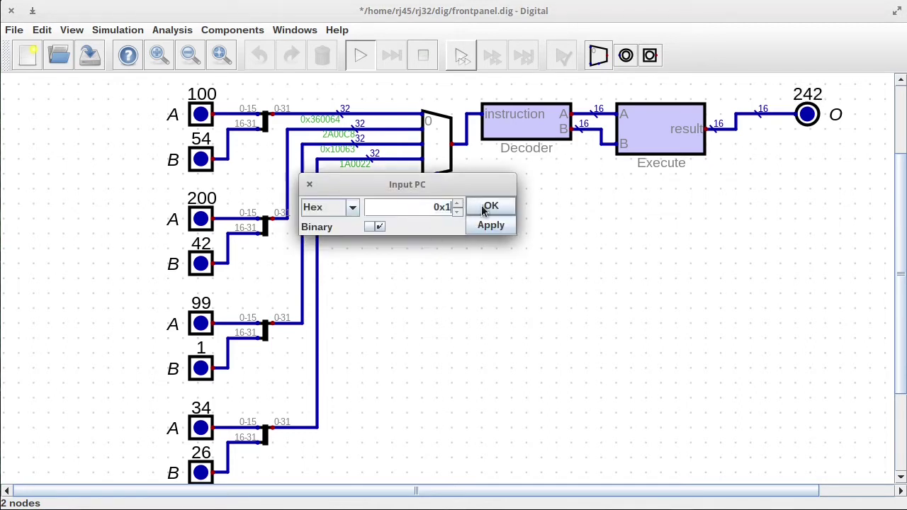
left_click_drag(415, 184, 549, 276)
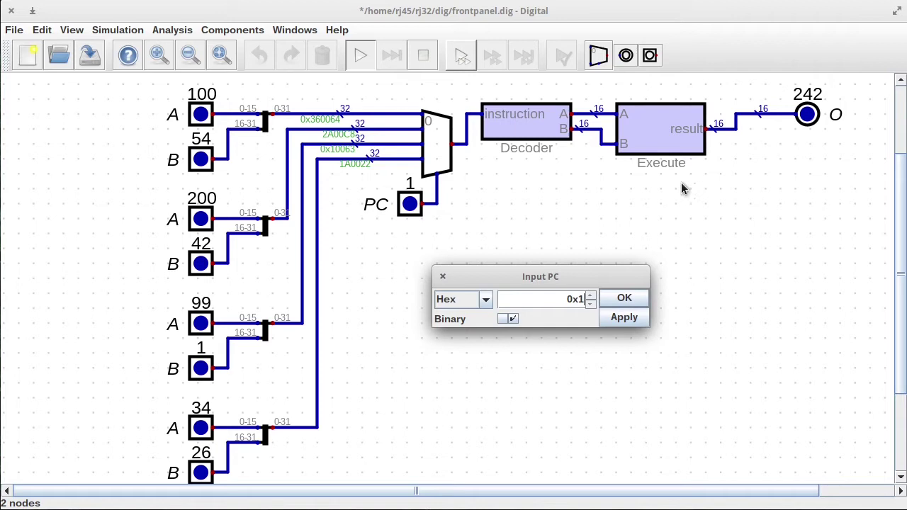
left_click(592, 295)
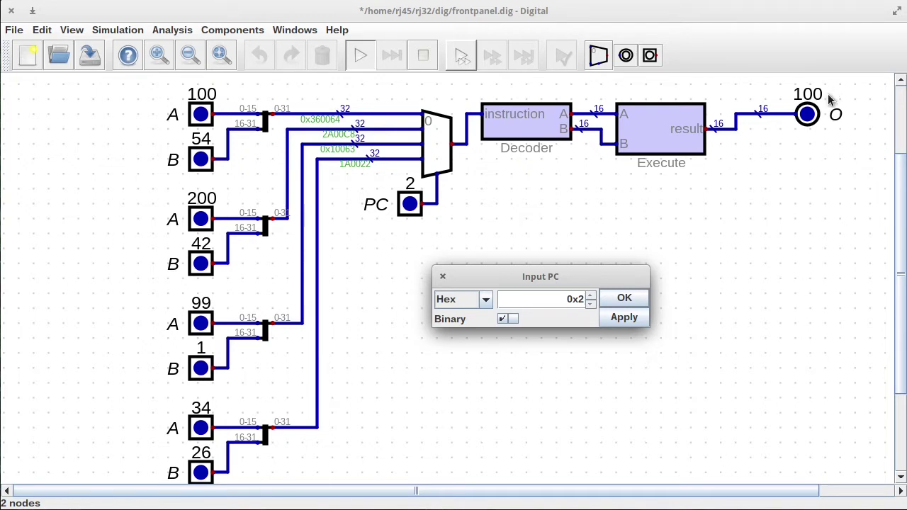
left_click(591, 296)
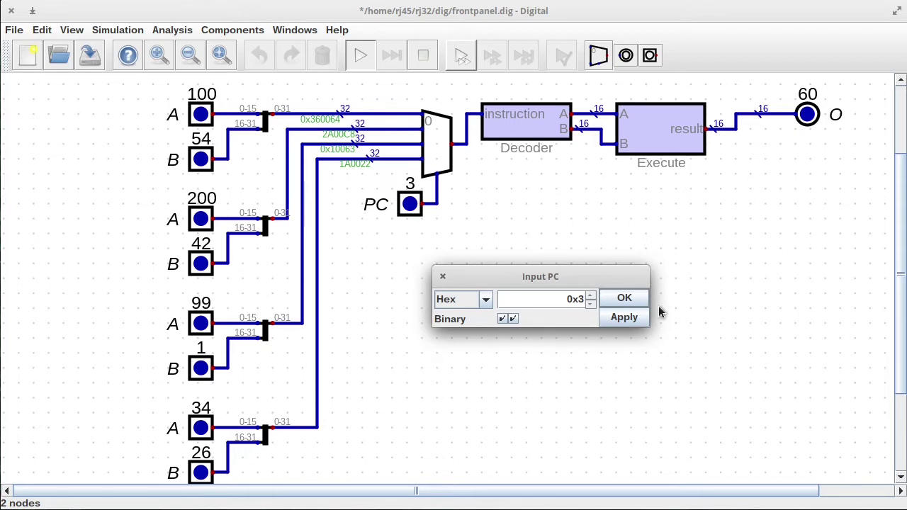
left_click(620, 301)
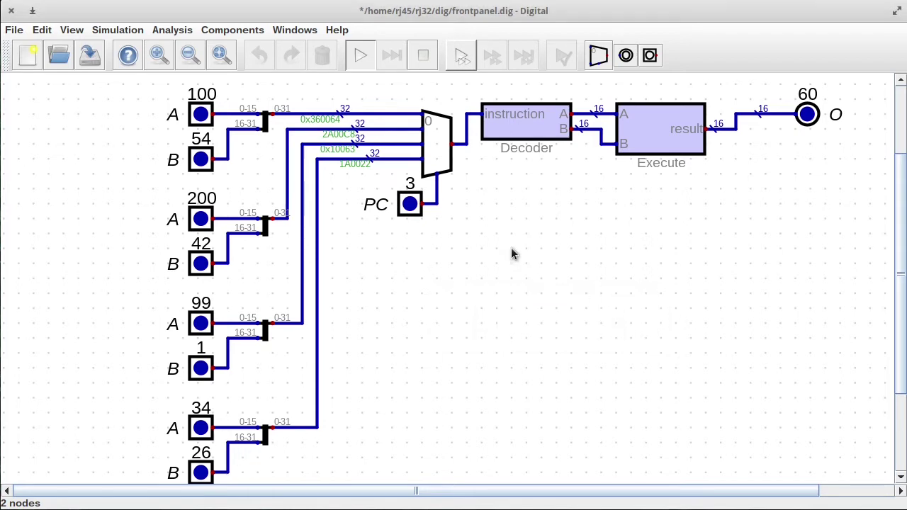
- Stop the simulation and give the top A input a default value of 100
left_click(419, 56)
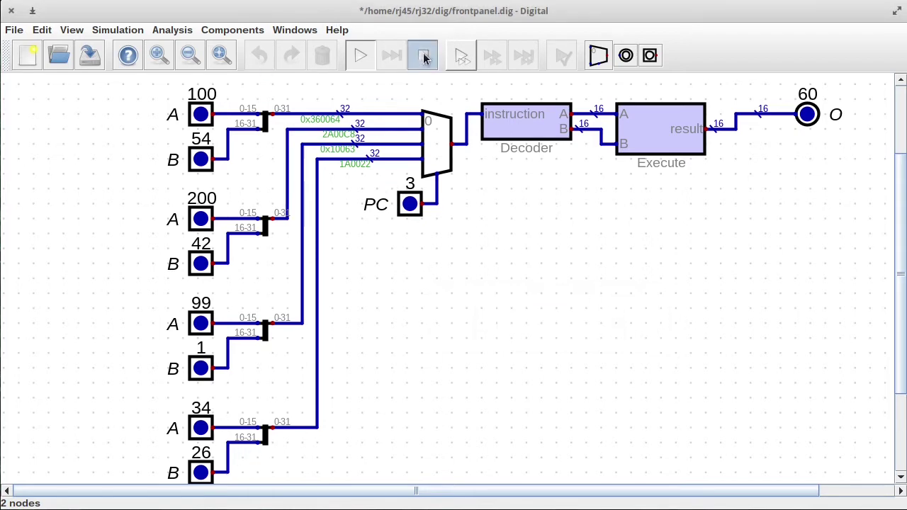
right_click(202, 116)
left_click(175, 39)
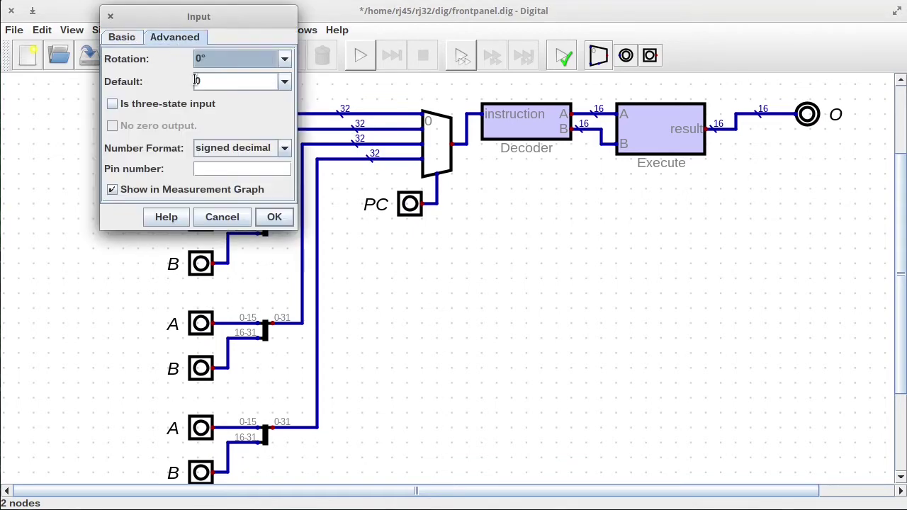
left_click_drag(186, 19, 477, 200)
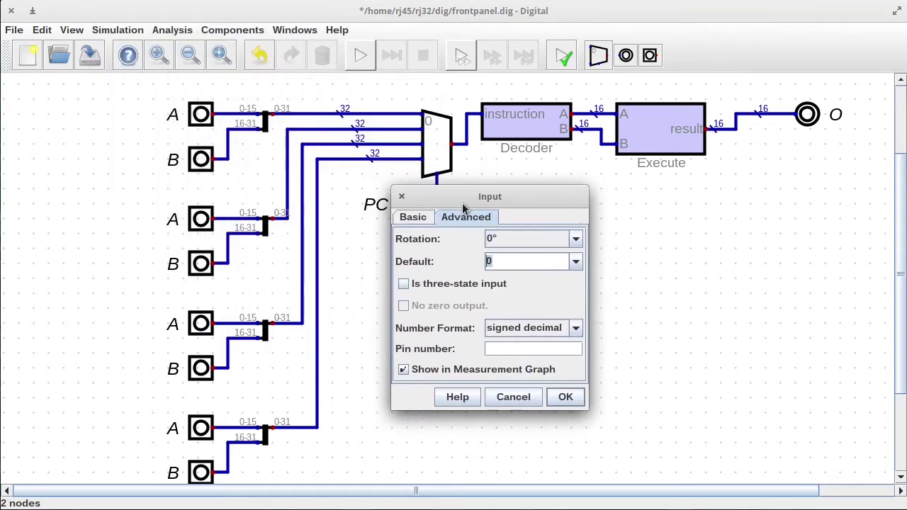
type("100")
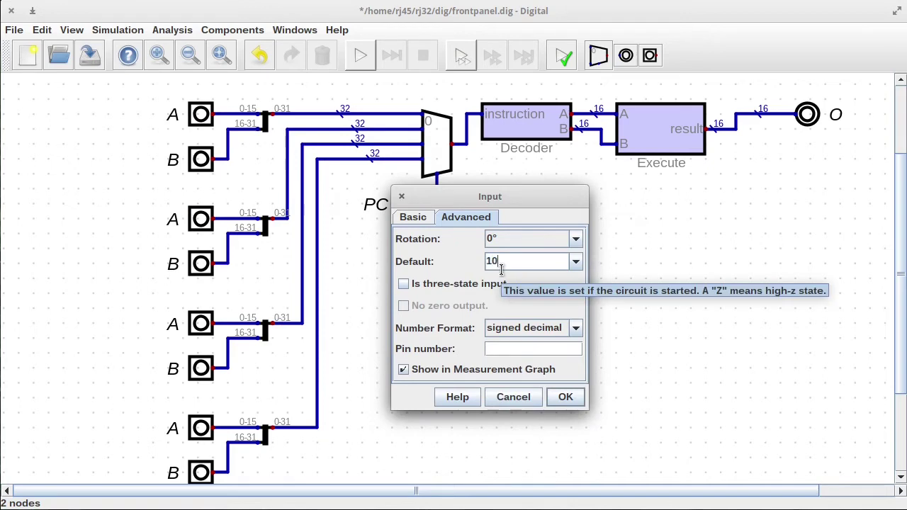
left_click(566, 397)
- Enter a new default value for the first B input
right_click(200, 159)
left_click_drag(192, 57, 336, 193)
left_click(320, 217)
key("Tab")
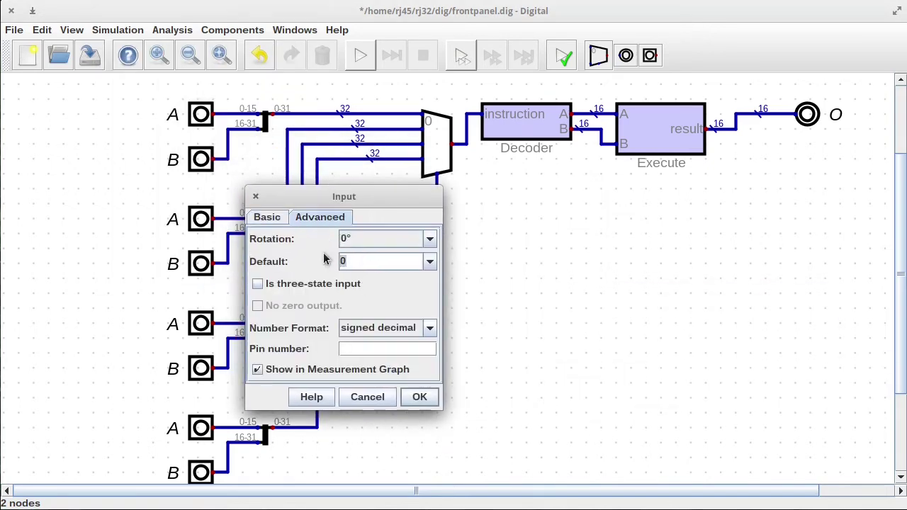
type("1")
key("Return")
- Set the second A input's default value to 200
right_click(201, 323)
left_click(171, 136)
key("Tab")
type("200")
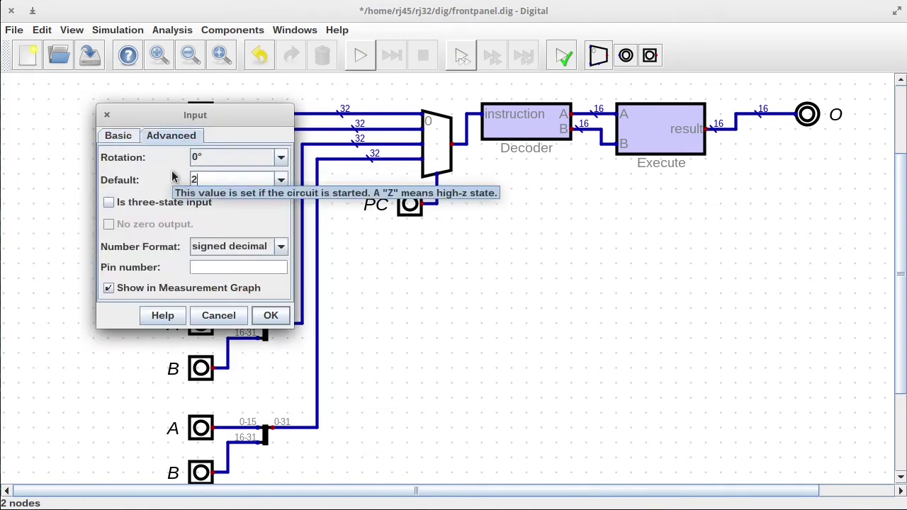
left_click(270, 315)
- Set the second B input's default value to 42
right_click(199, 217)
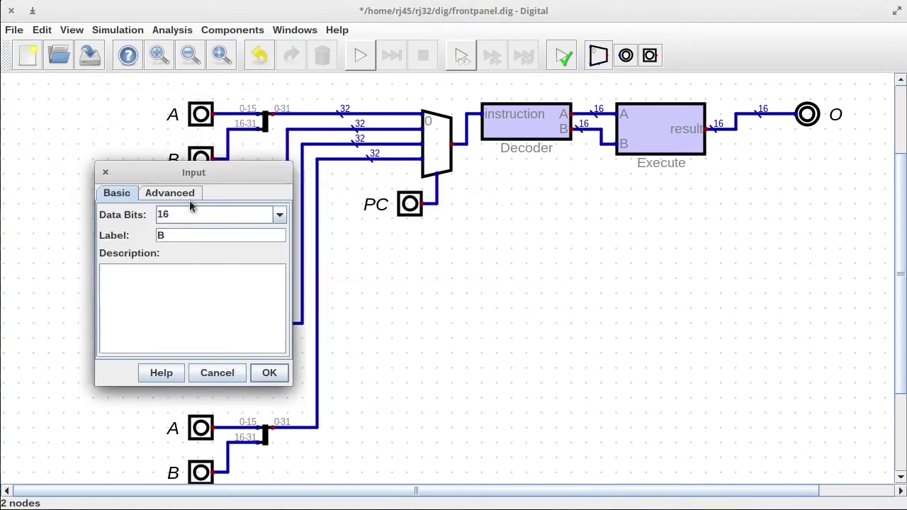
left_click(170, 192)
key("Tab")
type("42")
left_click(273, 374)
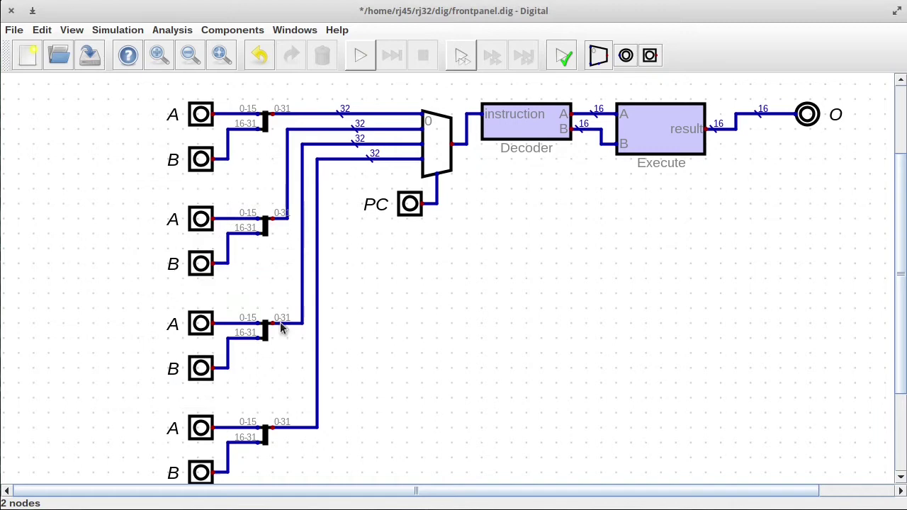
- Give the third A input a default of 99, clearing the mistaken pin number 99
right_click(200, 325)
left_click(181, 246)
left_click(229, 376)
type("99")
left_click(267, 426)
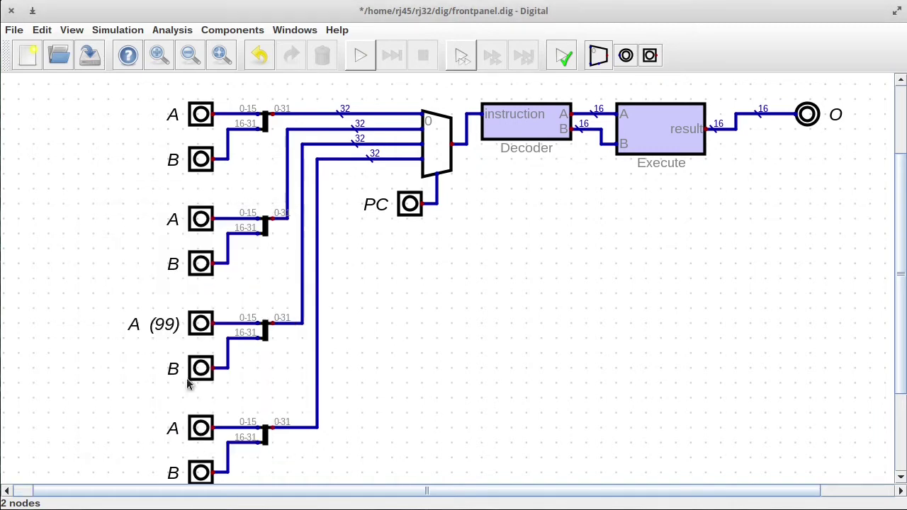
right_click(205, 327)
left_click(173, 249)
double_click(195, 381)
key("BackSpace")
double_click(222, 295)
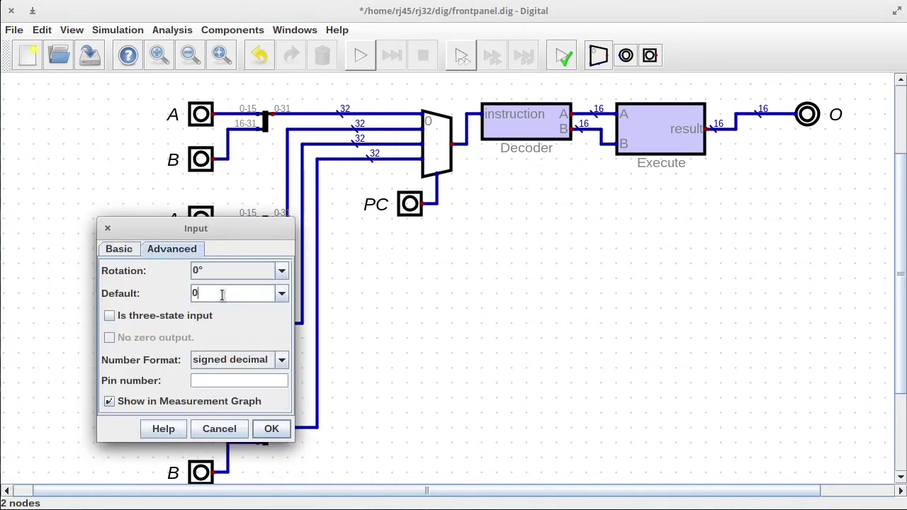
type("99")
left_click(272, 429)
- Set default values for the third B input and the following input
right_click(202, 368)
left_click(169, 289)
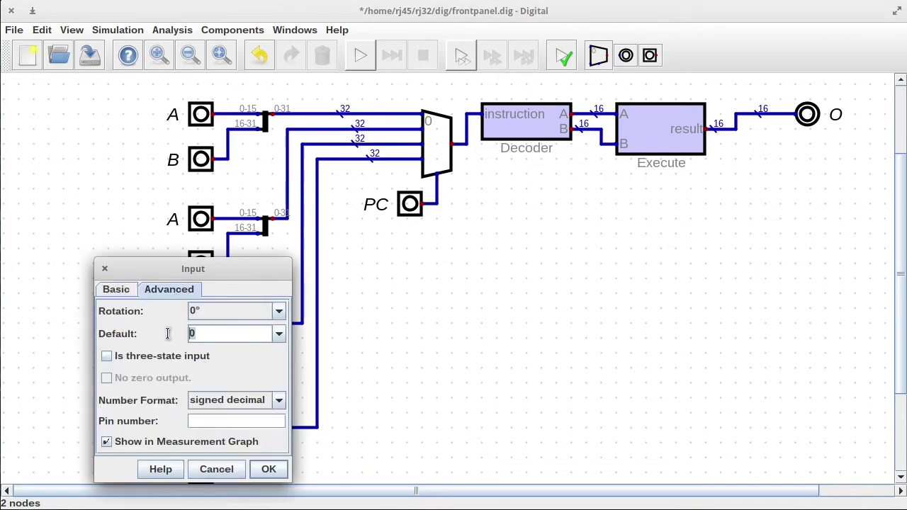
left_click(266, 468)
right_click(198, 432)
left_click(175, 348)
key("Return")
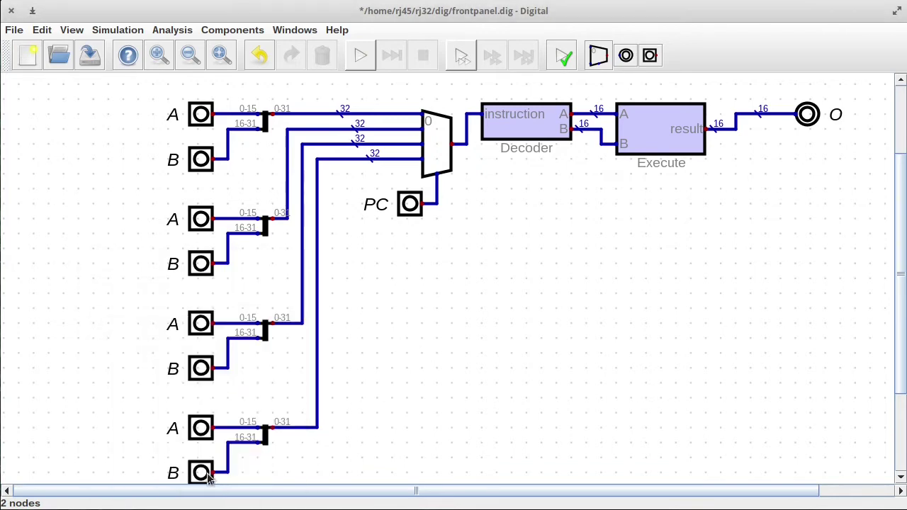
- Set the last B input's default value to 26
right_click(201, 364)
left_click(179, 394)
double_click(241, 439)
type("26")
key("Return")
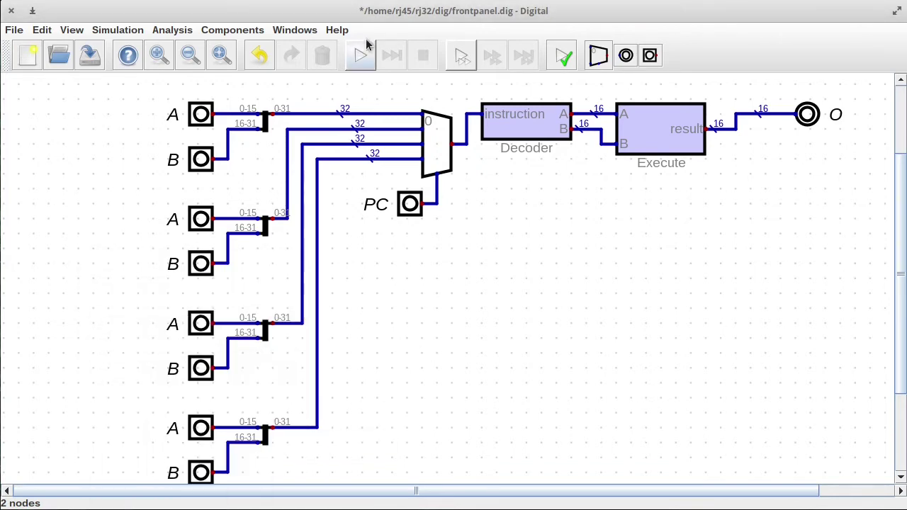
left_click(360, 56)
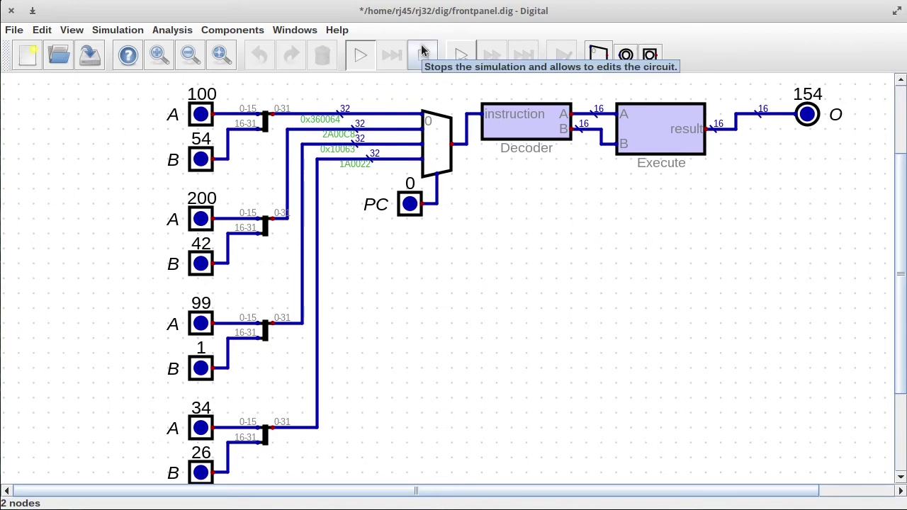
left_click(423, 52)
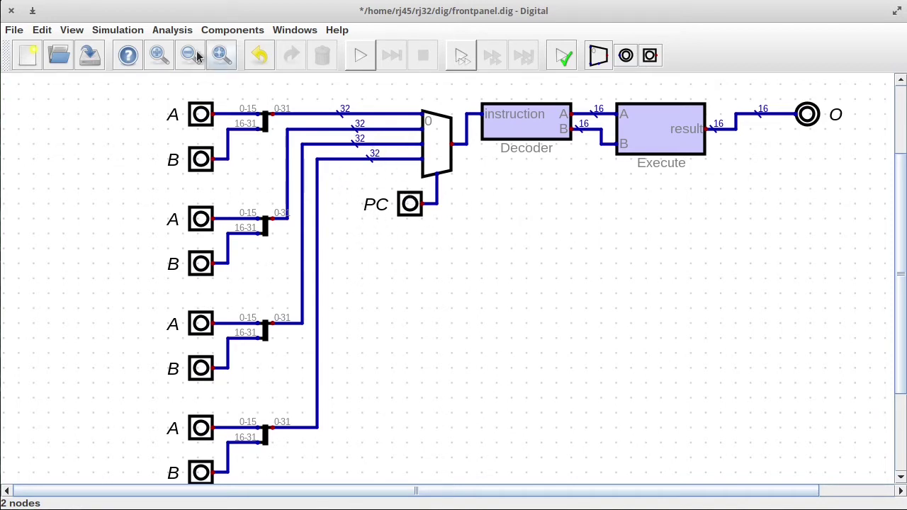
- Place a Counter and attach a constant 1 to its en input
left_click(233, 30)
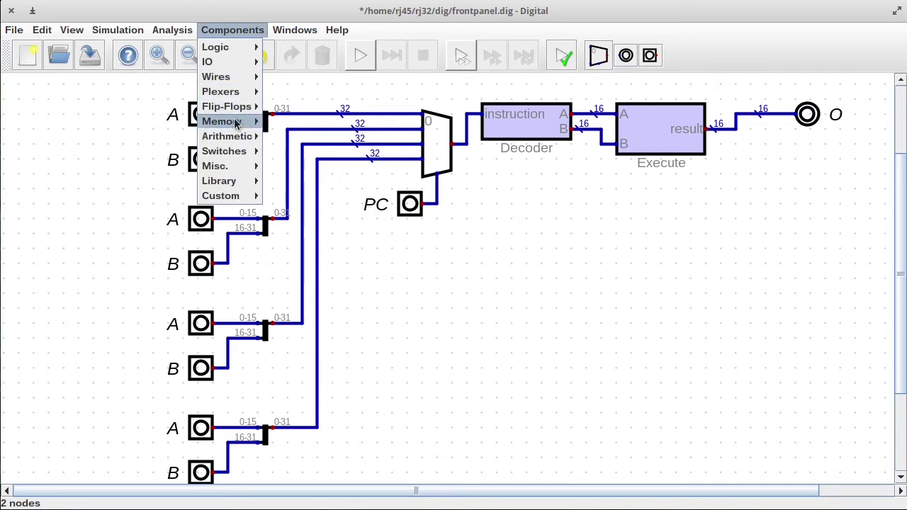
mouse_move(241, 124)
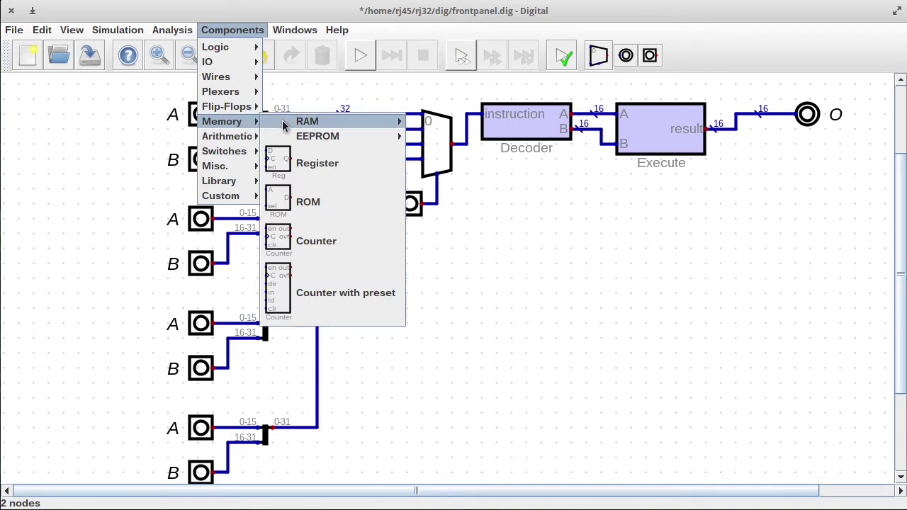
left_click(308, 243)
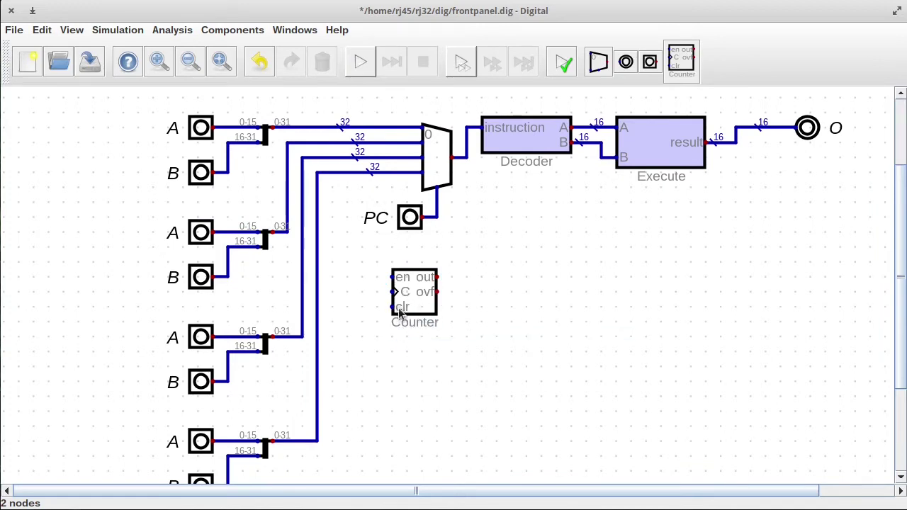
left_click(232, 30)
mouse_move(225, 80)
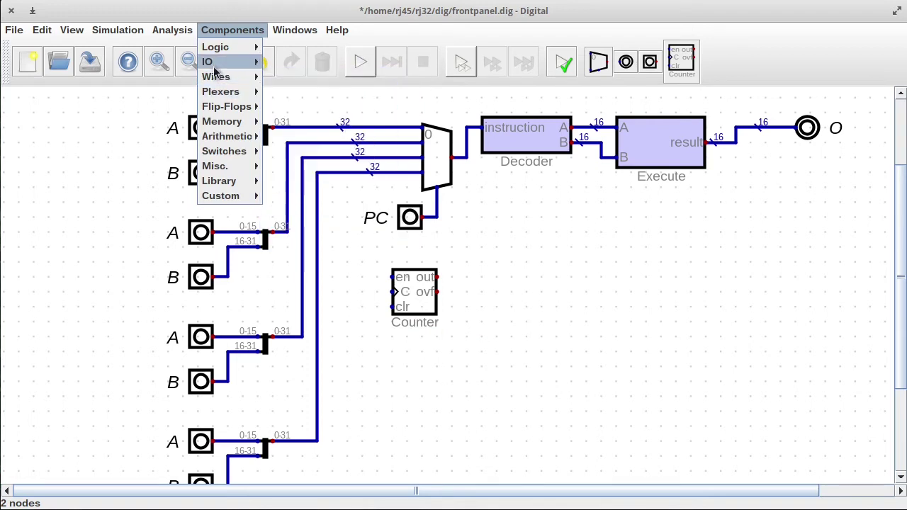
left_click(292, 112)
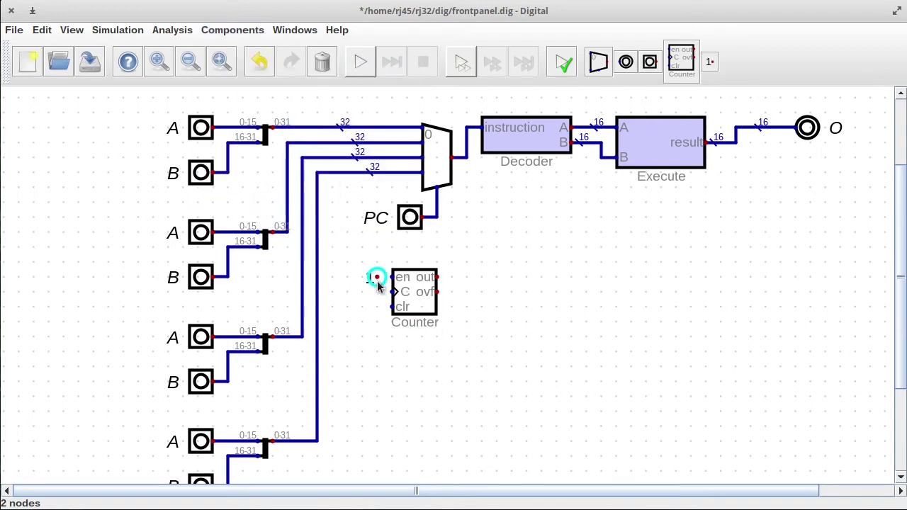
left_click(377, 278)
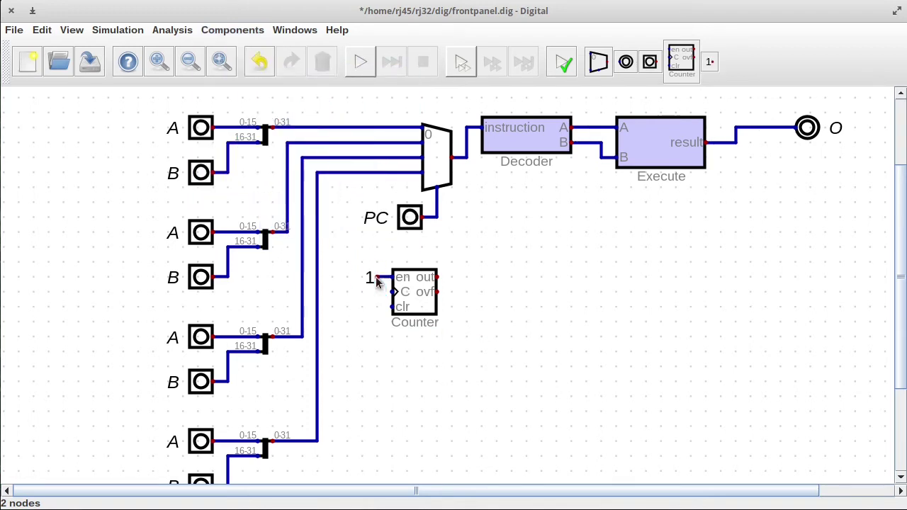
- Copy the constant and change the copy to 0 on the Counter's clr input
left_click_drag(348, 256, 392, 293)
key("ctrl+c")
key("ctrl+v")
right_click(372, 312)
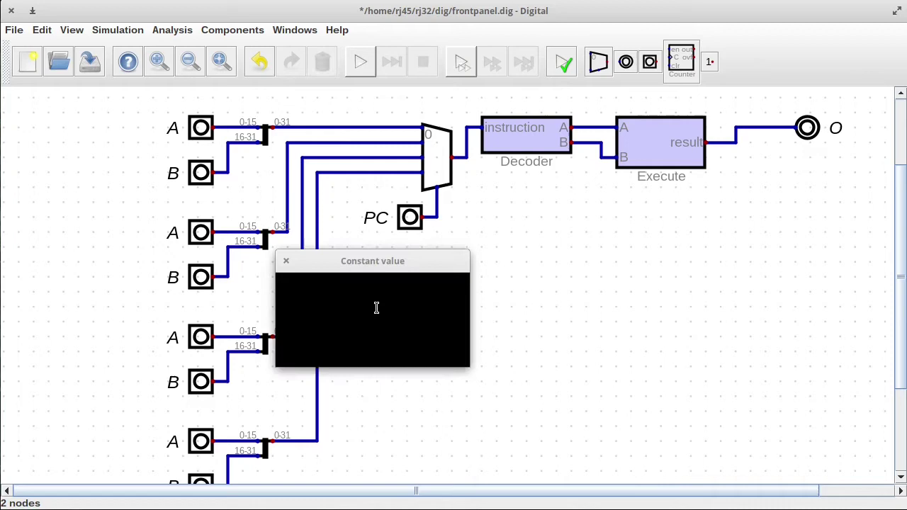
left_click(366, 325)
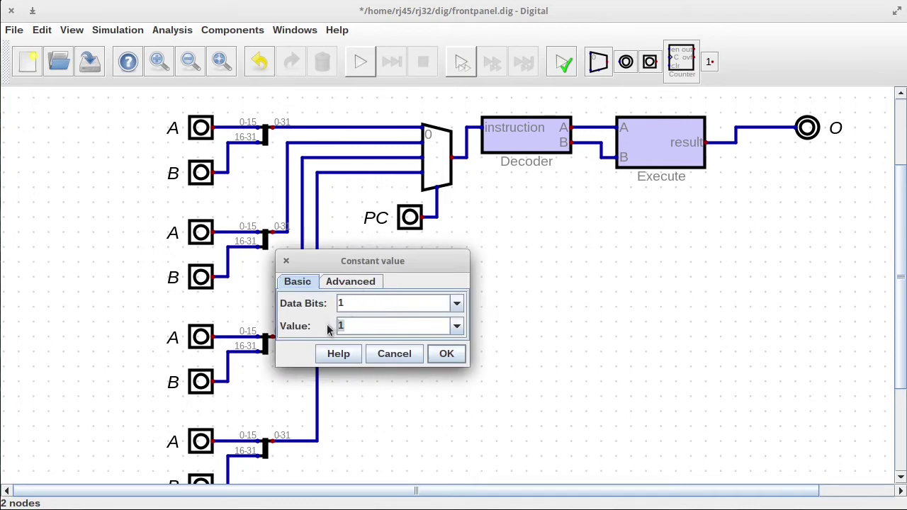
type("0")
left_click(462, 355)
- Delete the PC input, wire the Counter's out to the multiplexer select, and run the simulation
left_click(418, 228)
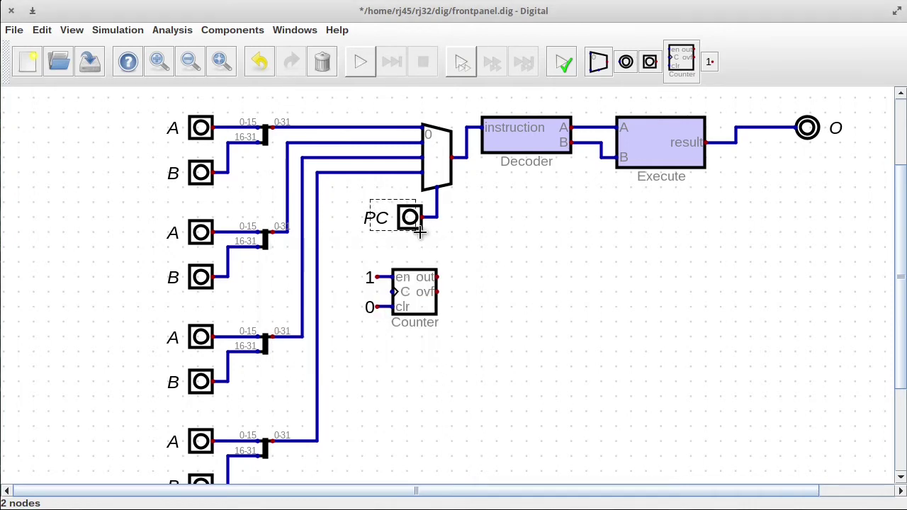
key("Delete")
left_click_drag(344, 245, 460, 340)
left_click_drag(441, 246, 427, 215)
left_click(435, 216)
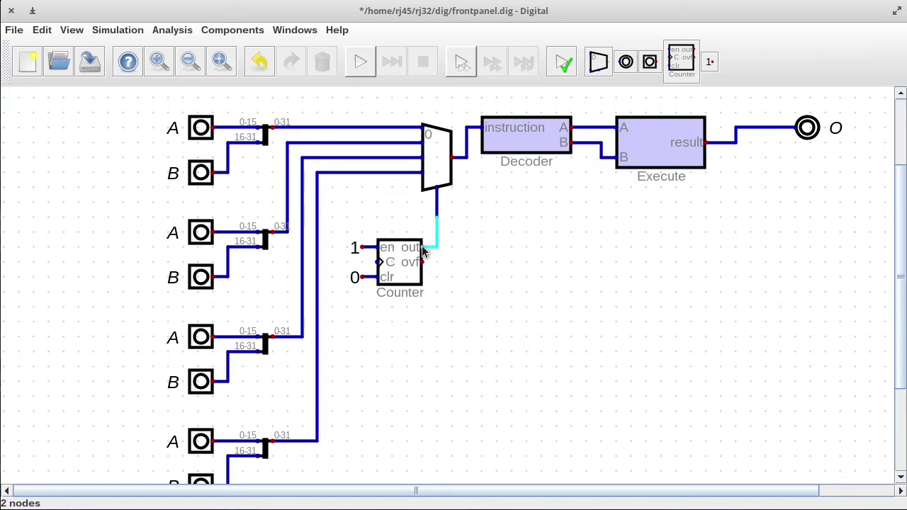
left_click(423, 248)
left_click(360, 62)
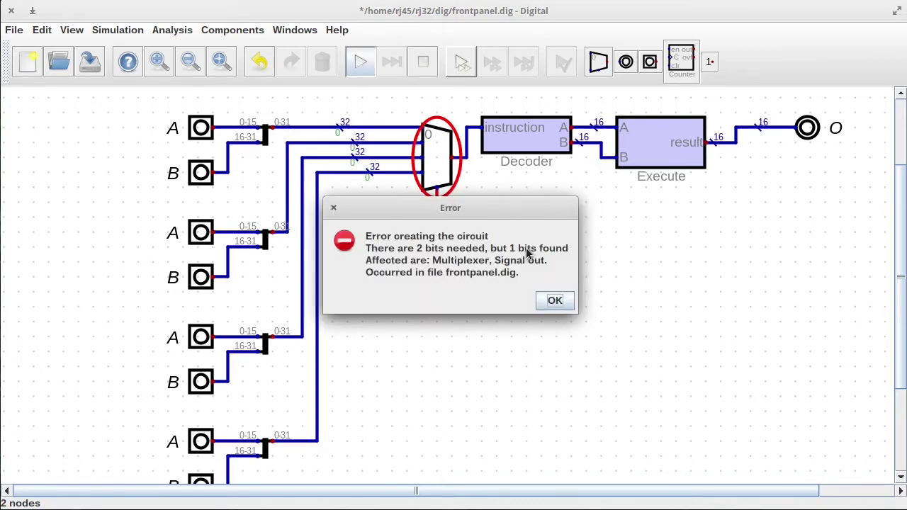
- Dismiss the bit-width error and label the Counter PC
left_click(556, 301)
right_click(411, 262)
left_click(473, 322)
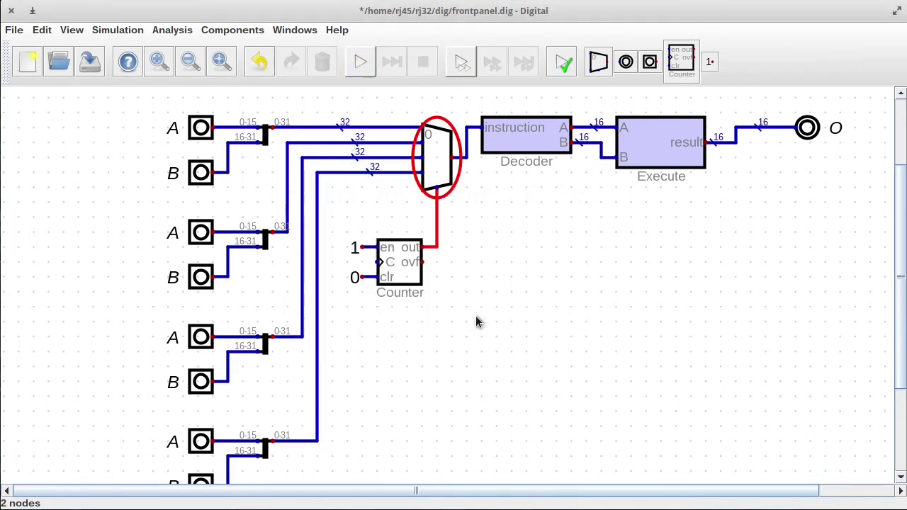
right_click(400, 266)
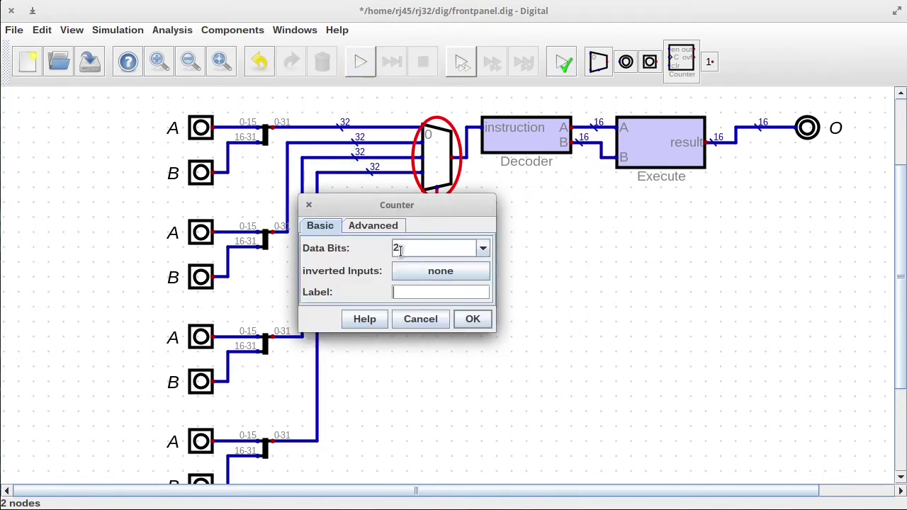
left_click(408, 292)
type("PC")
key("Return")
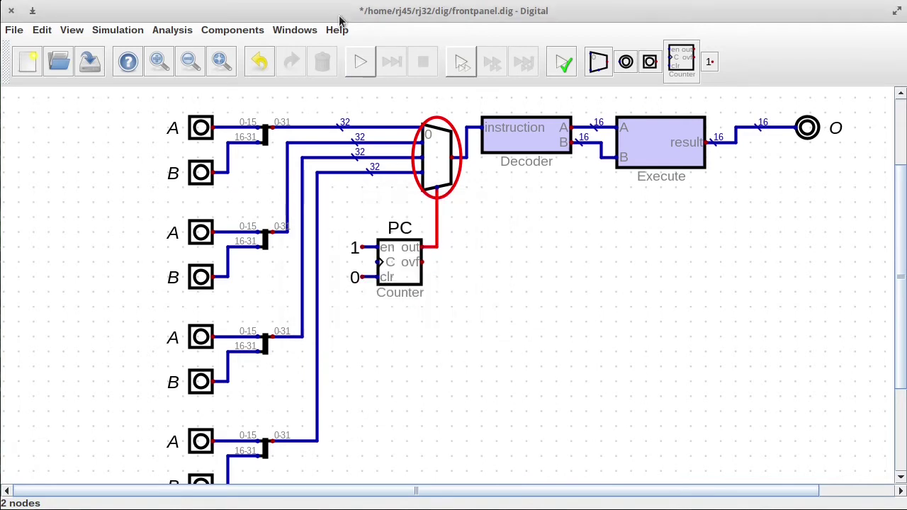
- Wire a push button below the counter to its clock input and rerun the simulation
left_click(358, 62)
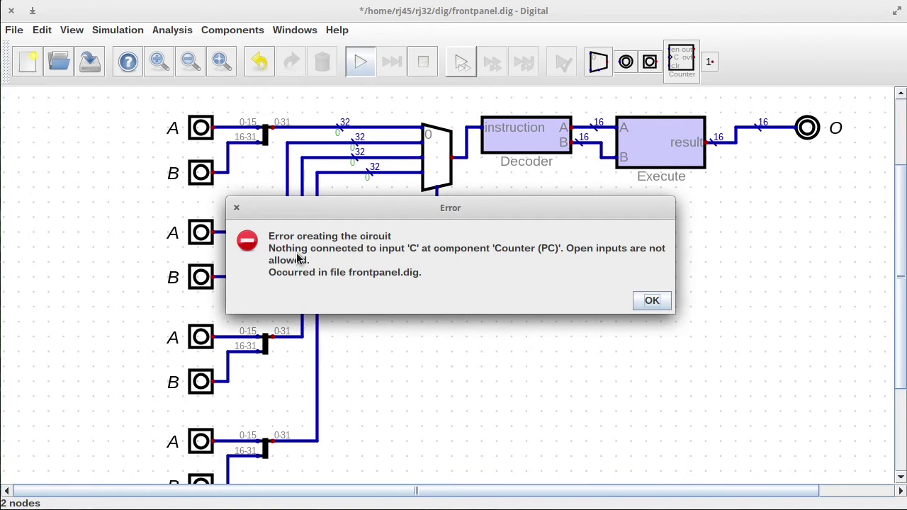
left_click(649, 300)
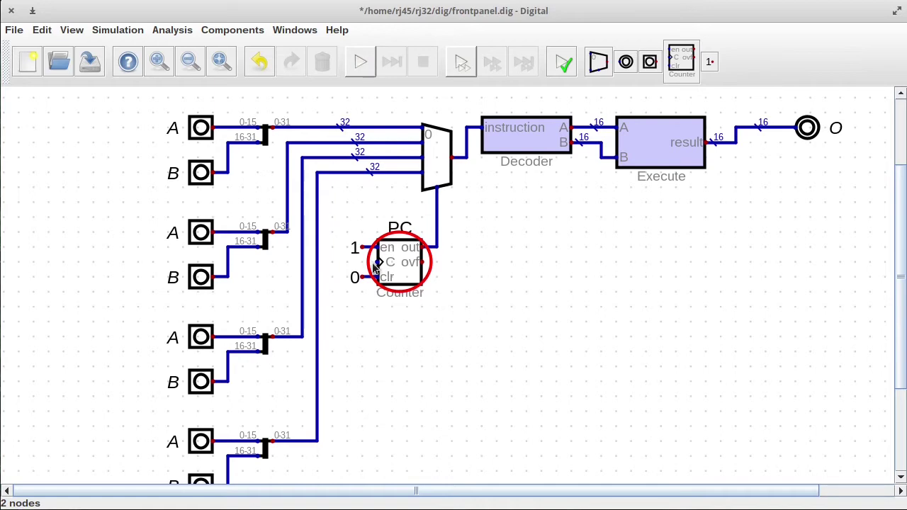
left_click(225, 27)
mouse_move(220, 63)
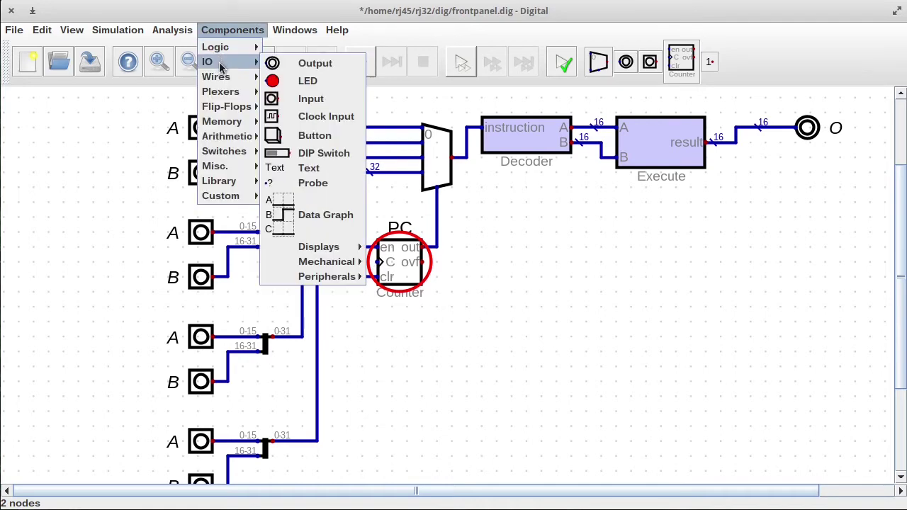
left_click(314, 135)
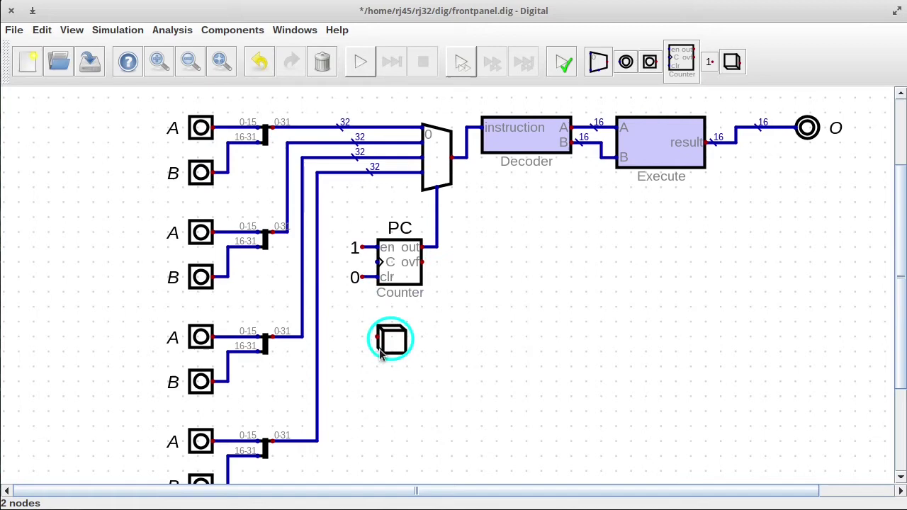
left_click(380, 355)
left_click(378, 338)
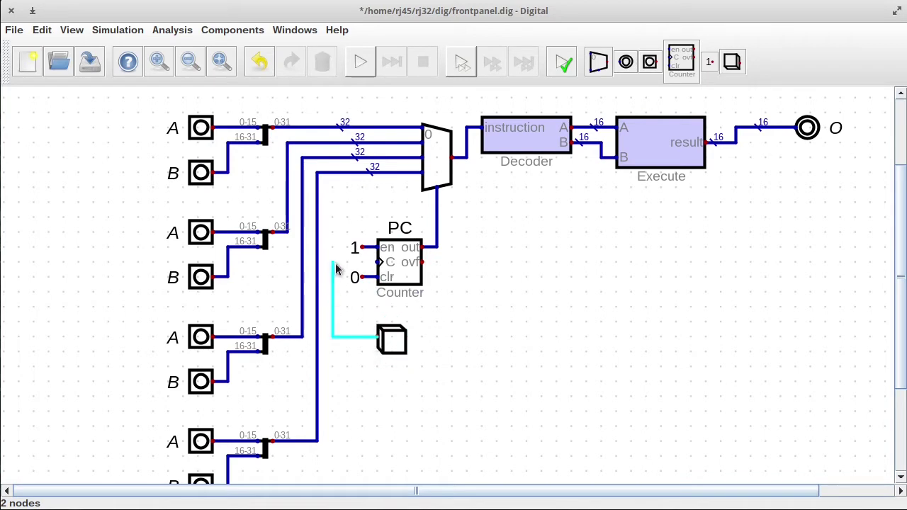
left_click(379, 262)
left_click(360, 62)
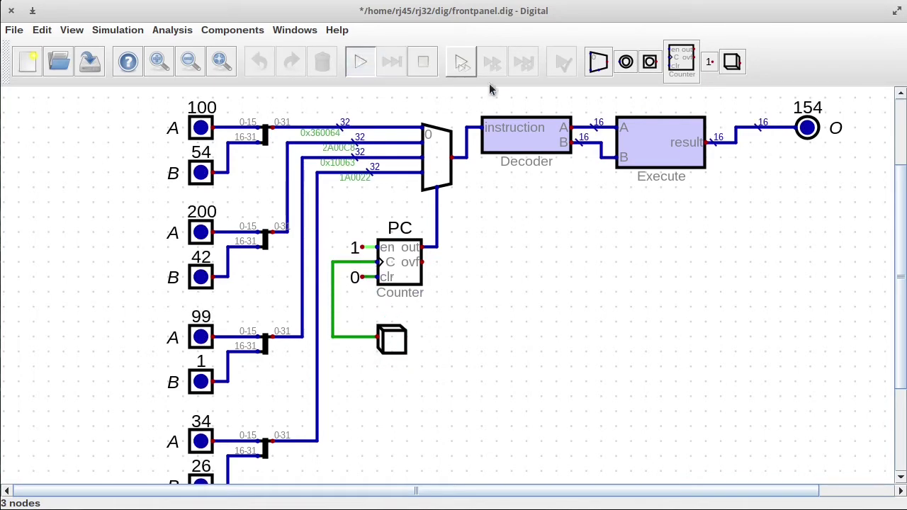
- Repeatedly press the push button to step O through 154, 242, 100 and 60, then fit the circuit
left_click(394, 341)
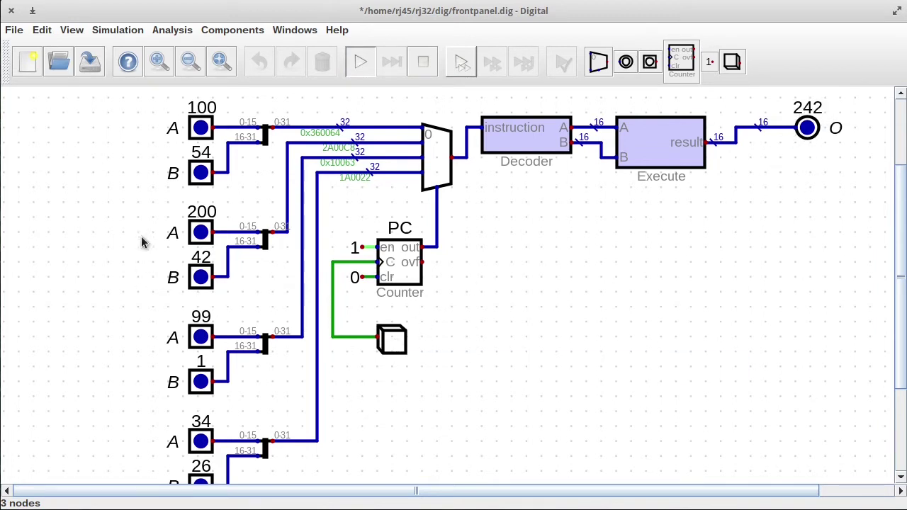
left_click(394, 342)
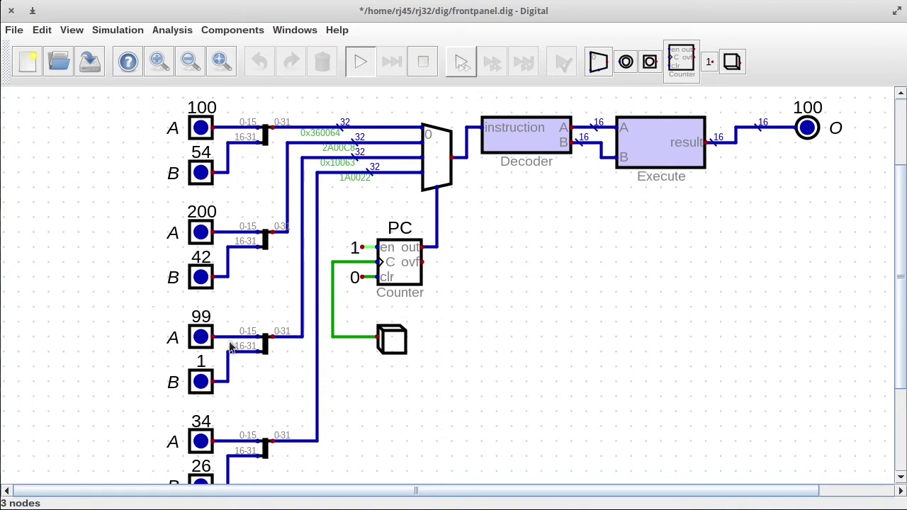
left_click(391, 341)
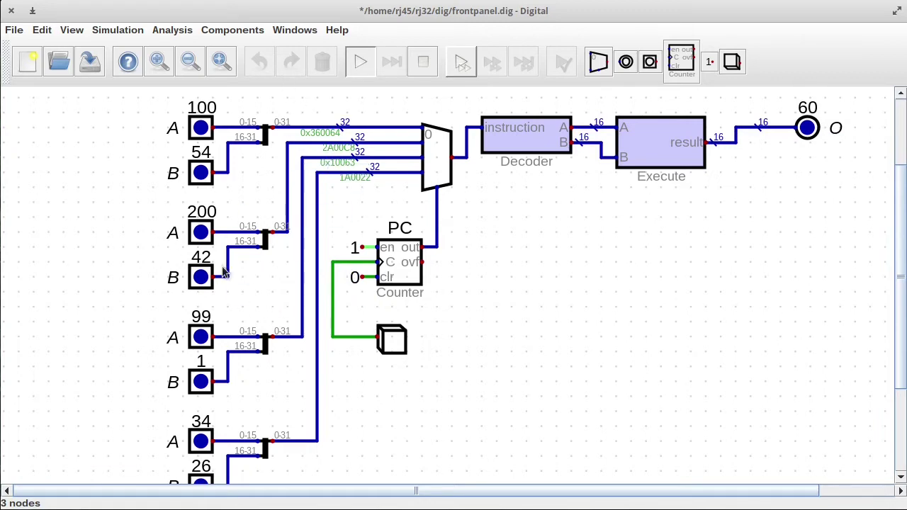
left_click(392, 344)
left_click(399, 342)
left_click(399, 344)
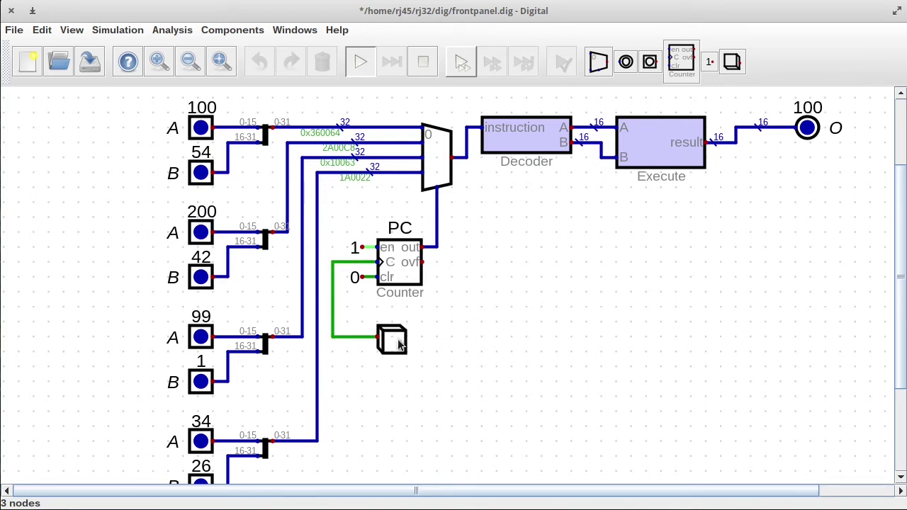
left_click(398, 342)
left_click(398, 342)
left_click(398, 342)
left_click(398, 343)
left_click(392, 343)
left_click(393, 345)
left_click(393, 345)
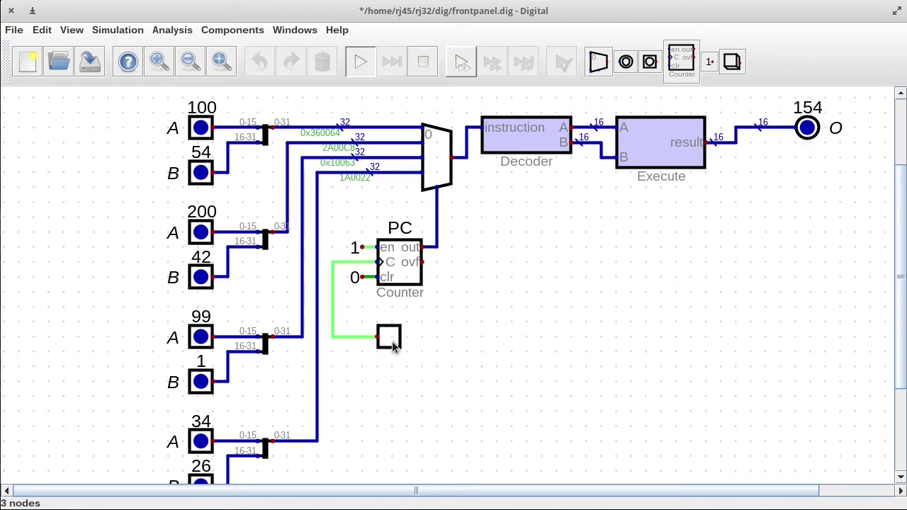
left_click(394, 345)
left_click(393, 345)
left_click(394, 345)
left_click(393, 345)
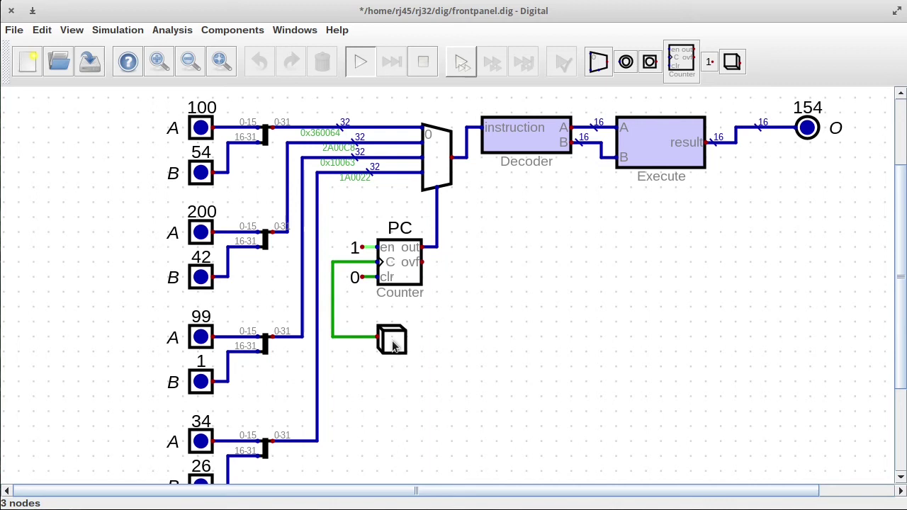
left_click(393, 345)
left_click(393, 345)
left_click(394, 345)
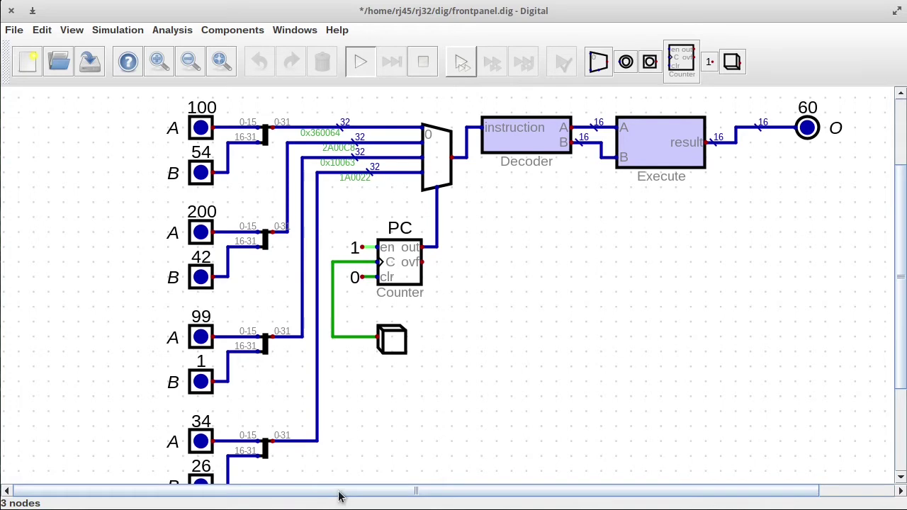
key("F1")
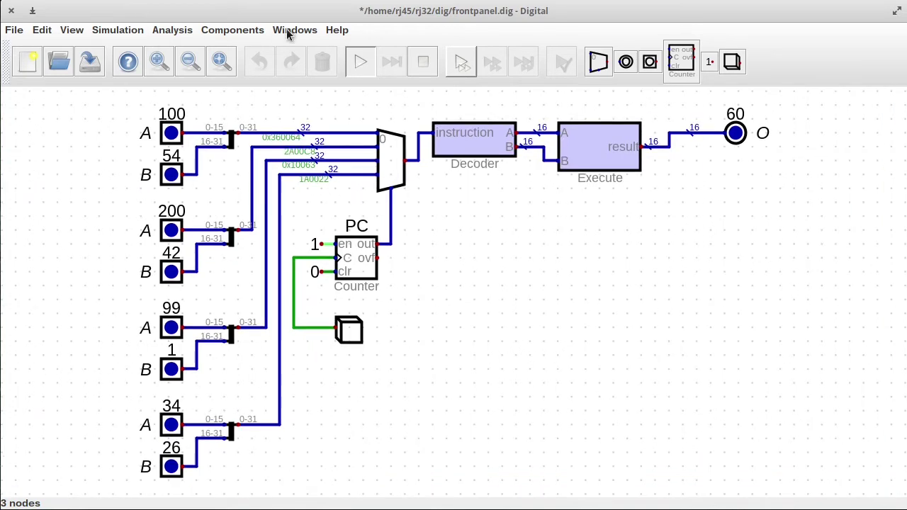
- Place a D-Flip-flop from the Flip-Flops category just right of the PC counter
left_click(245, 32)
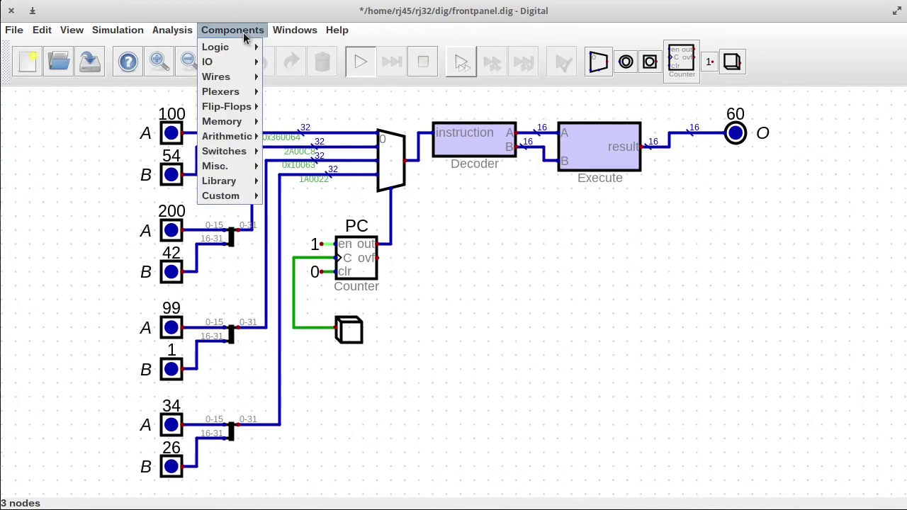
mouse_move(217, 113)
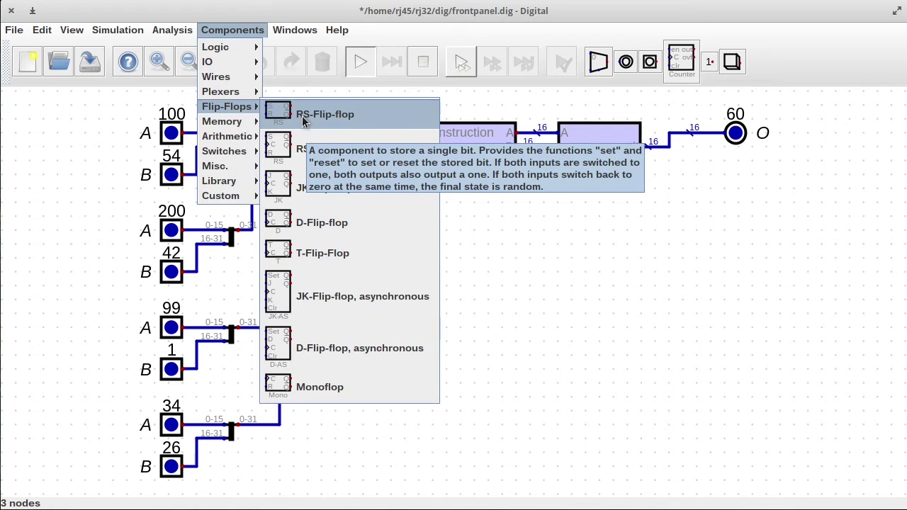
left_click(281, 224)
left_click(470, 283)
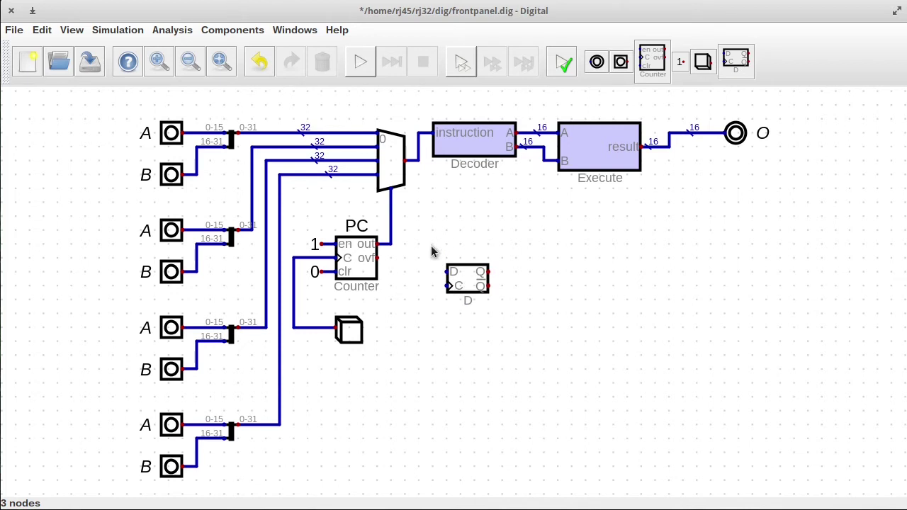
- Move the D flip-flop down and right, then add an output on its right and an input on its left
left_click_drag(433, 239, 665, 336)
left_click_drag(467, 284, 562, 328)
left_click(227, 29)
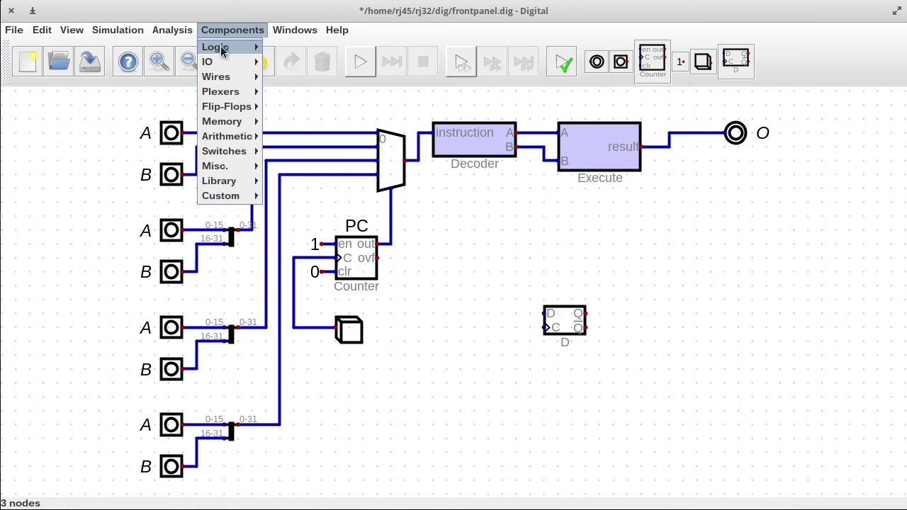
mouse_move(222, 64)
left_click(298, 63)
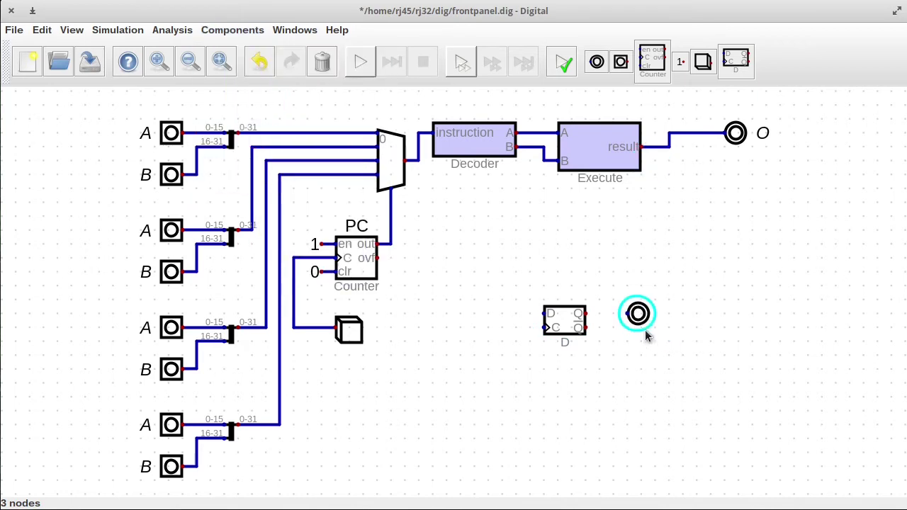
left_click(647, 332)
left_click(220, 31)
left_click(298, 95)
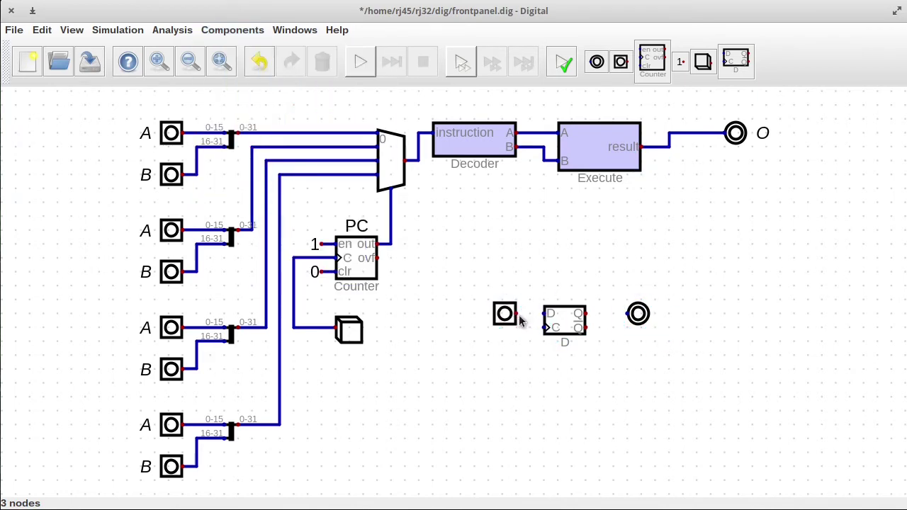
left_click(508, 314)
right_click(509, 314)
left_click(538, 416)
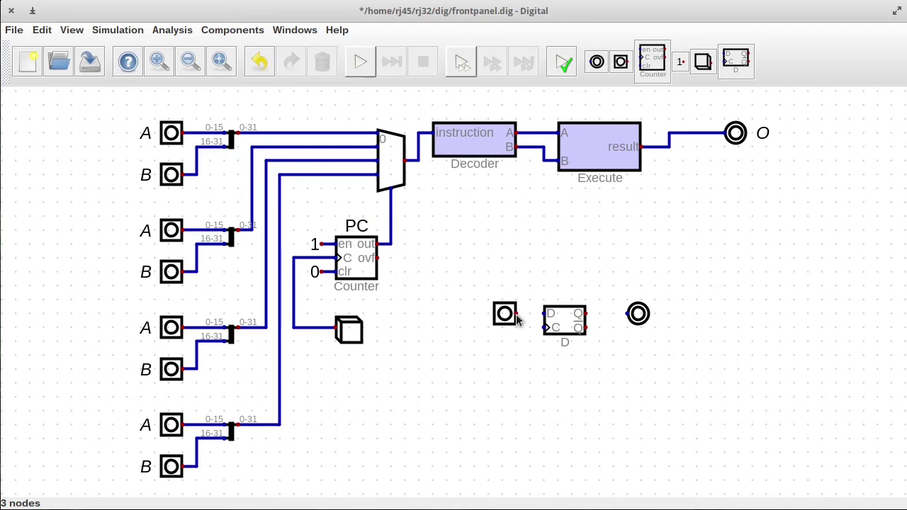
- Confirm the flip-flop's 16-bit width and wire a push button to its clock
right_click(565, 322)
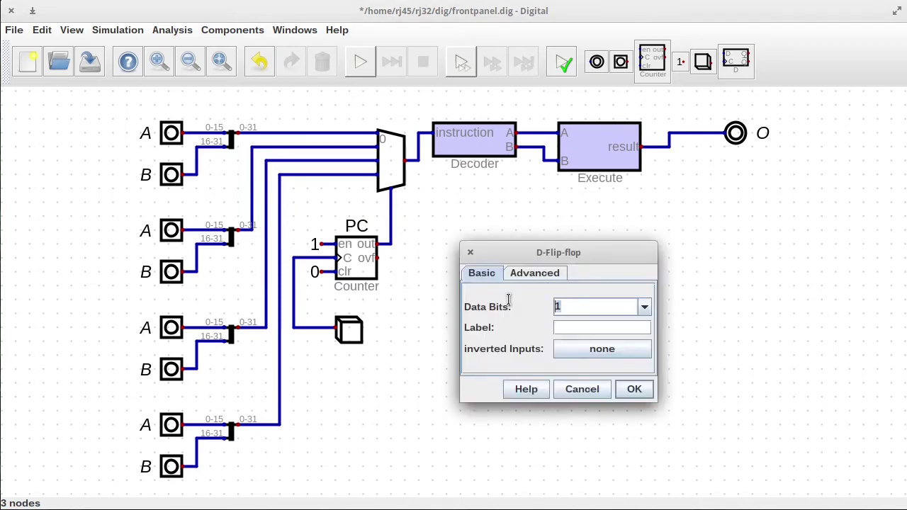
left_click(635, 391)
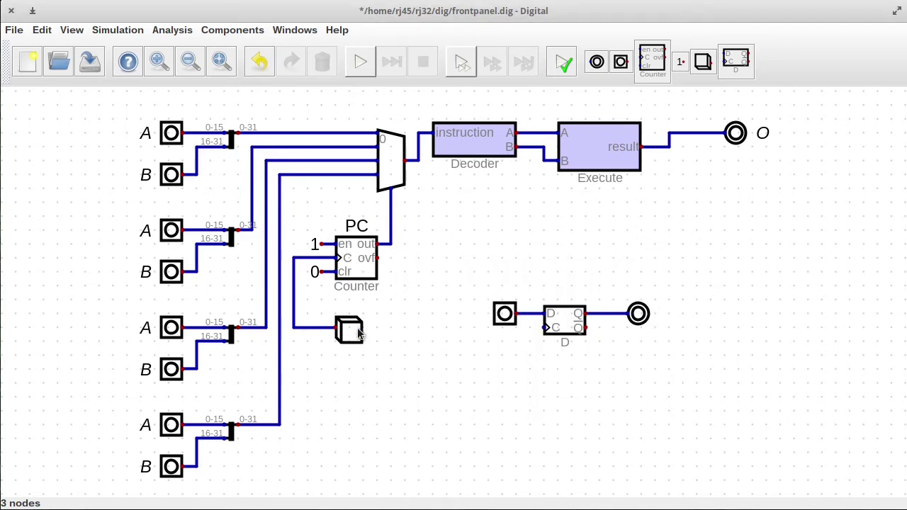
left_click(232, 30)
left_click(702, 62)
left_click(515, 358)
left_click(517, 348)
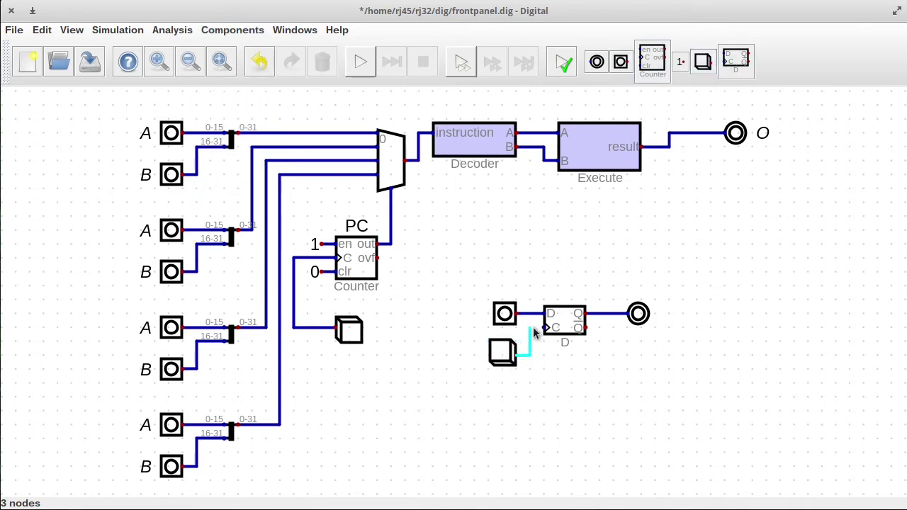
left_click(545, 327)
- Fix the width mismatch by setting the input to 16 bits, then rerun the simulation
left_click(459, 63)
left_click(559, 300)
right_click(500, 311)
type("6")
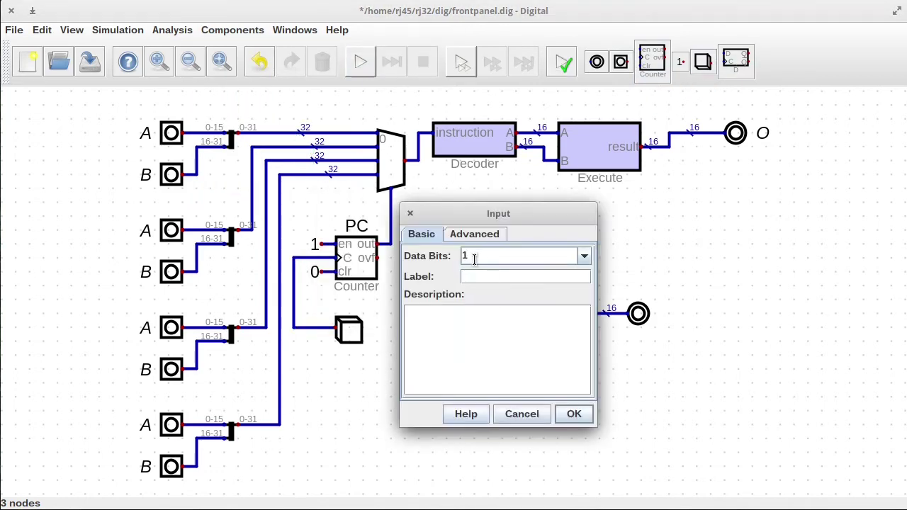
left_click(574, 414)
right_click(638, 314)
left_click(702, 407)
left_click(360, 64)
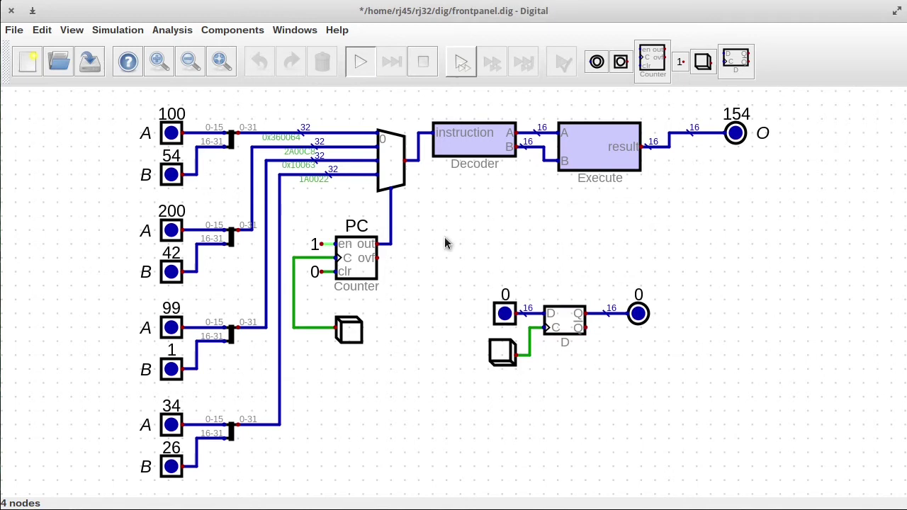
- Pulse the flip-flop clock a few times, then set the 16-bit input to 12
left_click(501, 356)
left_click(501, 358)
left_click(501, 356)
left_click(503, 321)
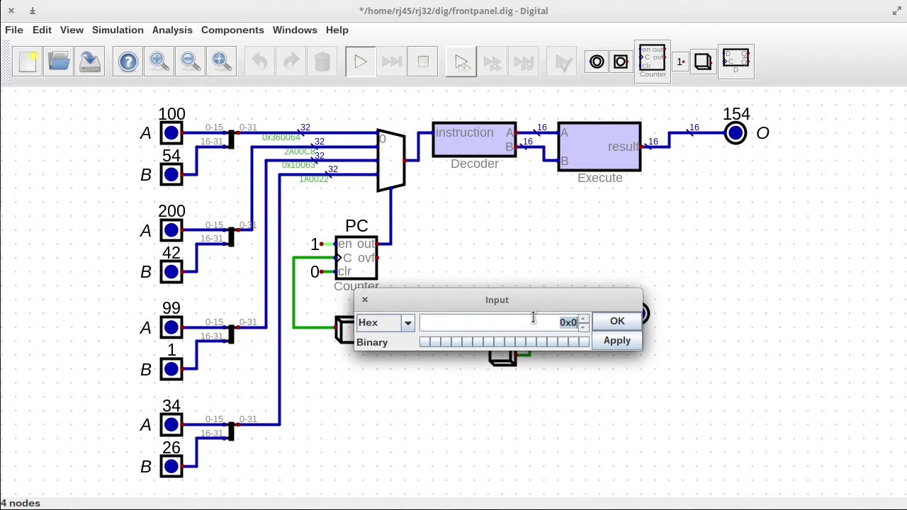
type("12")
left_click(604, 324)
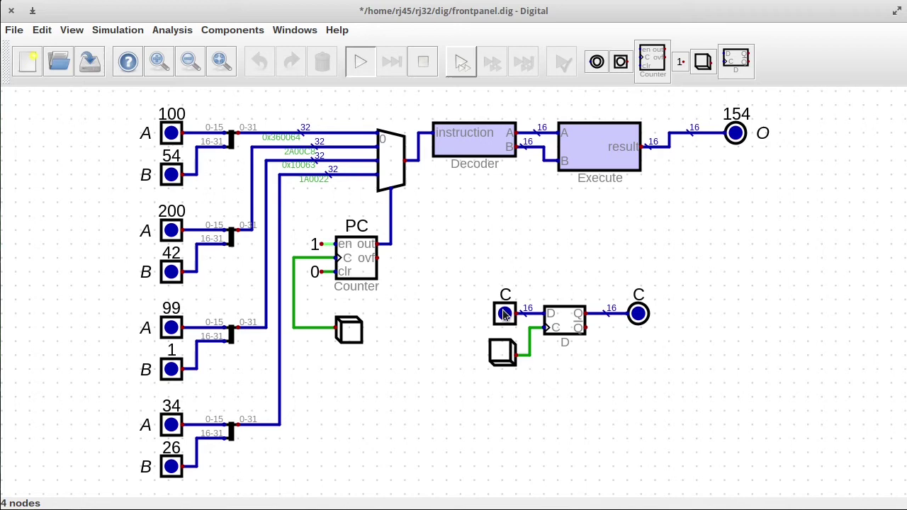
- Set the test input to 0x5 with the bit checkboxes and clock it to latch 5
mouse_move(508, 319)
mouse_move(582, 334)
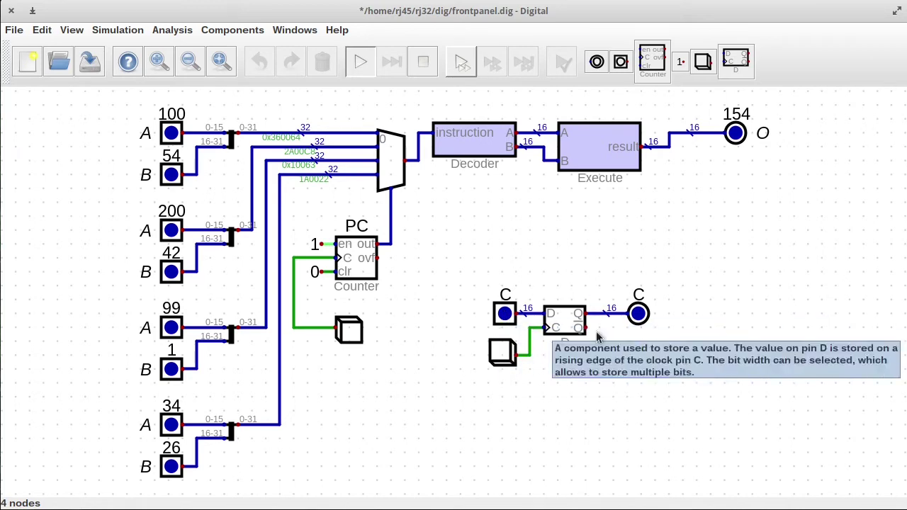
left_click(507, 312)
left_click(559, 338)
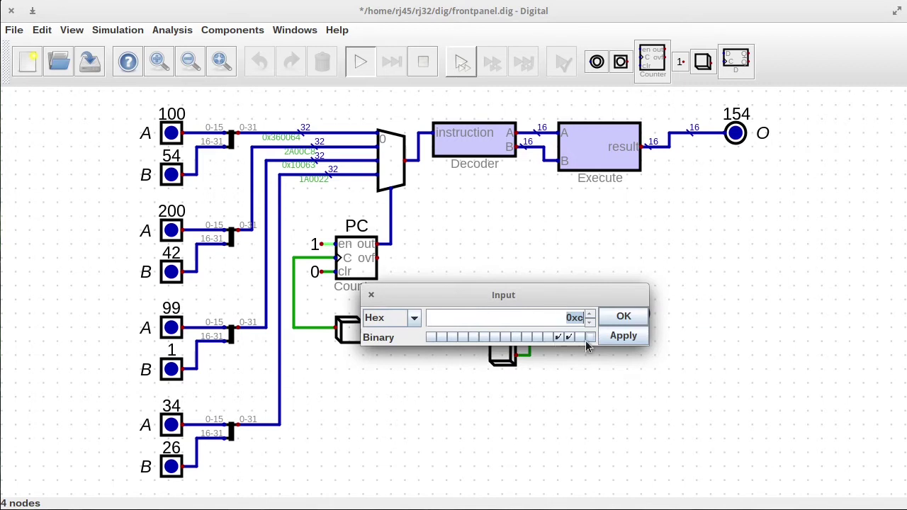
left_click(590, 337)
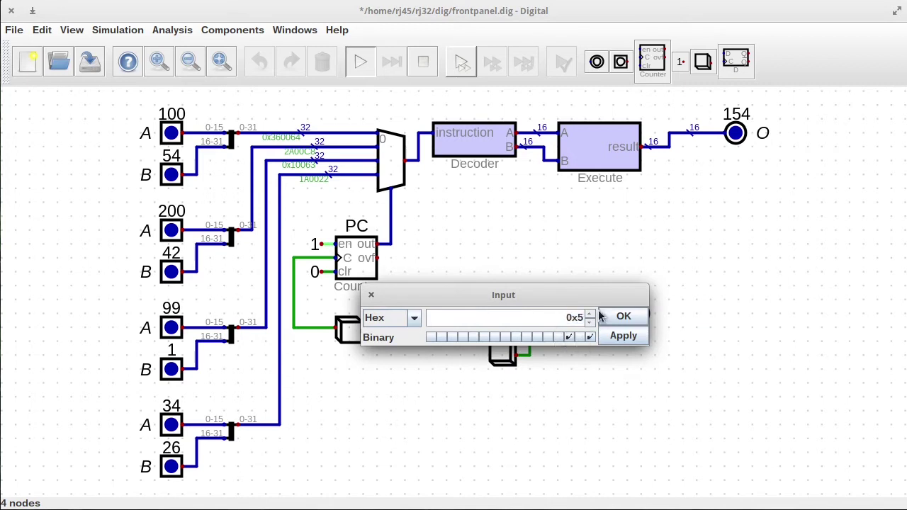
left_click(623, 316)
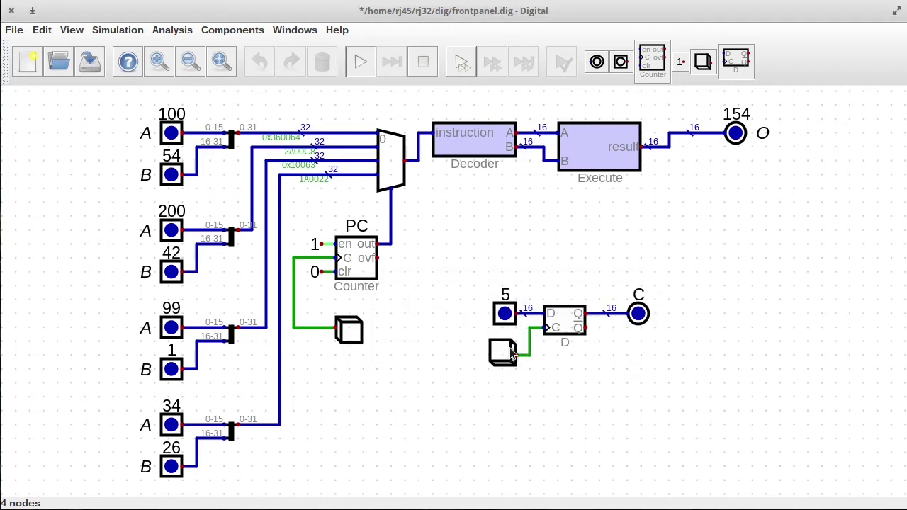
left_click(512, 352)
left_click(511, 352)
- Stop the simulation, delete the test flip-flop's clock, and move the input, flip-flop and output up-left
key("space")
left_click_drag(473, 333, 542, 379)
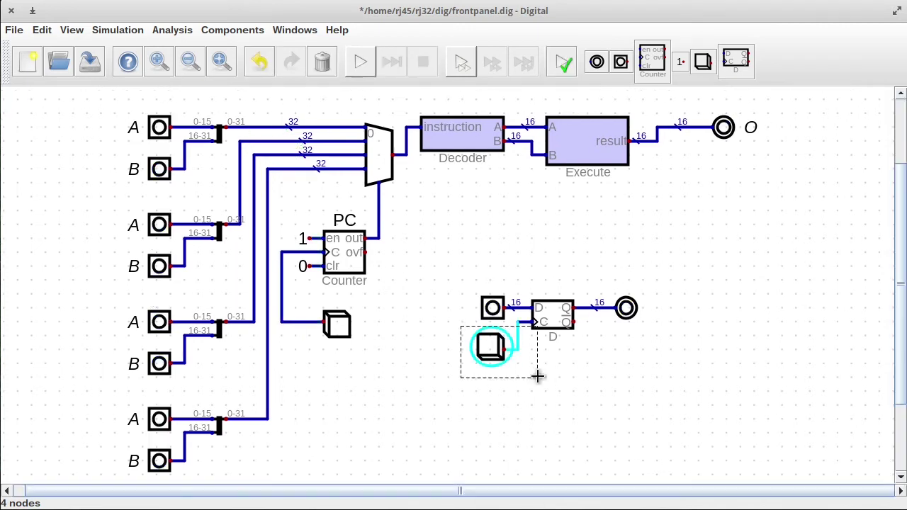
key("Delete")
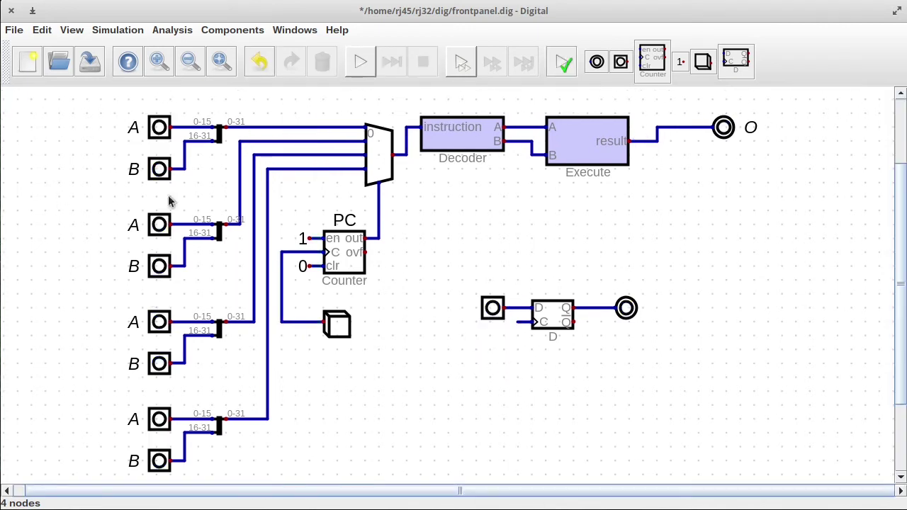
left_click_drag(464, 259, 683, 371)
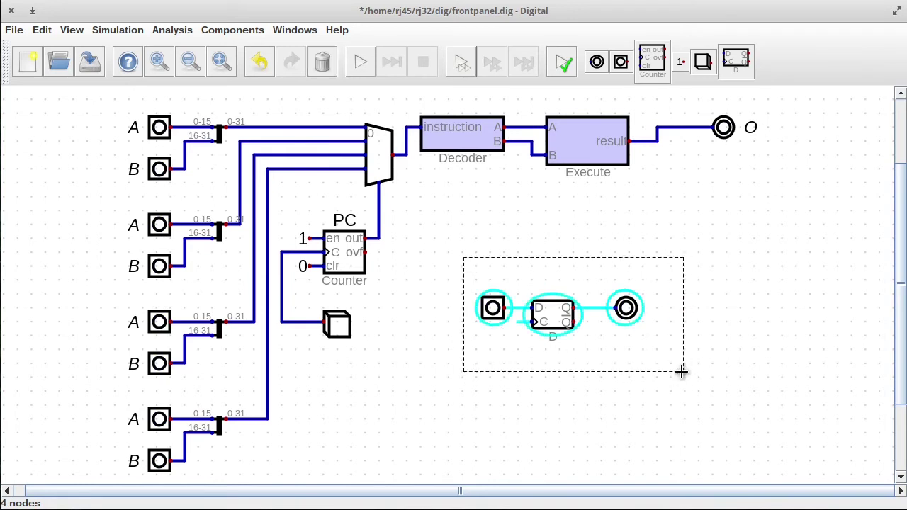
mouse_move(560, 333)
left_mouse_down()
mouse_move(536, 272)
mouse_move(509, 279)
left_mouse_up()
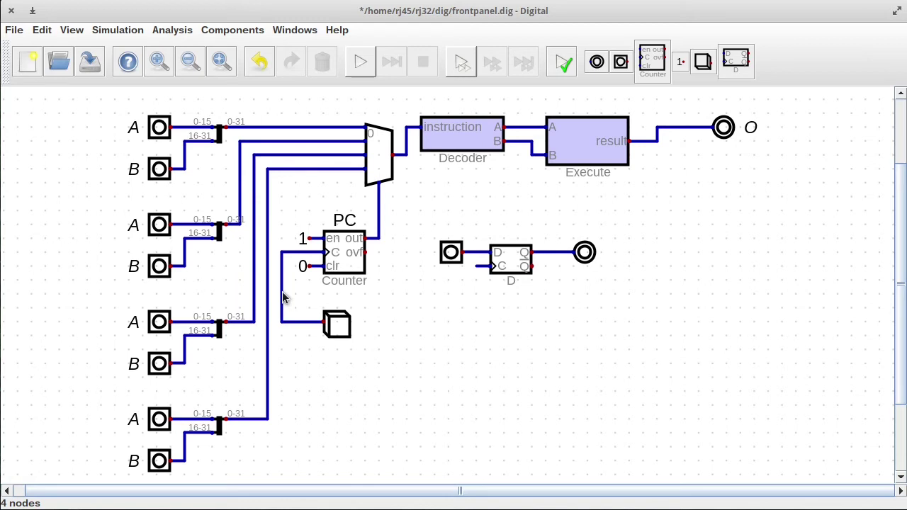
- Connect the counter's clock line to the flip-flop's clock input and briefly test-run the simulation
left_click(282, 293)
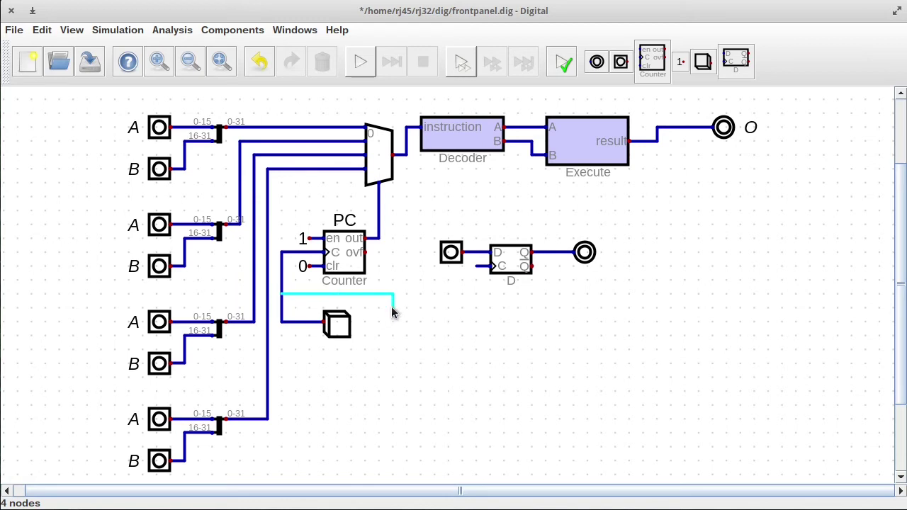
left_click(473, 267)
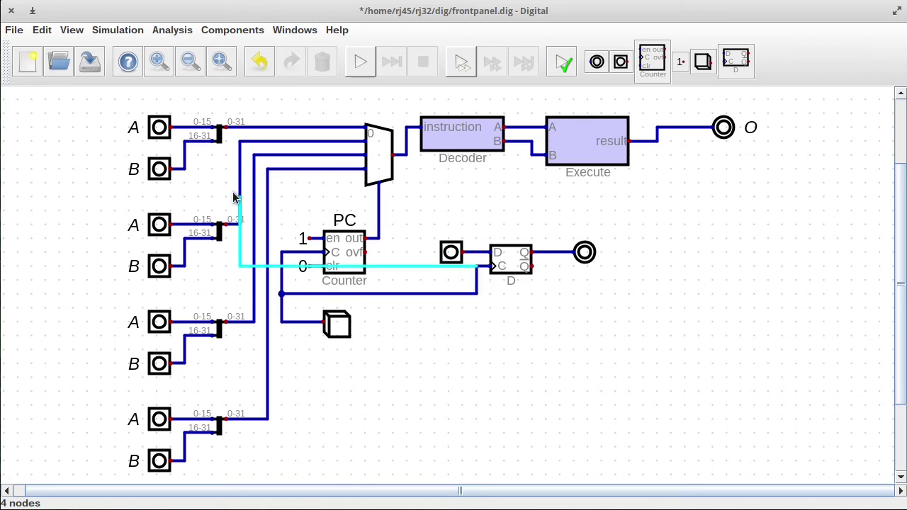
key("Escape")
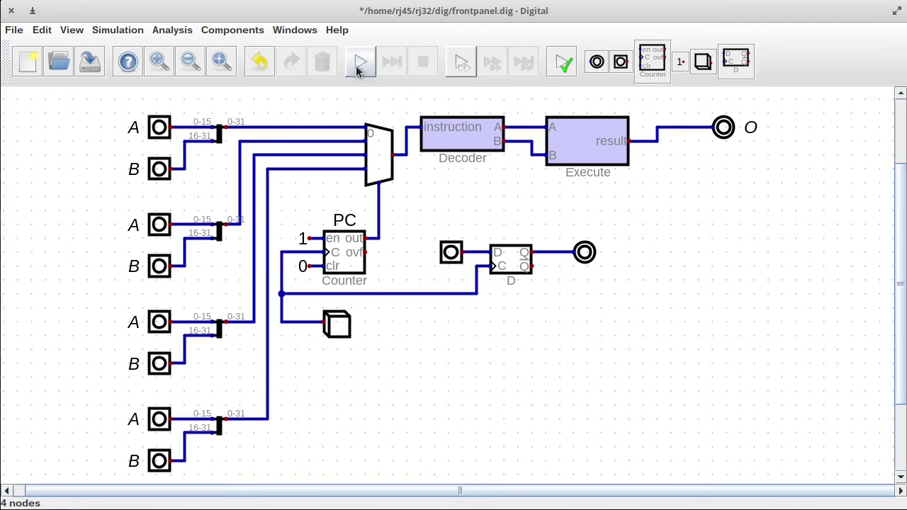
left_click(359, 63)
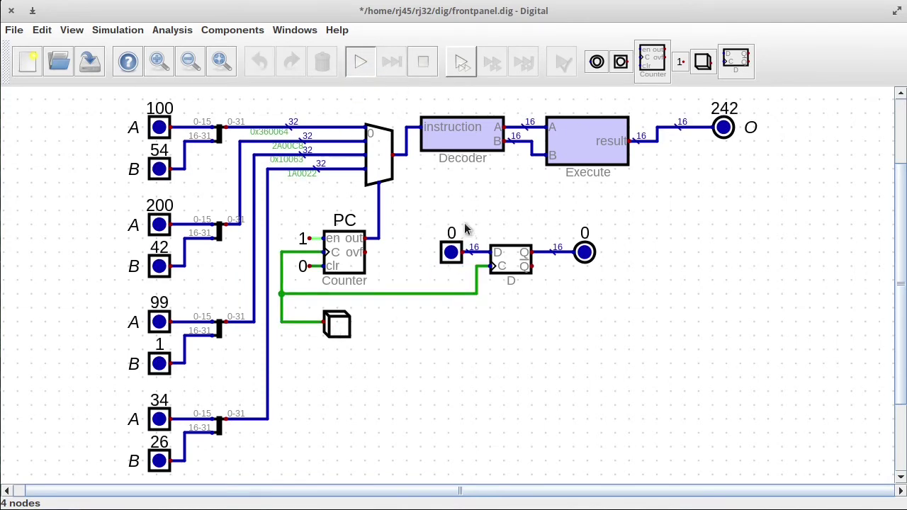
left_click(423, 62)
- Delete the test input, result-to-O wire and old output, and move the flip-flop below output O
left_click(451, 252)
key("Delete")
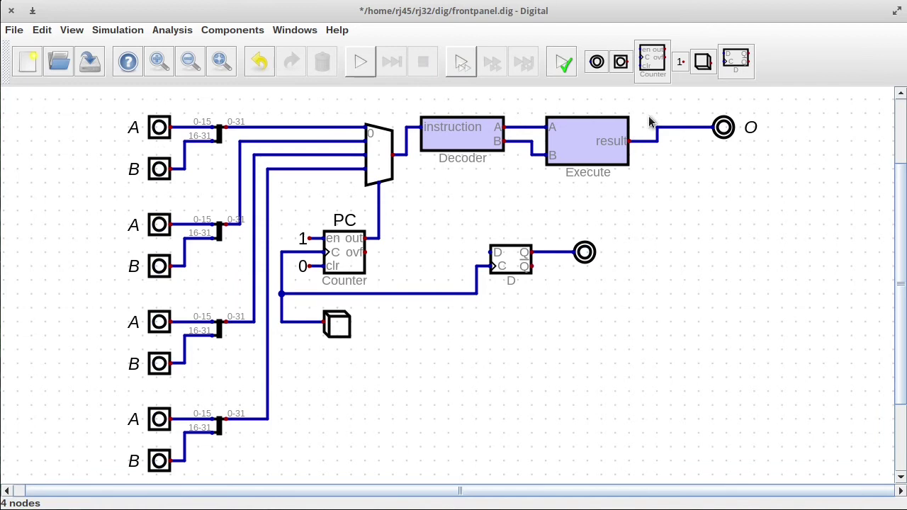
left_click_drag(649, 118, 679, 157)
key("Delete")
left_click_drag(537, 223, 624, 284)
key("Delete")
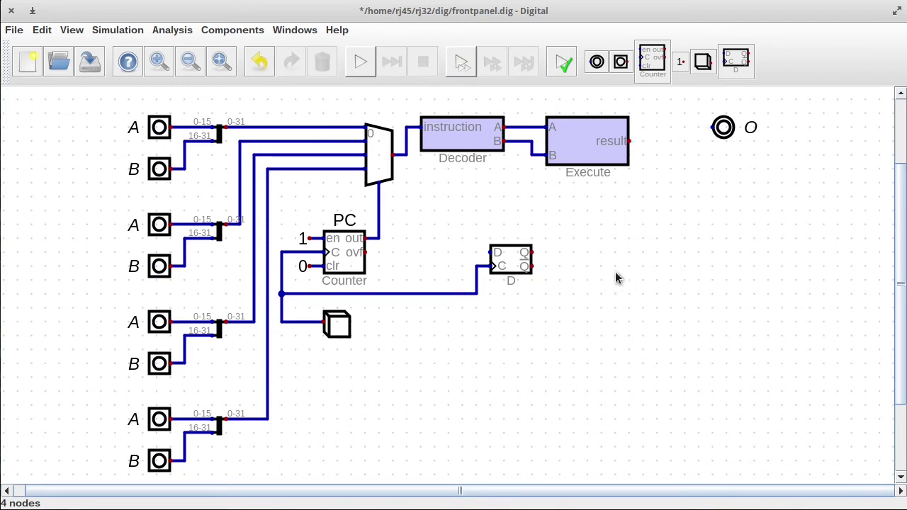
left_click_drag(478, 226, 588, 290)
left_click_drag(511, 262, 664, 287)
left_click(641, 128)
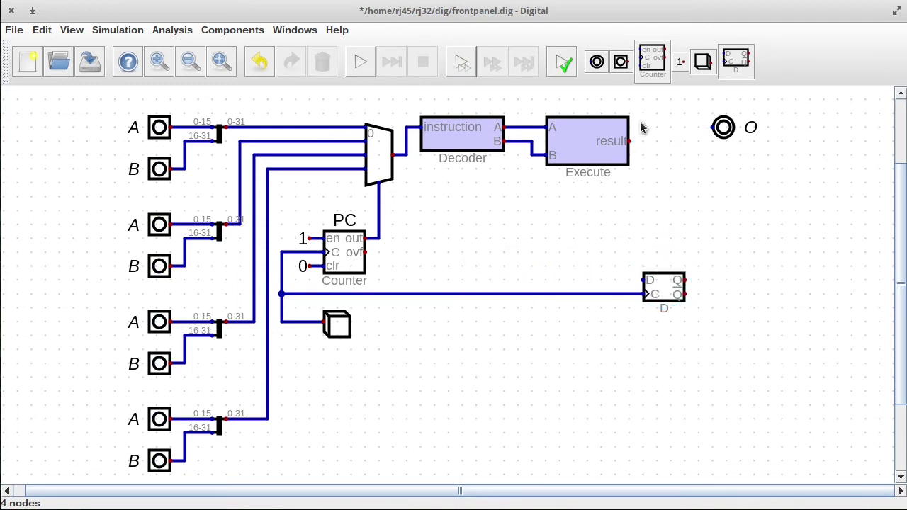
- Wire Execute's result to the flip-flop's D and Q to output O, then start the simulation
left_click(628, 141)
left_click(644, 266)
left_click(616, 266)
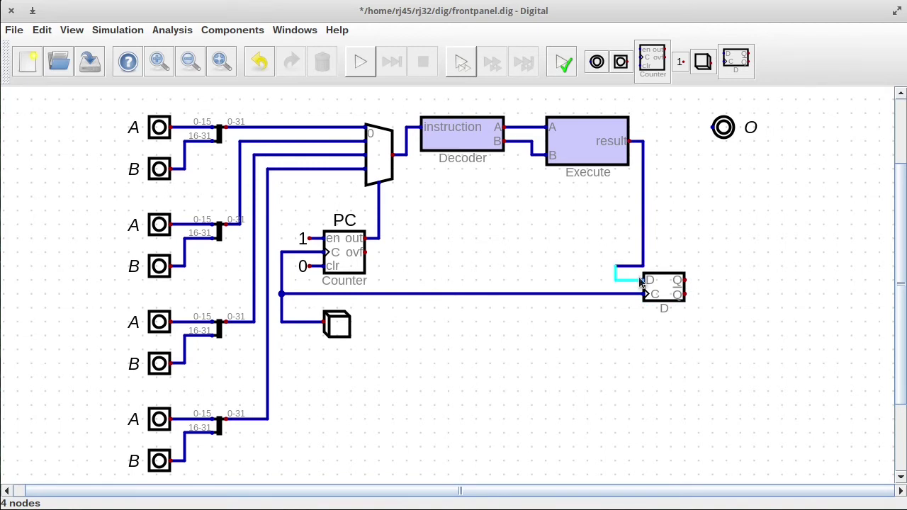
left_click(642, 280)
left_click(686, 280)
left_click(714, 127)
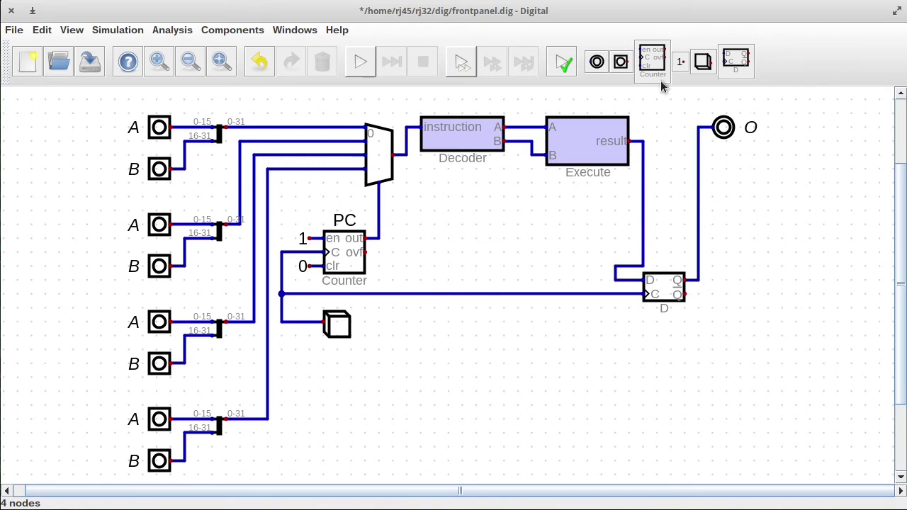
left_click(363, 62)
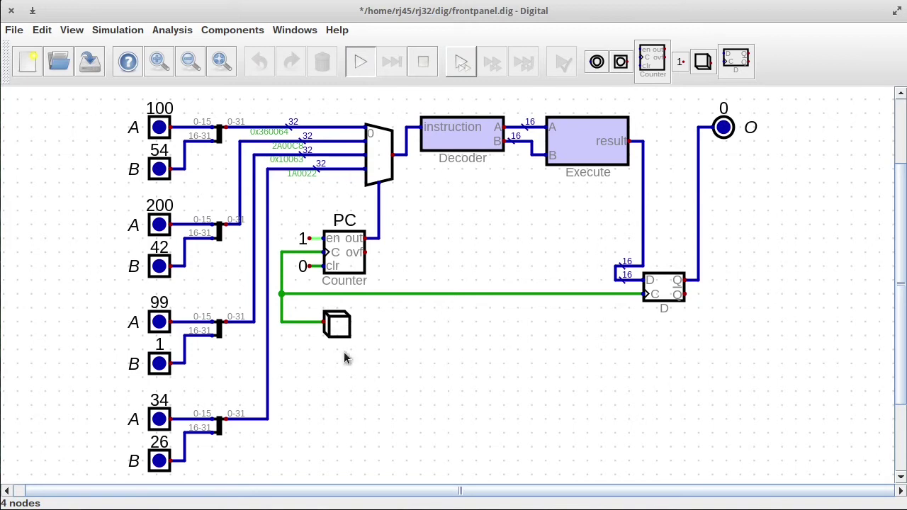
- Pulse the push-button clock repeatedly so O shows 154, 242, 100, 60, then 154 again
left_click(336, 326)
left_click(337, 327)
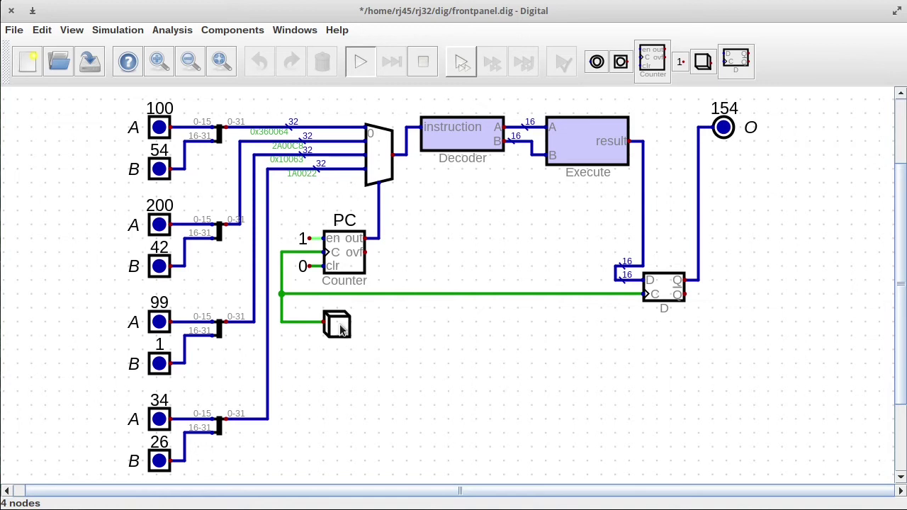
left_click(340, 330)
left_click(340, 329)
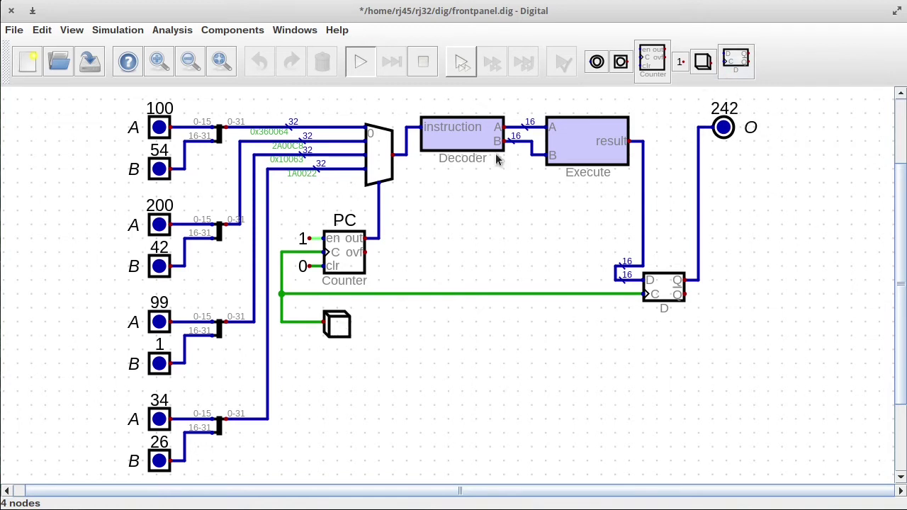
left_click(337, 325)
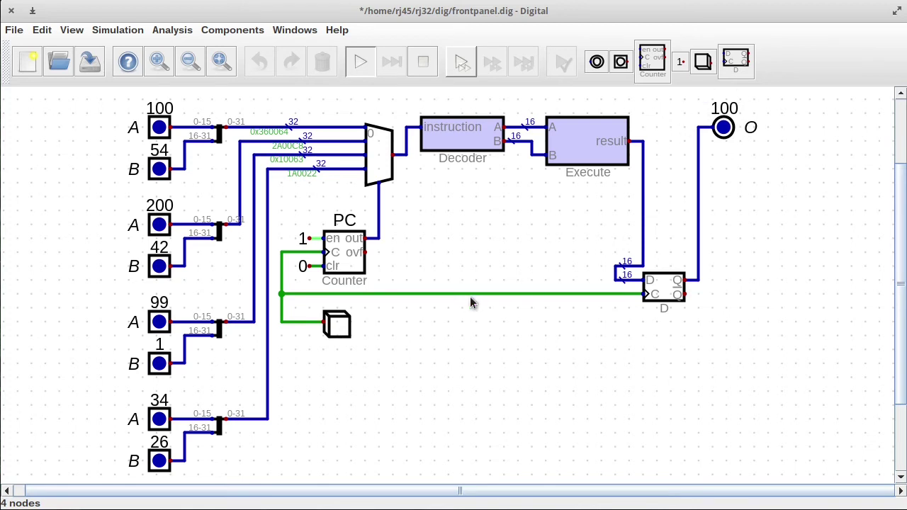
left_click(335, 325)
left_click(336, 324)
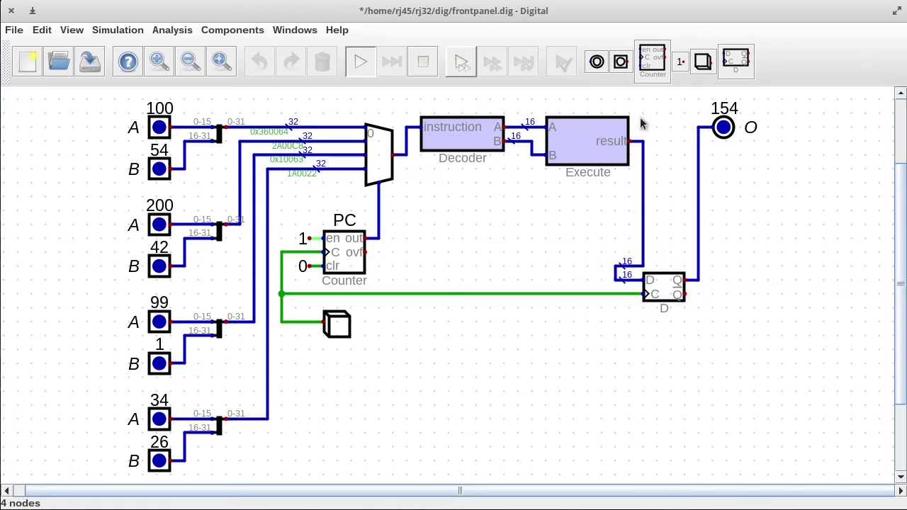
- Remove the splitter, leftover result wire and Q-to-O wire, then place output O beside Q
left_click(424, 61)
left_click_drag(608, 228, 637, 311)
key("Delete")
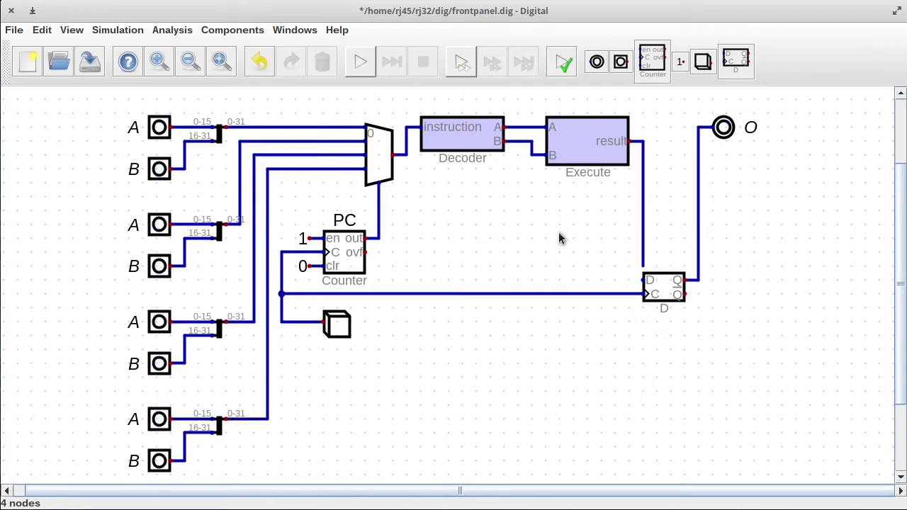
left_click_drag(659, 265, 636, 128)
key("Delete")
left_click_drag(695, 126, 748, 220)
key("Delete")
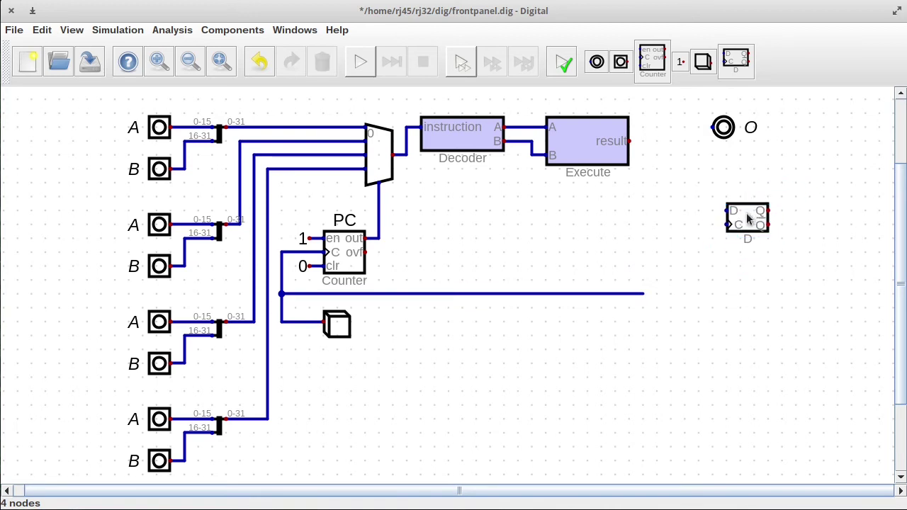
left_click_drag(711, 135, 794, 218)
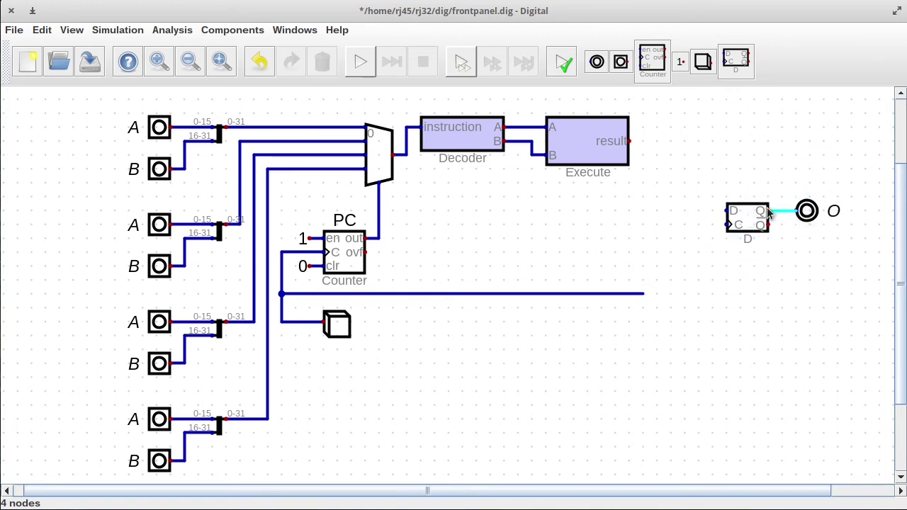
left_click_drag(689, 166, 879, 265)
left_click_drag(794, 216, 806, 144)
- Copy the flip-flop and output pair three times to stack four registers vertically
left_click_drag(713, 111, 865, 196)
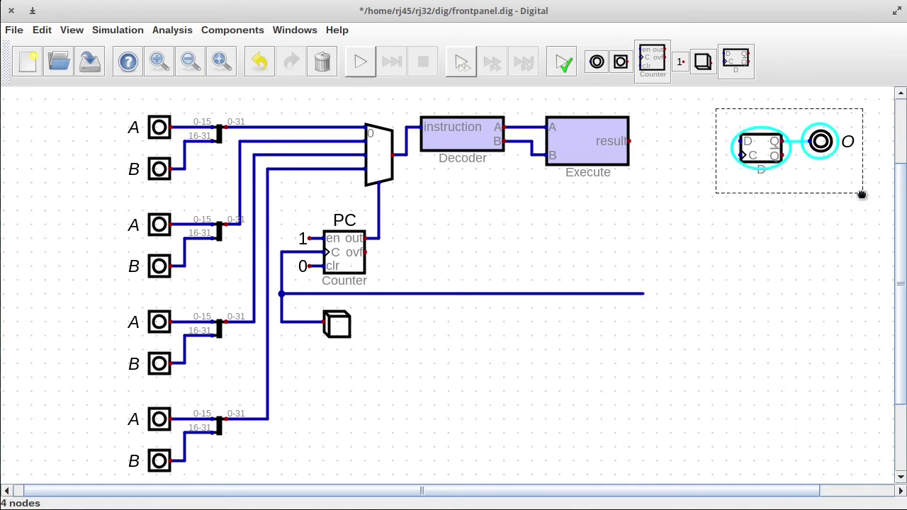
key("ctrl+c")
key("ctrl+v")
left_click(833, 260)
key("ctrl+v")
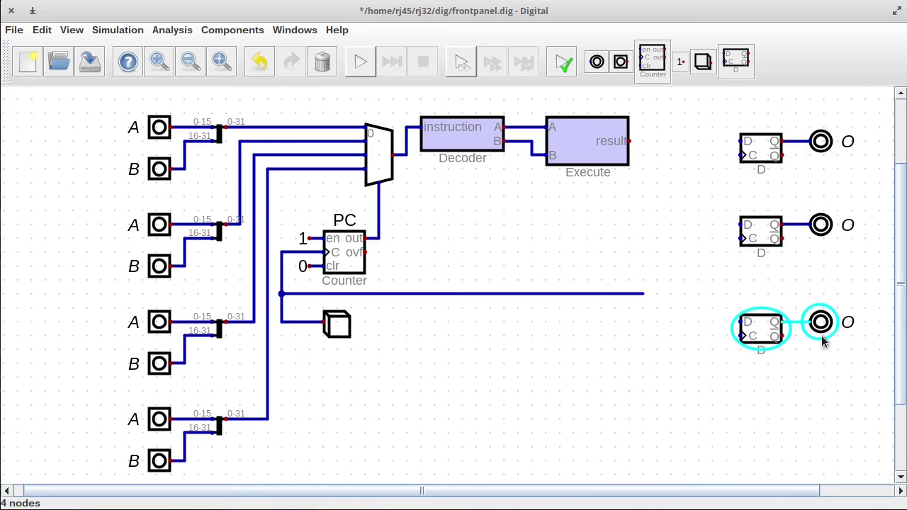
left_click(833, 369)
key("ctrl+v")
left_click(832, 467)
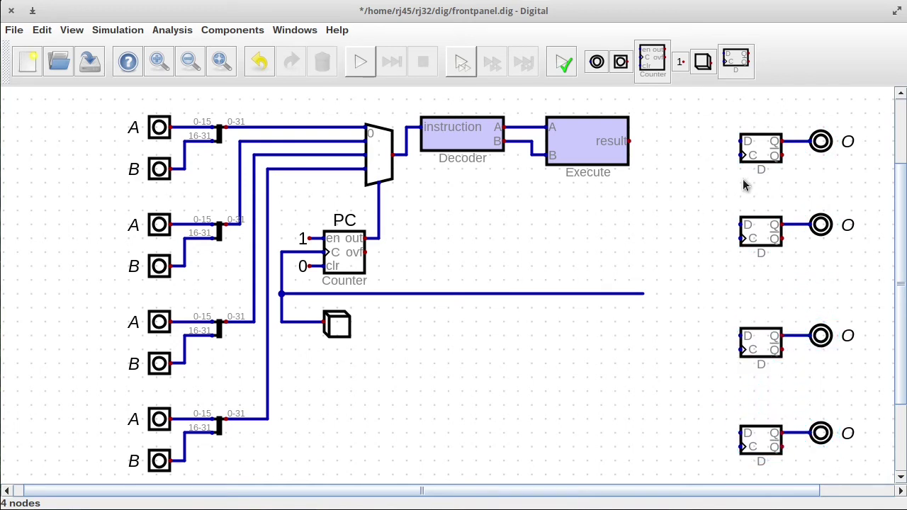
- Wire the clock inputs of all four flip-flops together on one vertical line
left_click(741, 156)
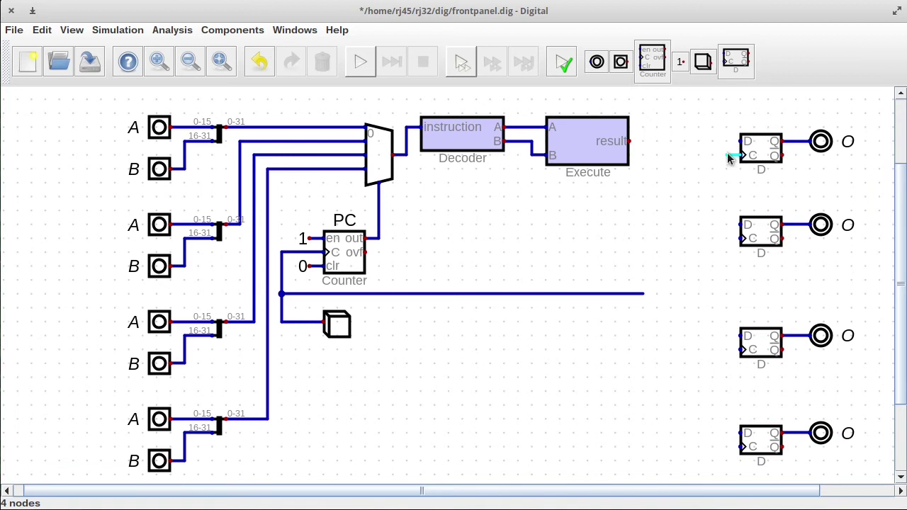
left_click(737, 447)
left_click(738, 350)
left_click(737, 239)
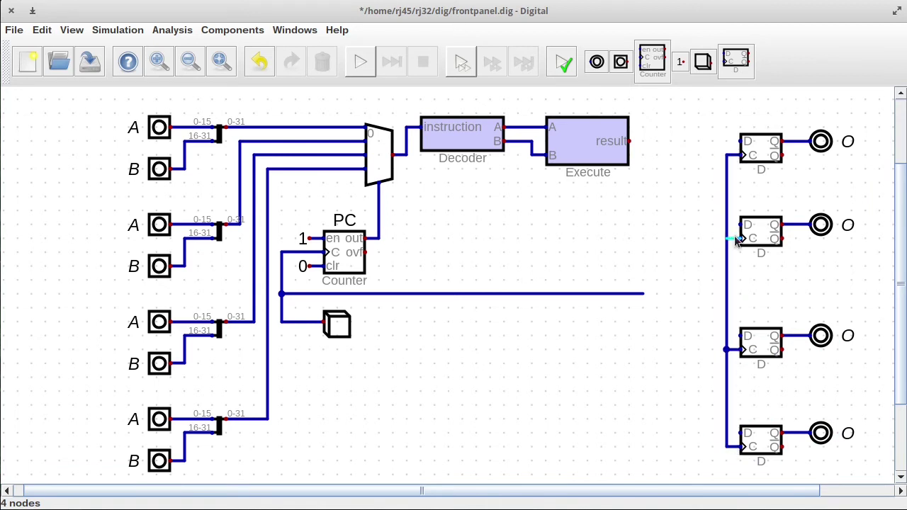
left_click(727, 238)
- Replace the old horizontal clock wire with one from the junction along the bottom to the flip-flops
left_click_drag(665, 307, 282, 286)
key("Delete")
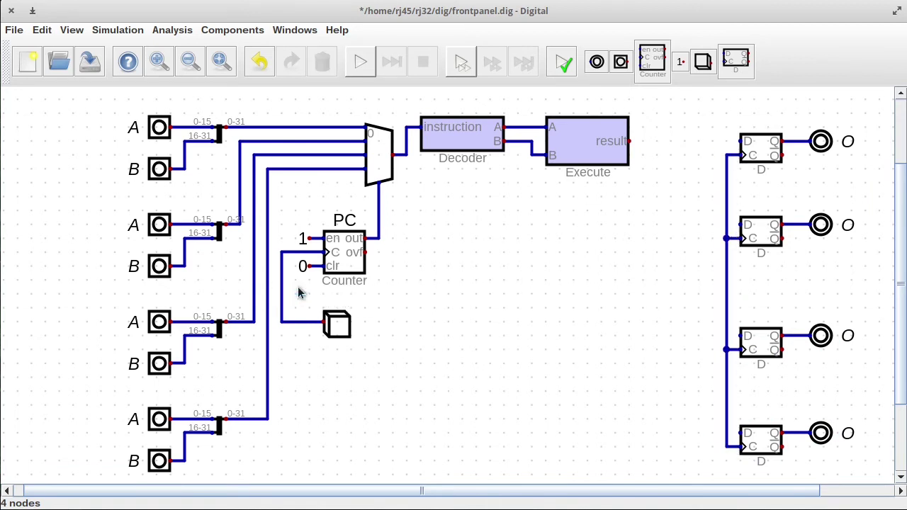
left_click(282, 322)
left_click(282, 474)
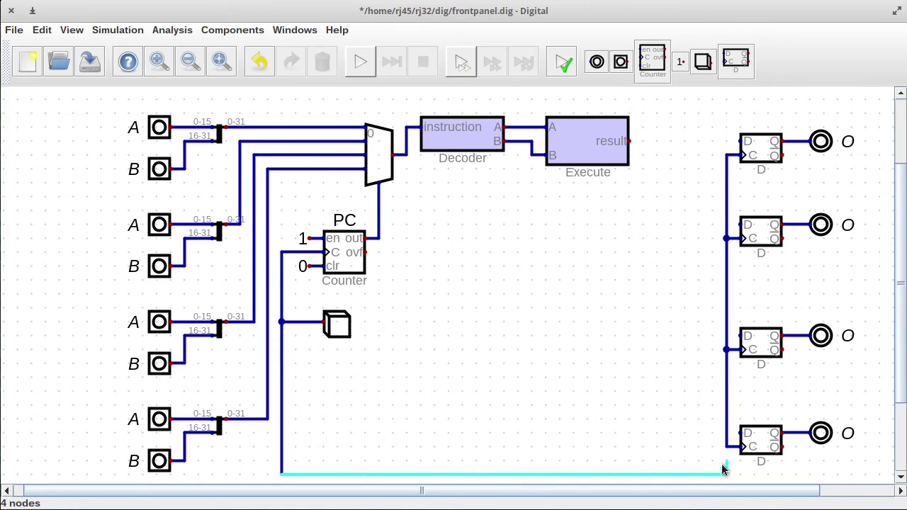
left_click(727, 474)
- Place a demultiplexer from Plexers and set it to 16 data bits and 2 selector bits
left_click(233, 30)
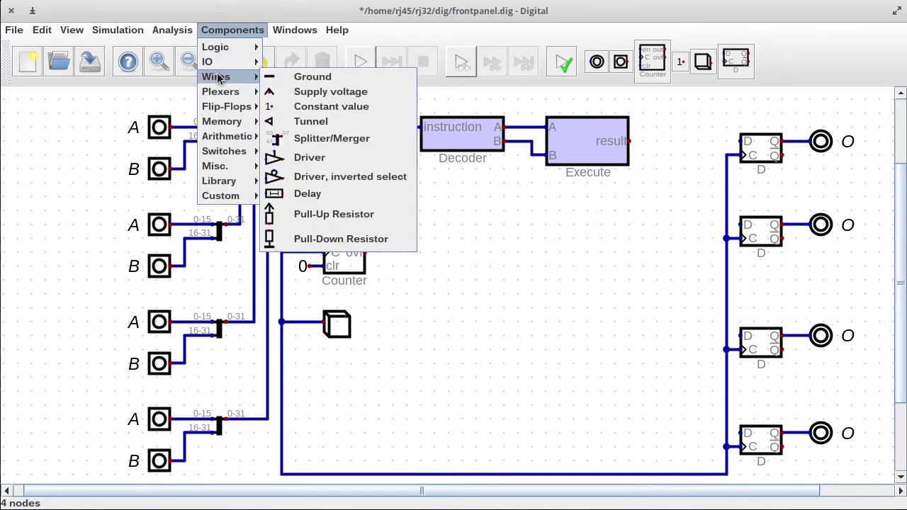
mouse_move(216, 92)
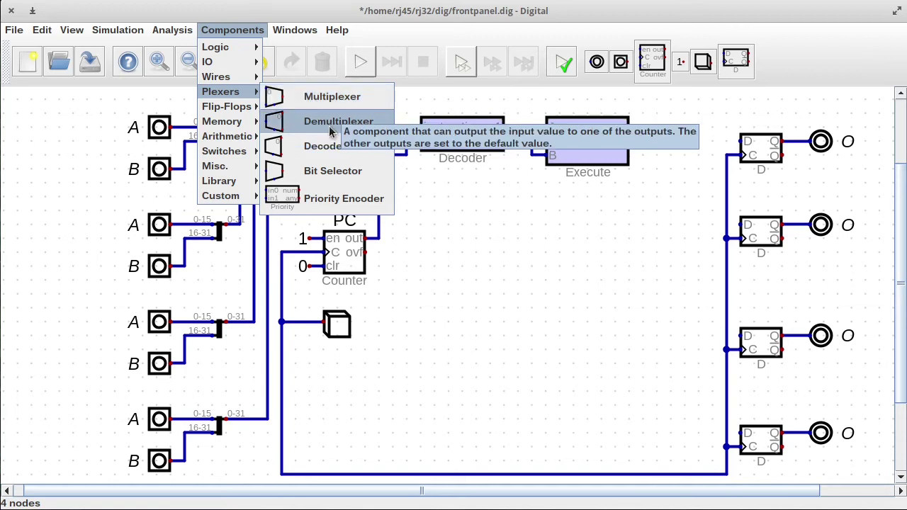
left_click(325, 125)
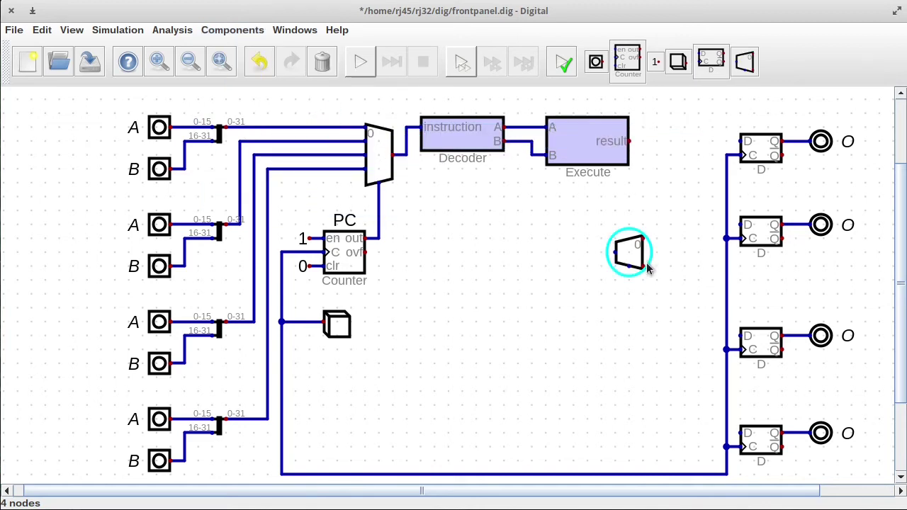
left_click(679, 278)
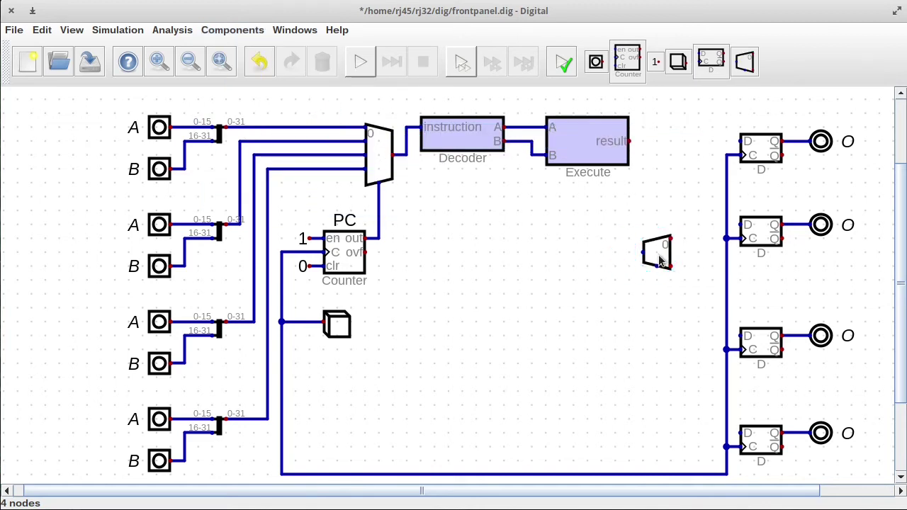
right_click(674, 253)
type("16")
key("Tab")
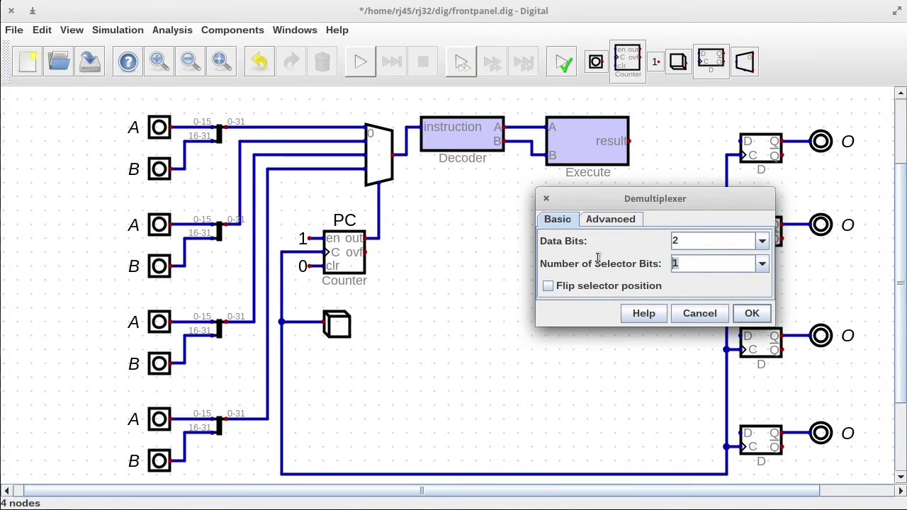
type("2")
left_click(752, 313)
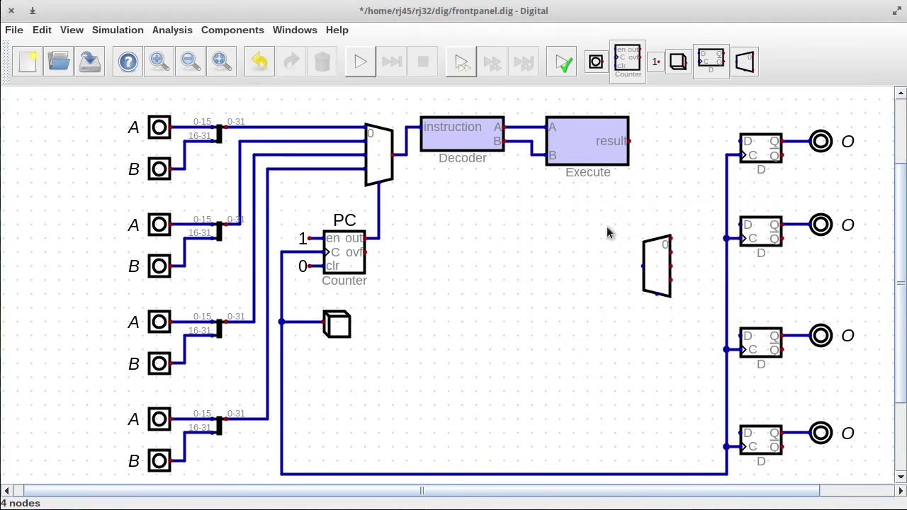
- Flip the demultiplexer's selector to the top and move it up beside the flip-flops
right_click(649, 261)
left_click(560, 289)
left_click(744, 321)
left_click_drag(659, 278, 655, 142)
right_click(654, 141)
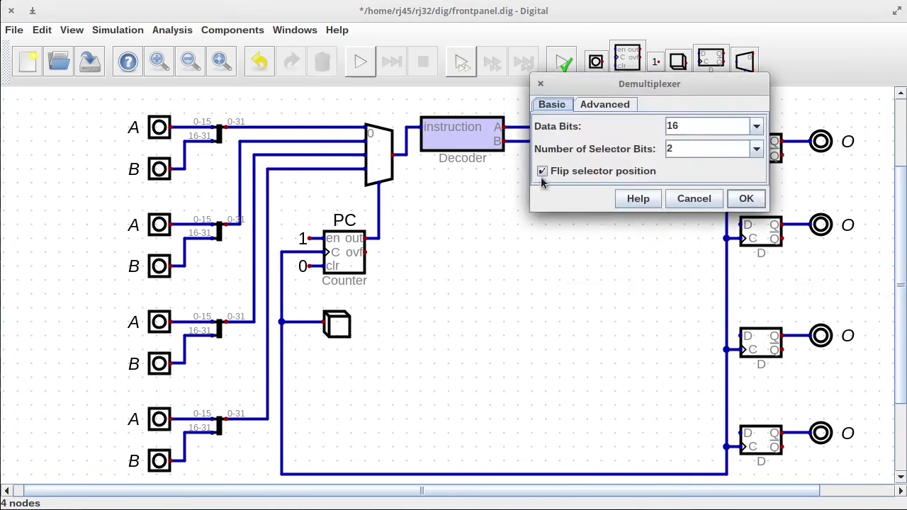
left_click(542, 177)
key("Return")
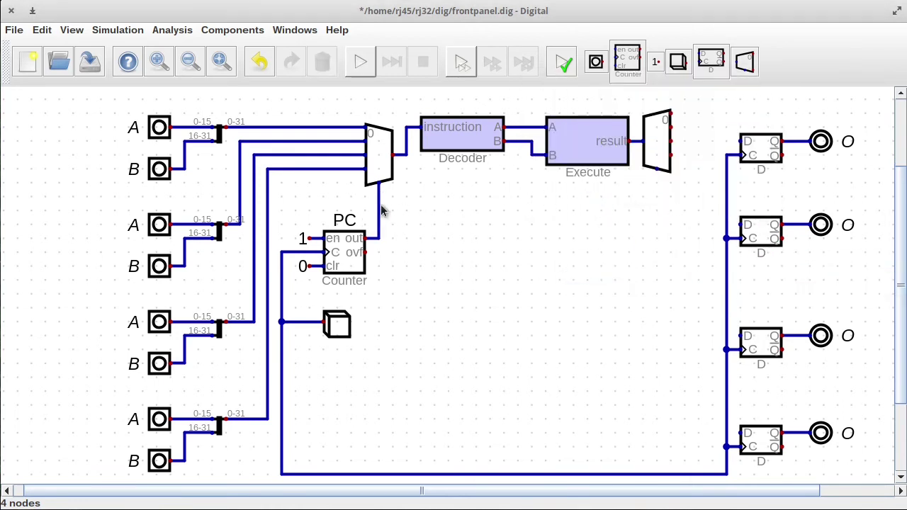
- Wire the PC output to the demultiplexer's select and its four outputs to the flip-flops' D inputs
left_click(379, 238)
left_click(658, 173)
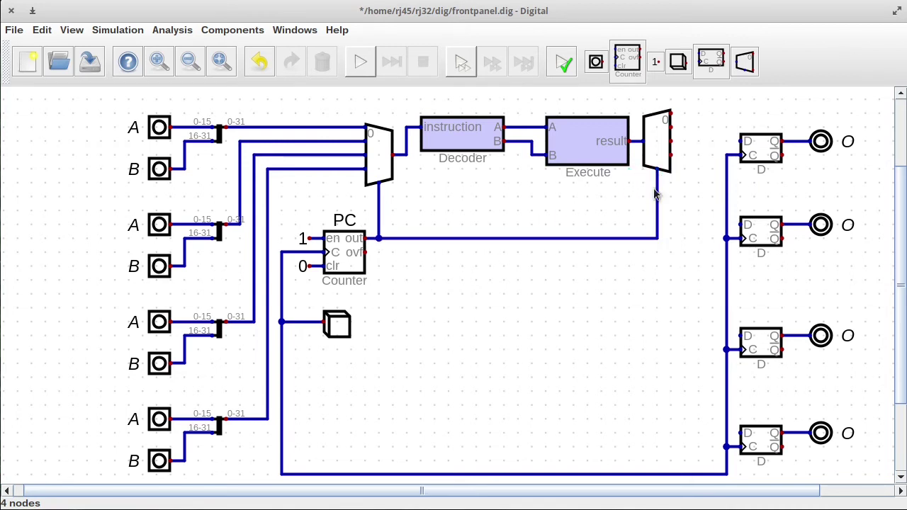
left_click(671, 155)
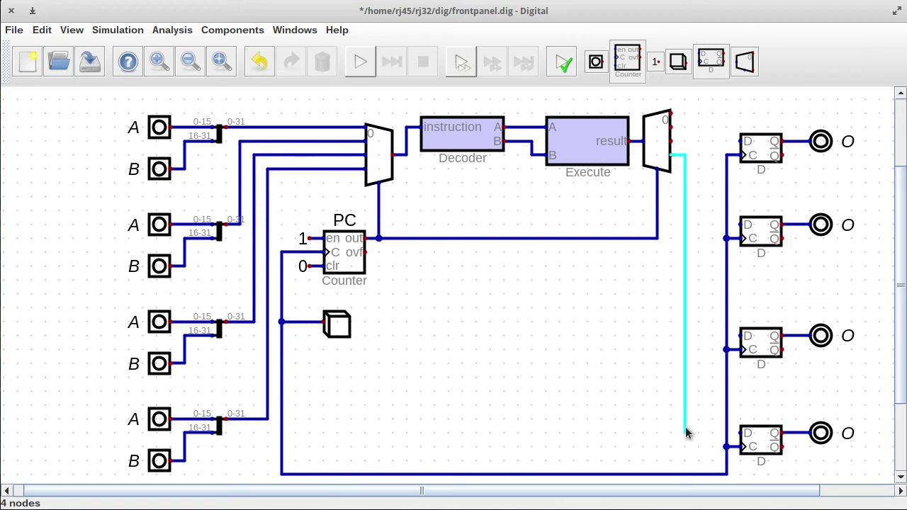
left_click(740, 433)
left_click(671, 141)
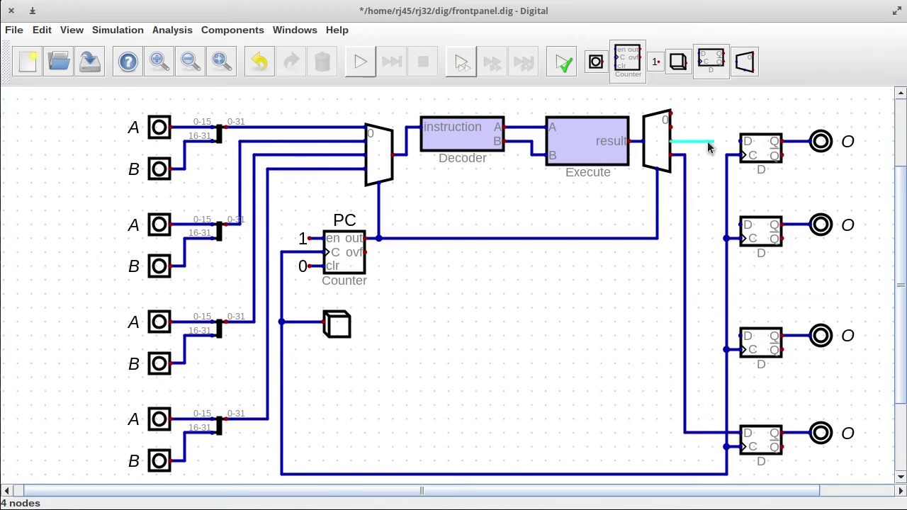
left_click(699, 336)
left_click(670, 127)
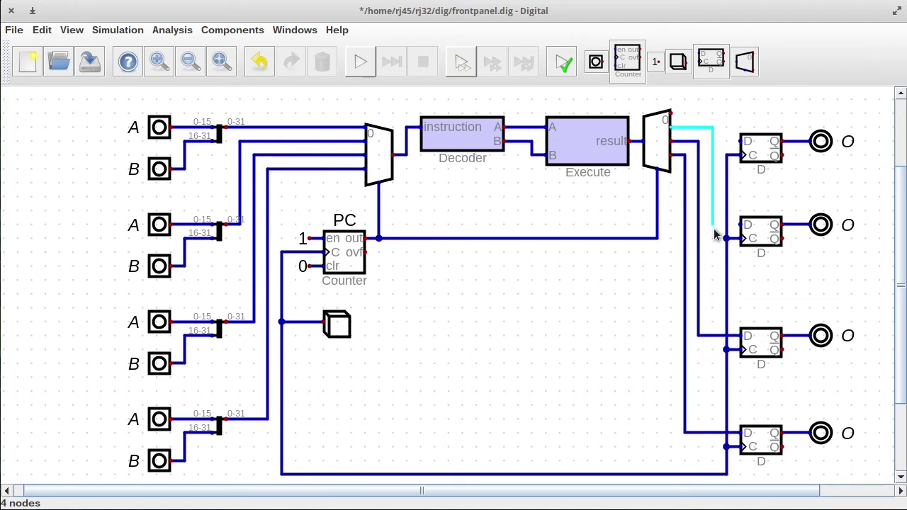
left_click(740, 225)
left_click(670, 113)
left_click(737, 142)
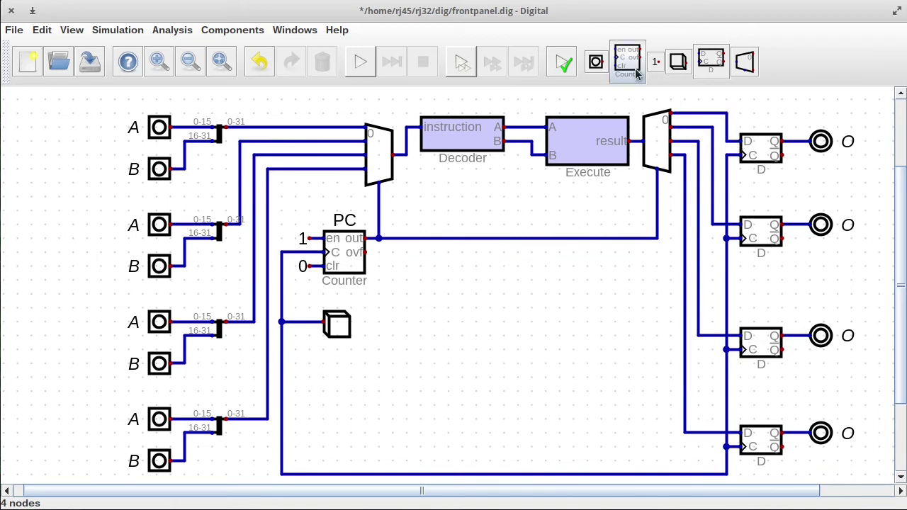
- Run the circuit and tick the clock ten times, each register briefly showing 154, 242, 100, 60
left_click(360, 61)
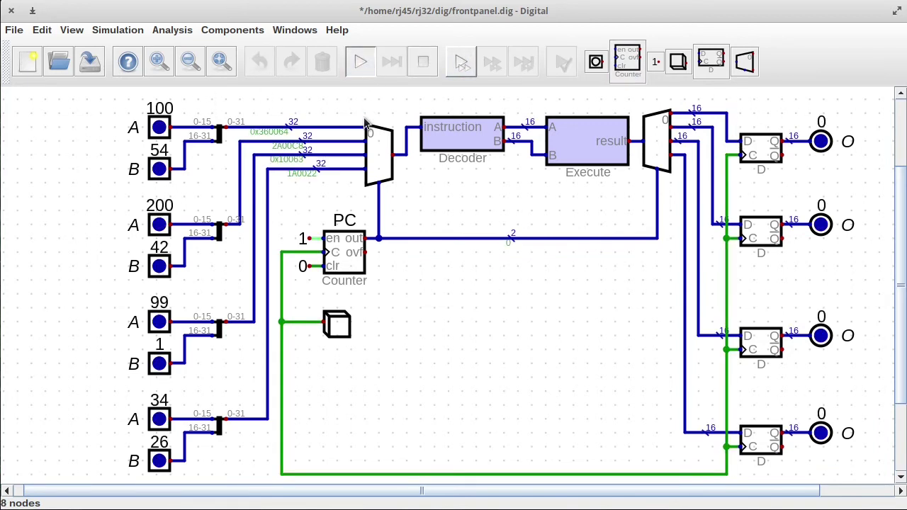
left_click(337, 330)
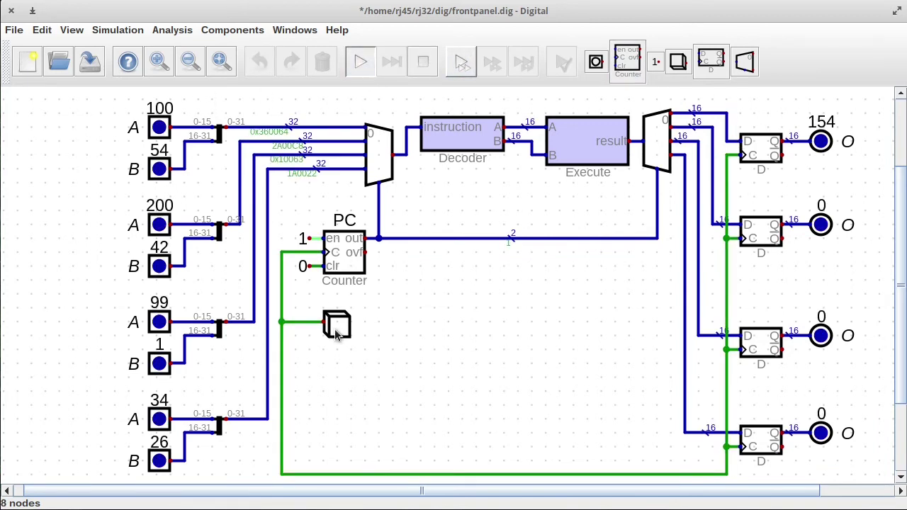
left_click(337, 330)
left_click(336, 330)
left_click(336, 331)
left_click(337, 330)
left_click(337, 330)
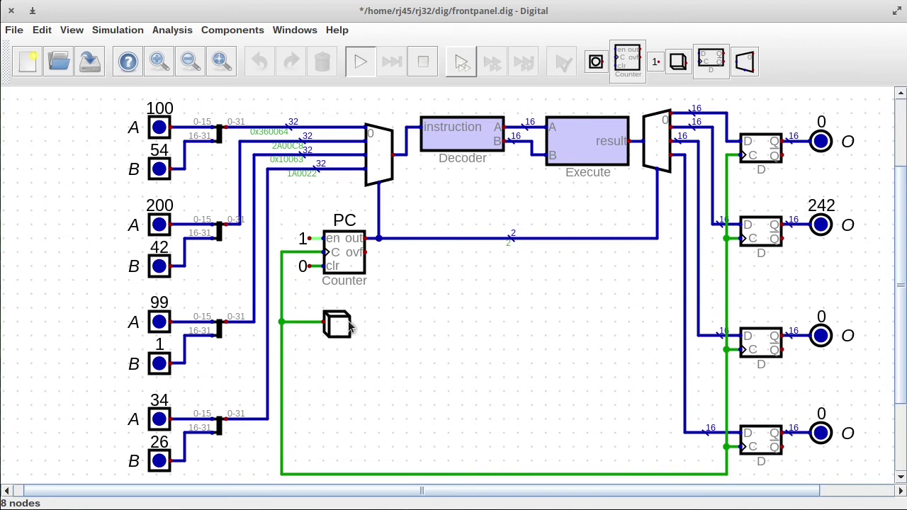
left_click(342, 327)
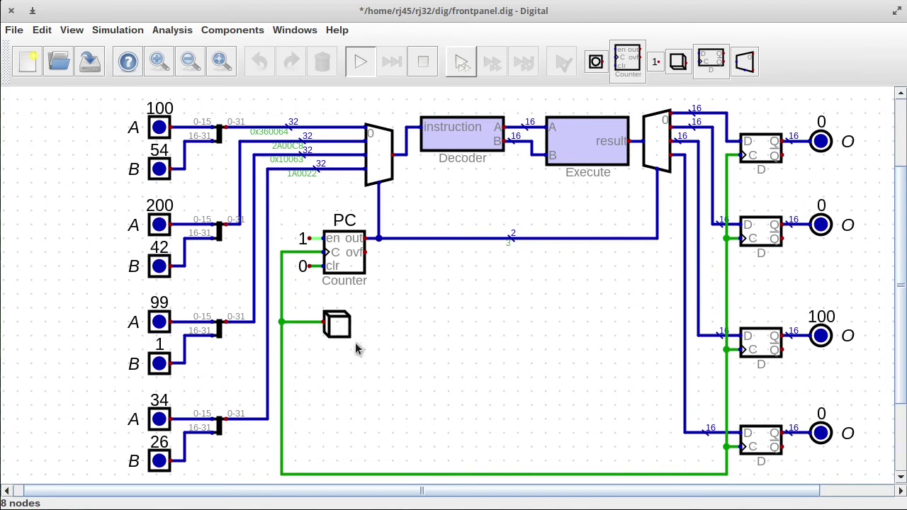
left_click(340, 331)
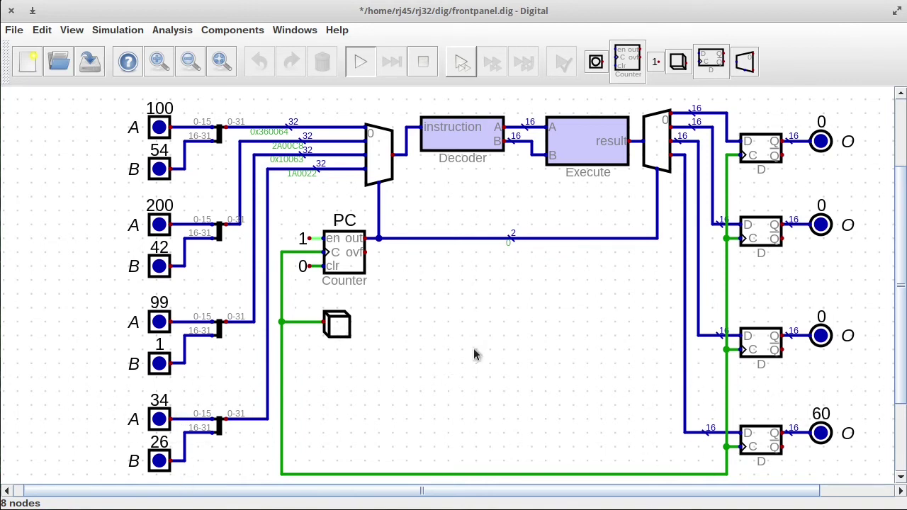
left_click(336, 325)
left_click(336, 324)
- Place a second demultiplexer with 2 selector bits and wire its selector to the PC line
left_click(242, 34)
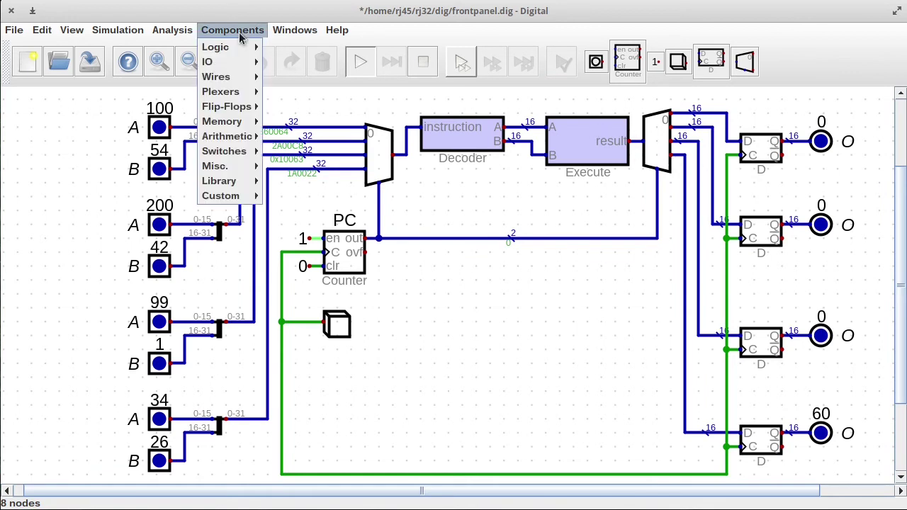
mouse_move(233, 99)
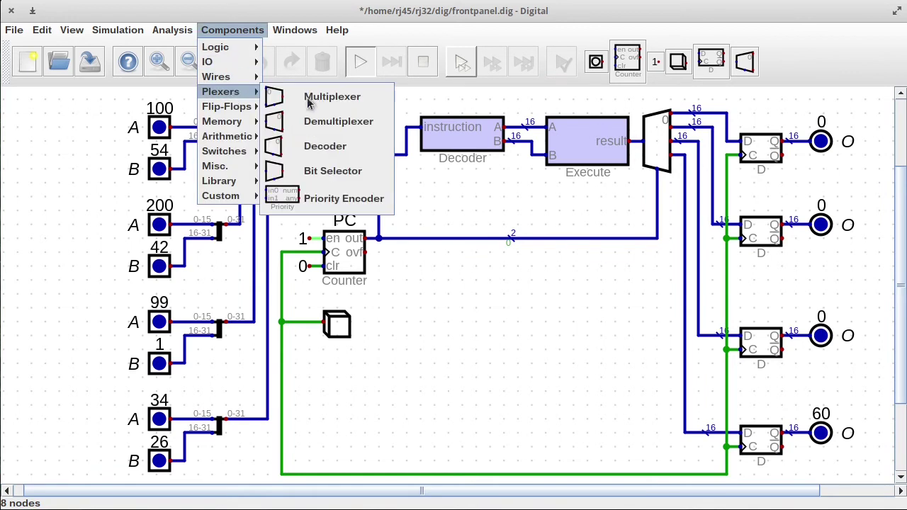
left_click(319, 133)
left_click(652, 316)
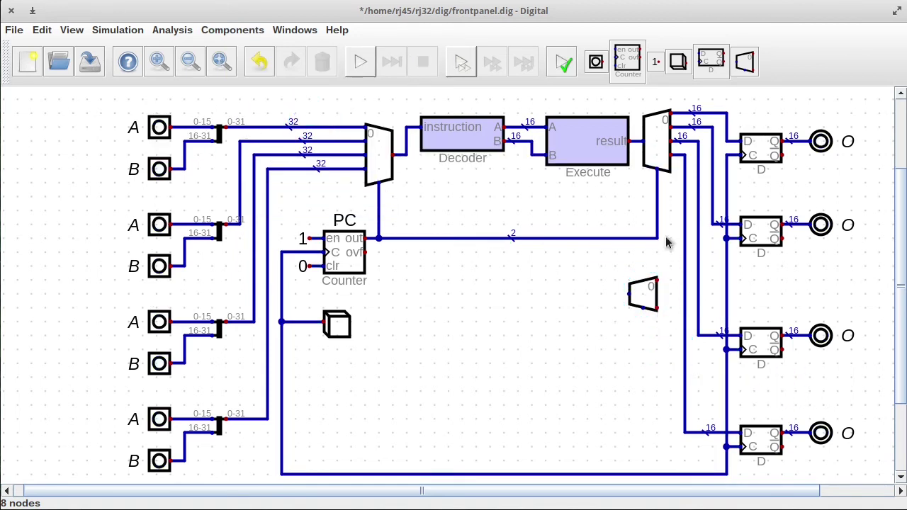
right_click(645, 300)
double_click(673, 305)
type("2")
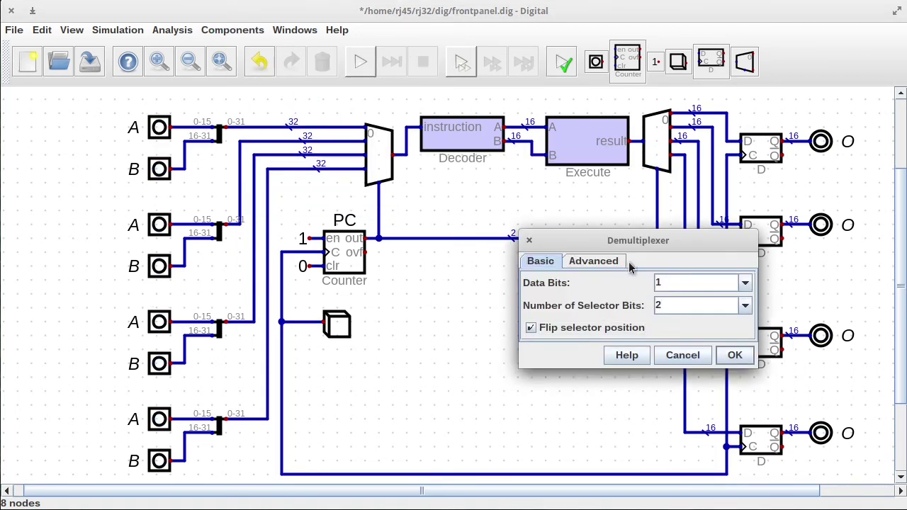
left_click(737, 358)
left_click_drag(643, 279, 643, 239)
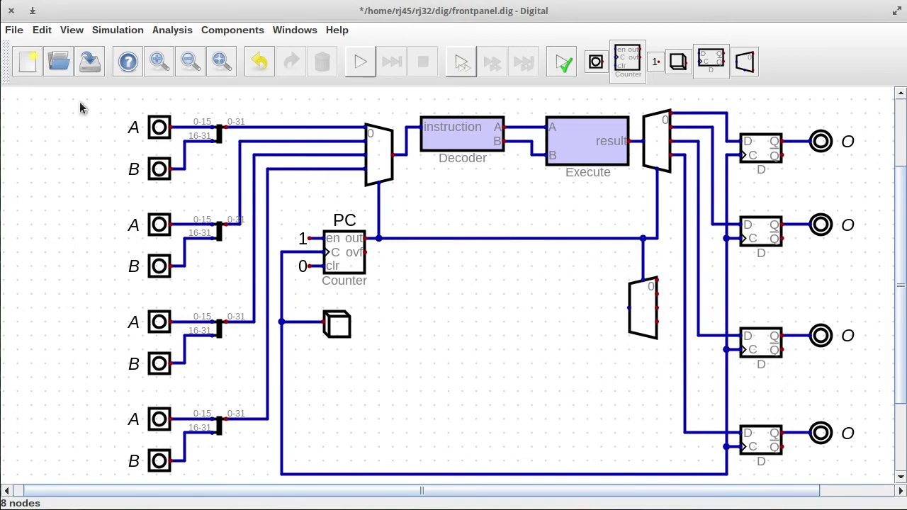
- Make room for the new demultiplexer, then connect the PC line to its select pin and the clock to its input
left_click_drag(81, 102, 716, 496)
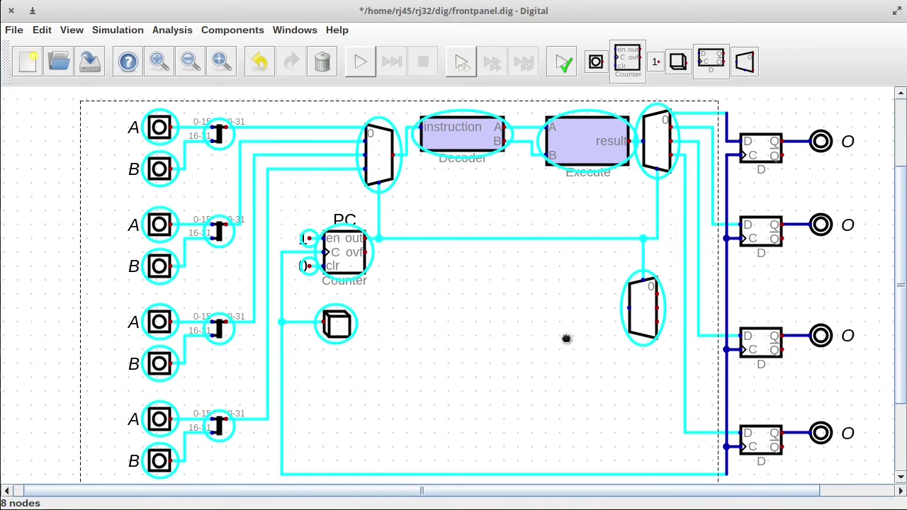
left_click_drag(567, 339, 408, 330)
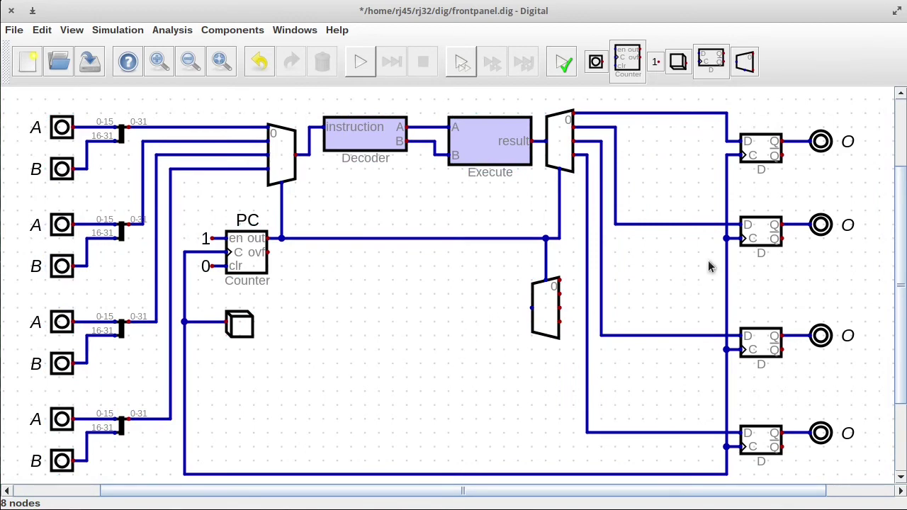
left_click_drag(546, 305, 659, 278)
mouse_move(546, 280)
left_mouse_down()
mouse_move(643, 280)
mouse_move(526, 265)
mouse_move(550, 268)
left_mouse_up()
left_click(551, 271)
left_click_drag(668, 294, 517, 258)
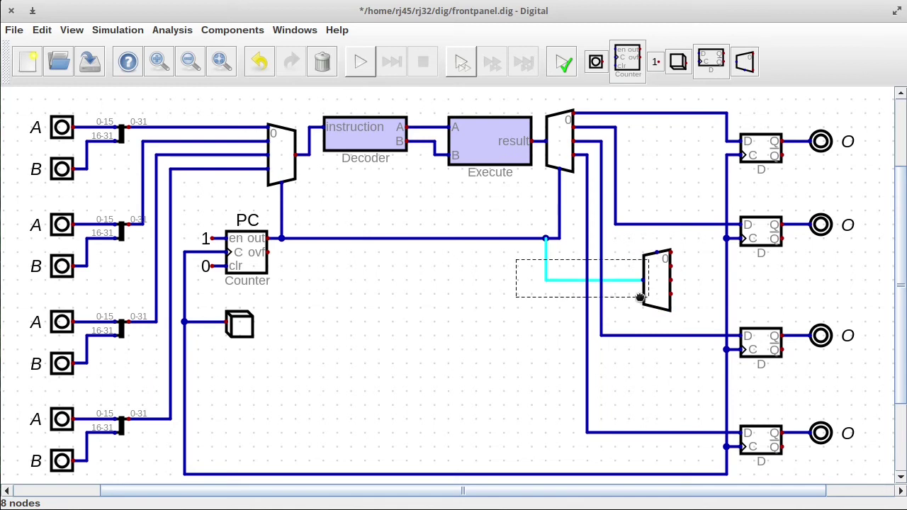
key("Delete")
left_click_drag(560, 239, 658, 252)
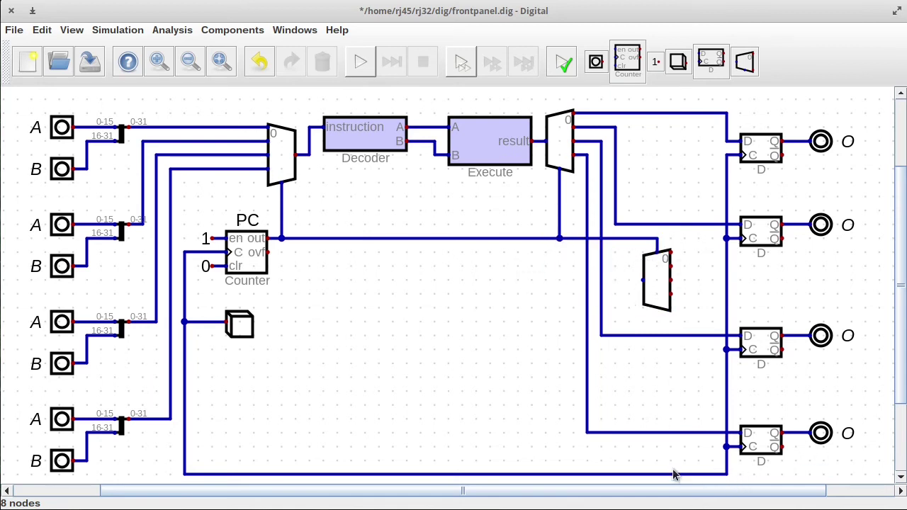
mouse_move(629, 474)
left_mouse_down()
mouse_move(624, 345)
mouse_move(634, 286)
mouse_move(644, 281)
left_mouse_up()
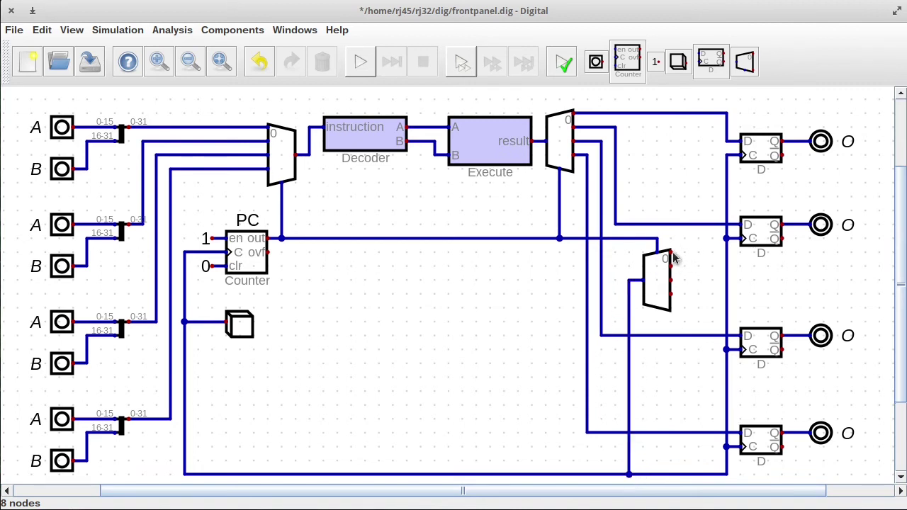
- Replace the shared clock wire with wires from each demultiplexer output to one flip-flop's C input
left_click_drag(718, 150, 737, 488)
key("Delete")
key("Delete")
left_click(671, 252)
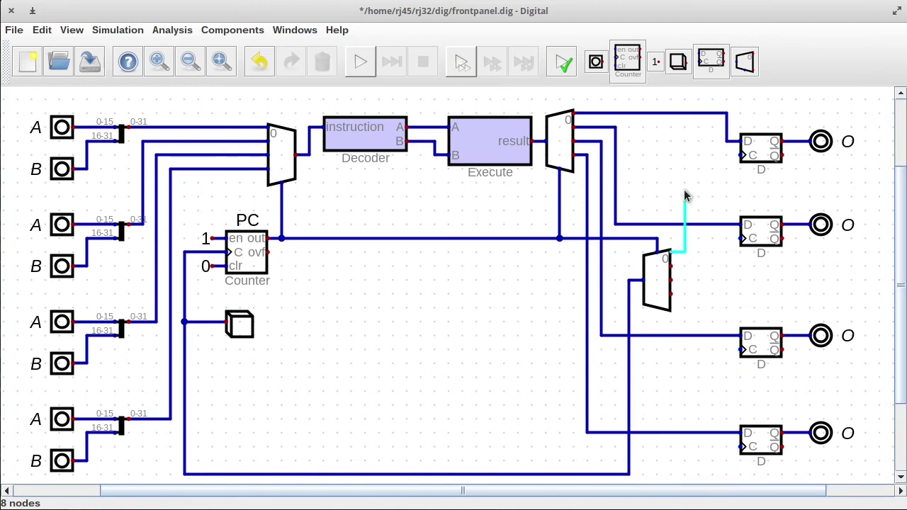
left_click(740, 154)
left_click(670, 266)
left_click(740, 238)
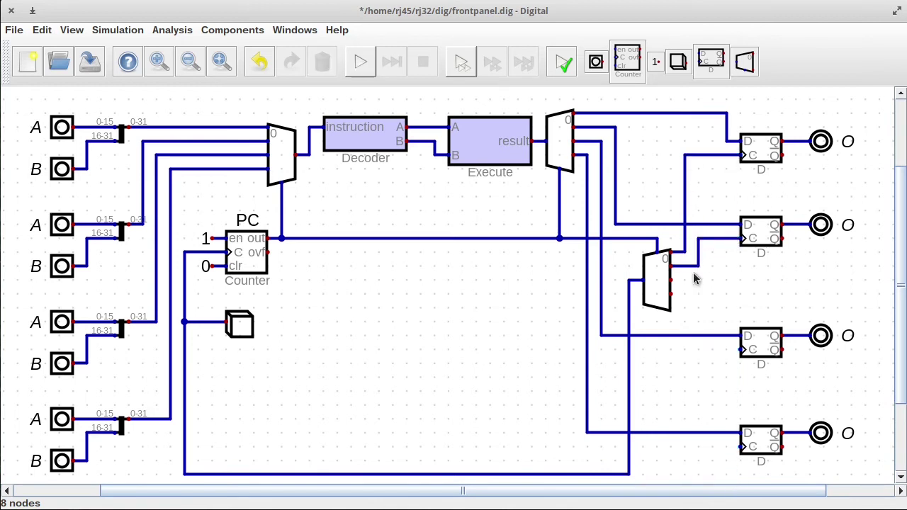
left_click(671, 293)
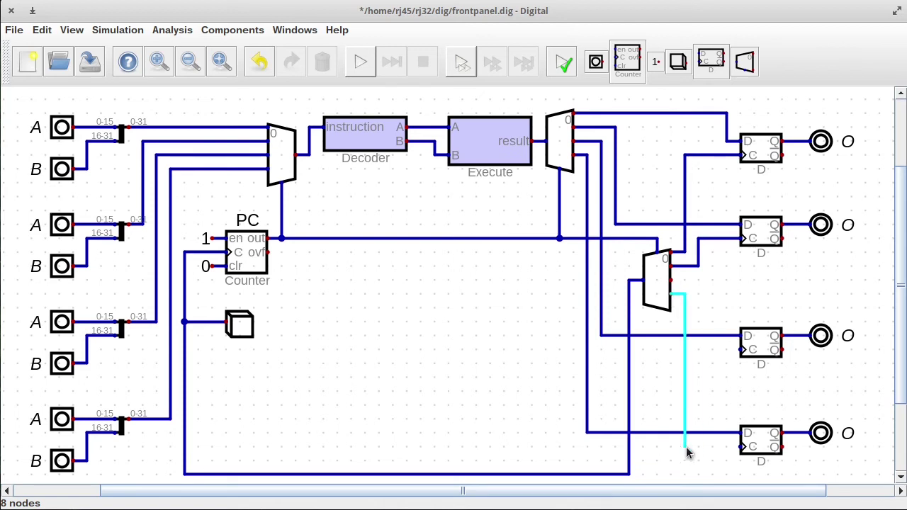
left_click(685, 447)
left_click(740, 446)
left_click(671, 280)
left_click(699, 350)
left_click(740, 350)
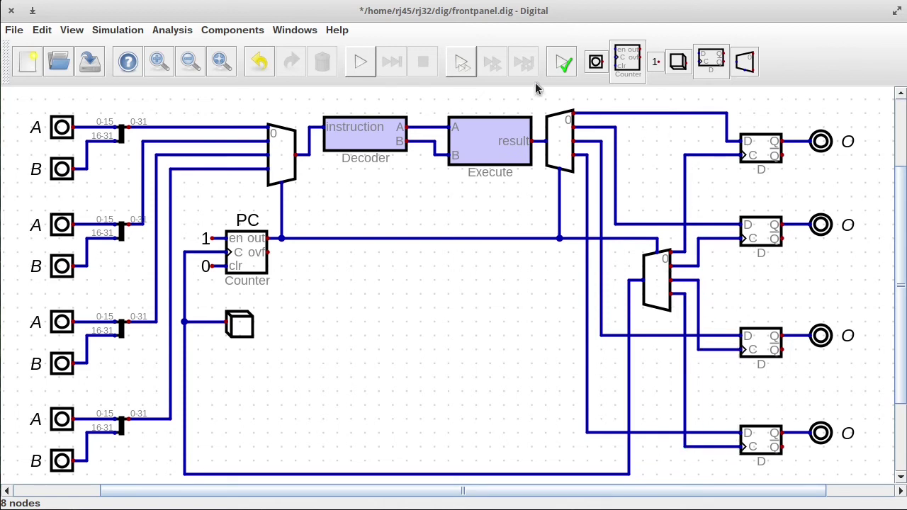
left_click(360, 61)
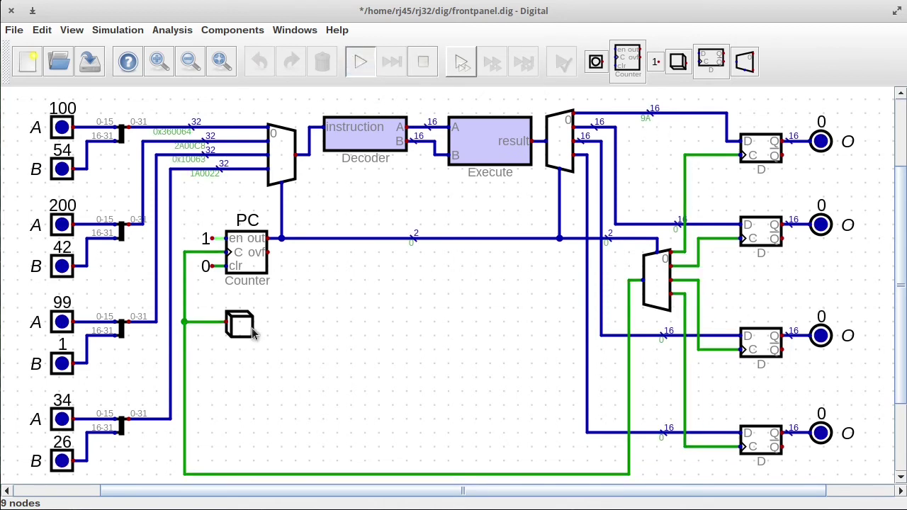
left_click(244, 327)
left_click(243, 327)
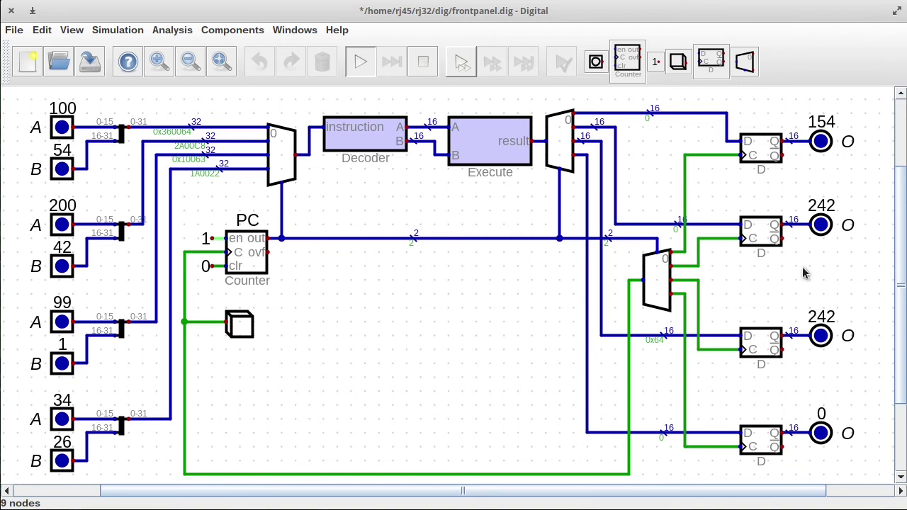
left_click(244, 326)
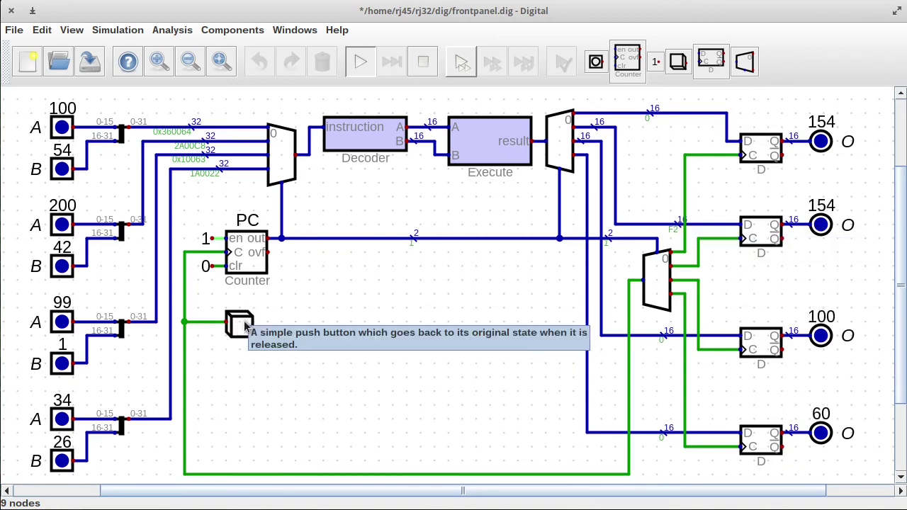
left_click(240, 331)
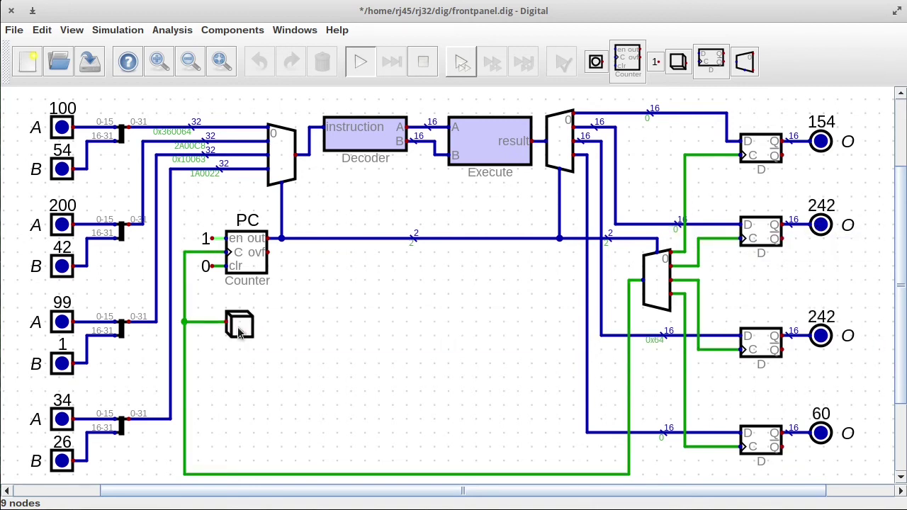
left_click(240, 331)
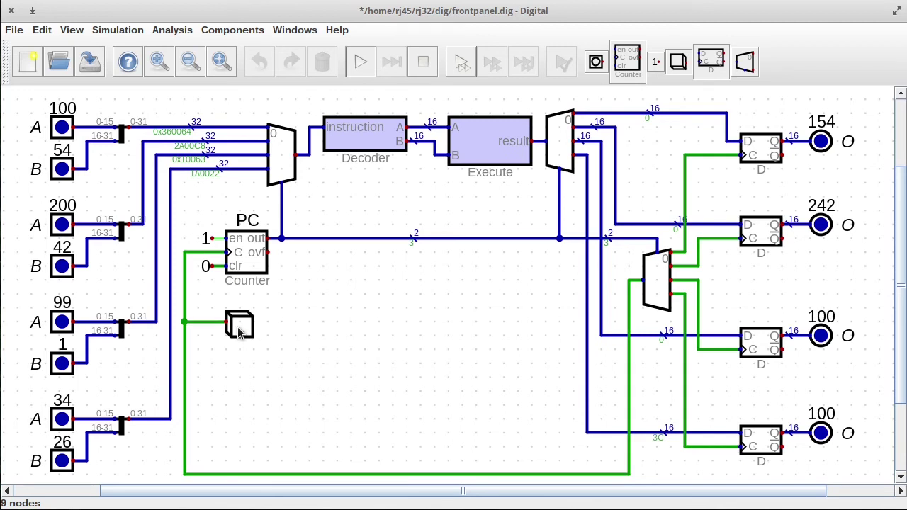
left_click(240, 331)
left_click(240, 331)
left_click(240, 331)
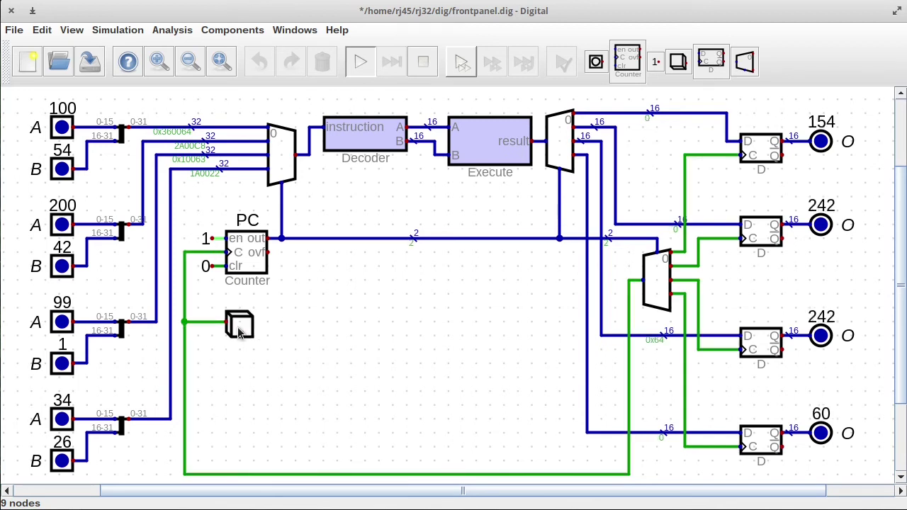
left_click(239, 331)
left_click(240, 331)
left_click(240, 331)
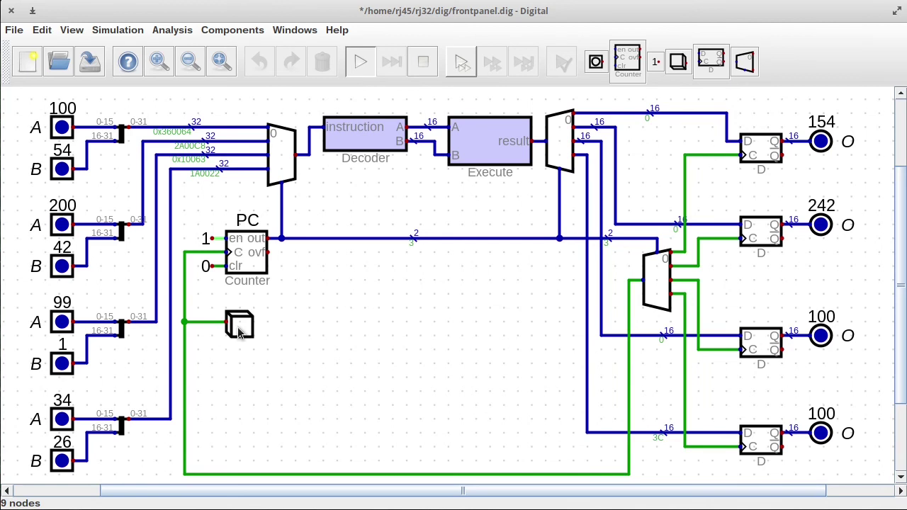
key("Escape")
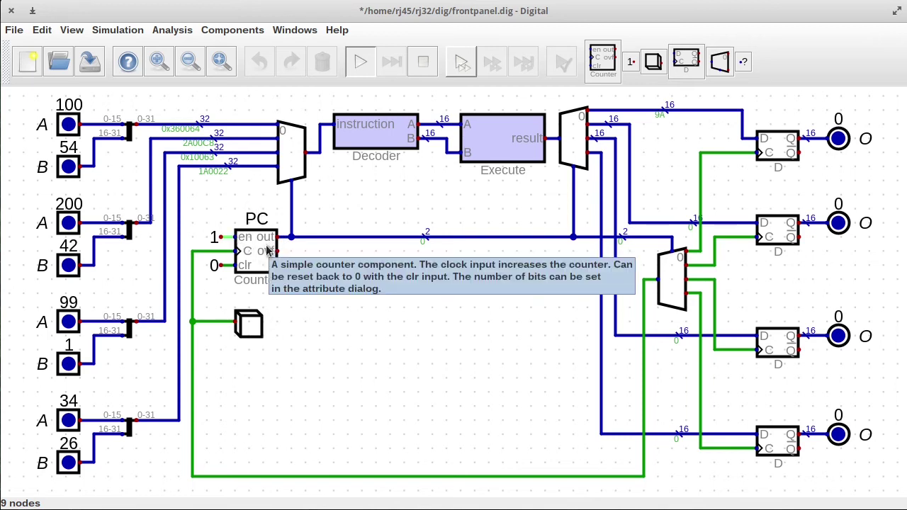
- Pulse the clock push button once so the top two registers latch 154
left_click(247, 326)
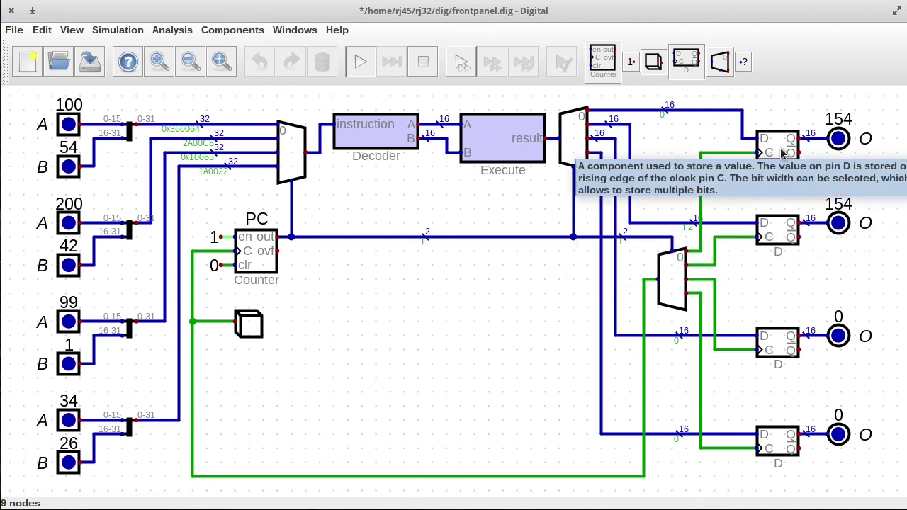
- Stop the simulation and delete the clock wire going into the second demultiplexer
key("Escape")
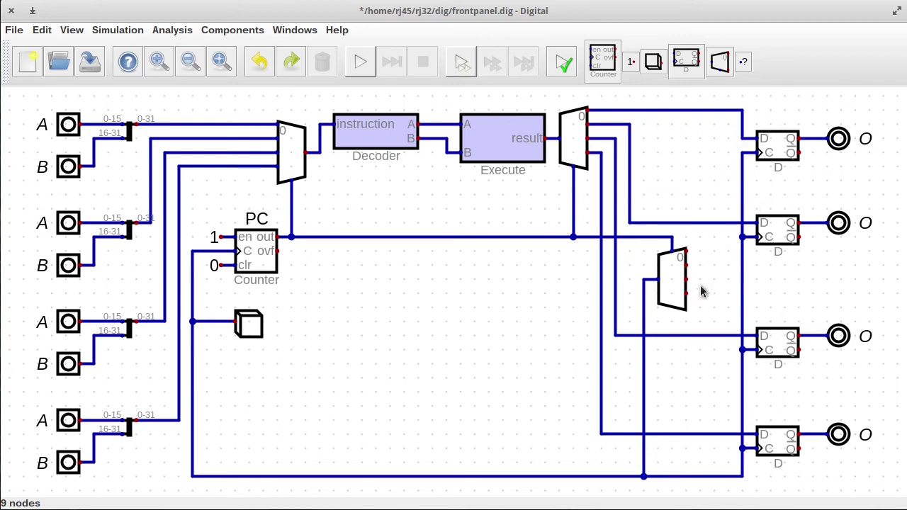
left_click_drag(628, 267, 657, 304)
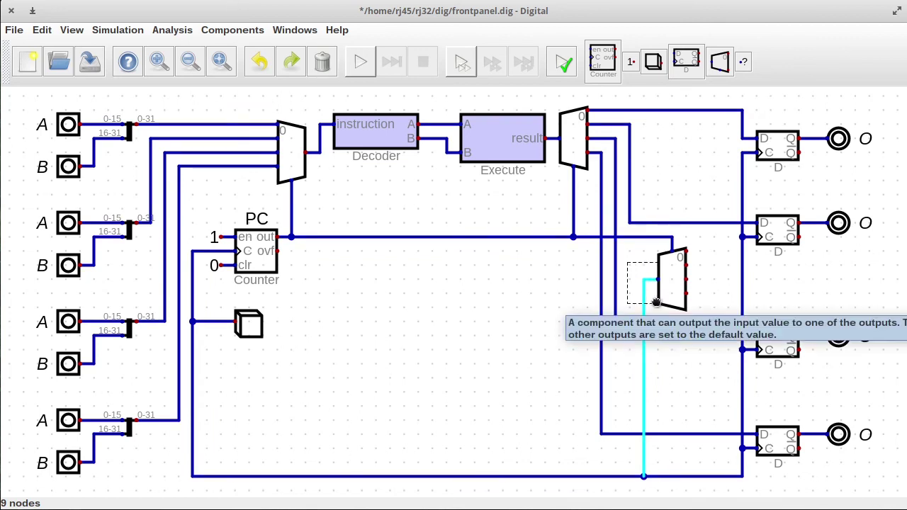
key("Delete")
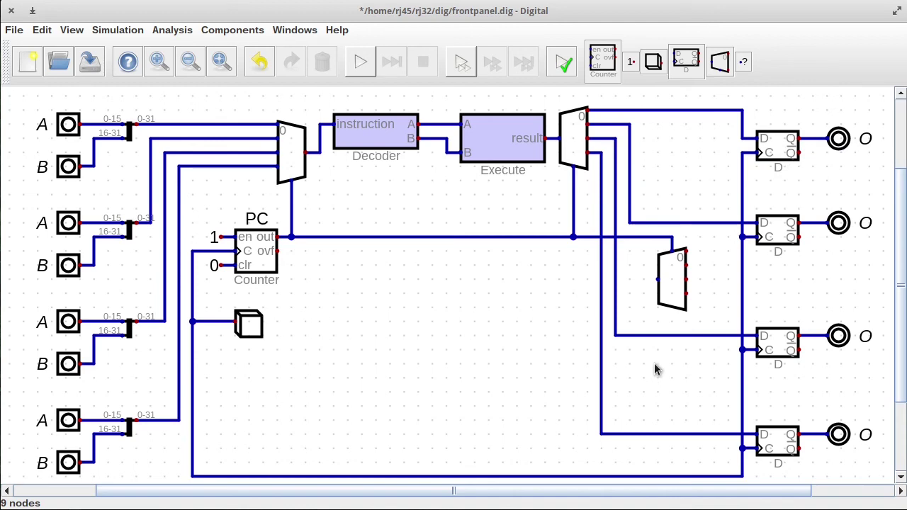
- Put a multiplexer next to the top flip-flop in place of its direct data wire
left_click(234, 29)
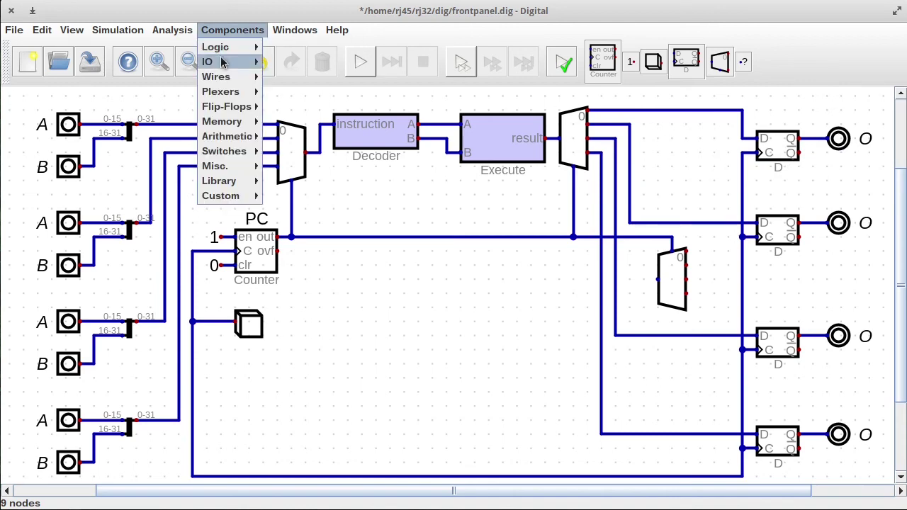
mouse_move(225, 79)
left_click(326, 92)
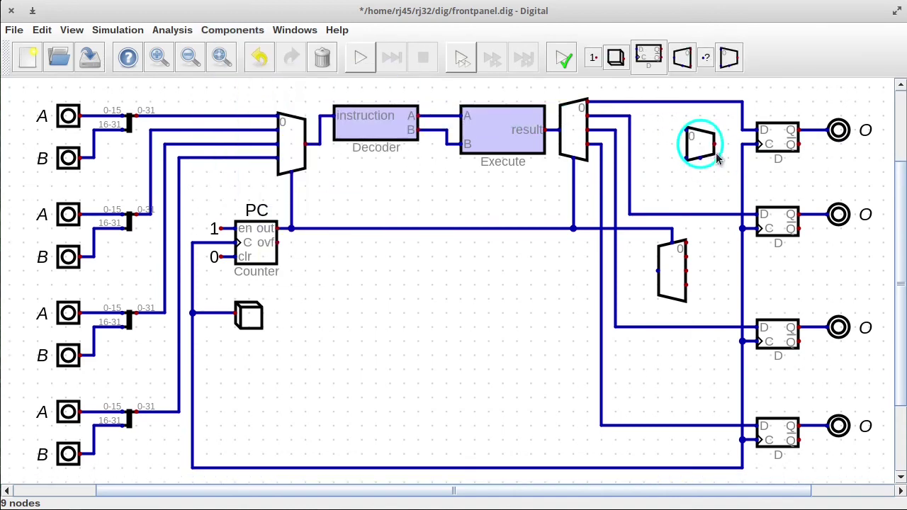
left_click(717, 158)
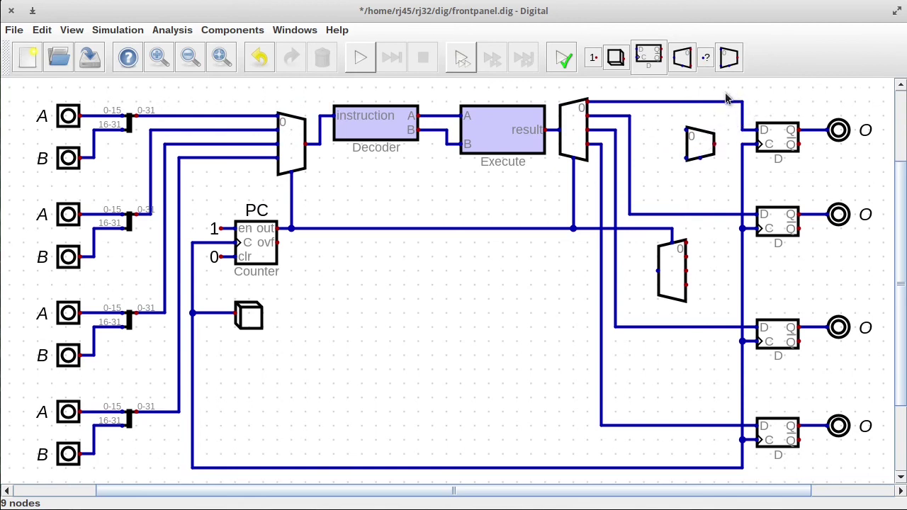
left_click_drag(725, 94, 752, 133)
key("Delete")
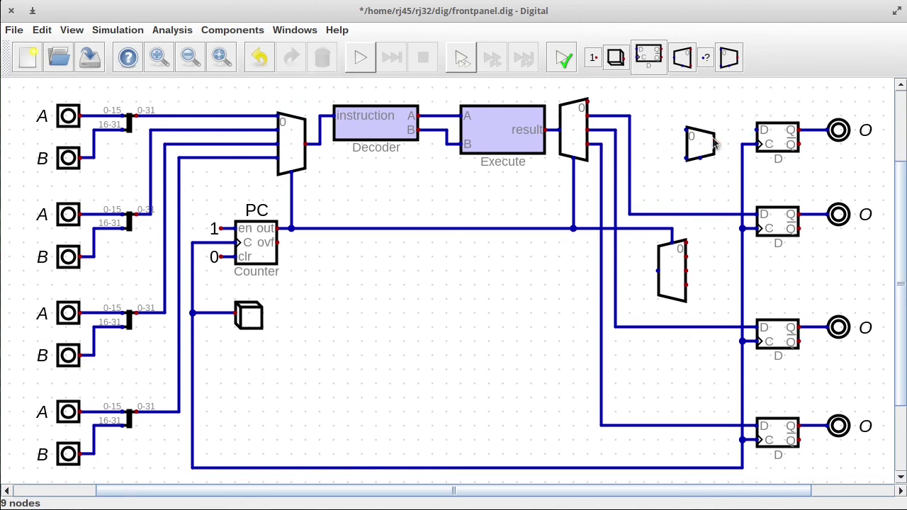
left_click_drag(699, 146, 714, 132)
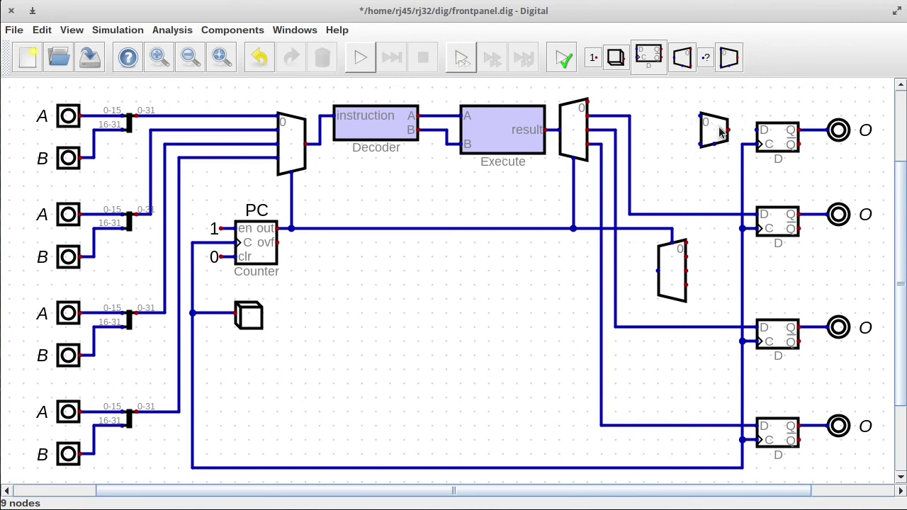
- Wire the flip-flop's Q back to multiplexer input 0, the result to input 1, and the output to D
left_click(814, 131)
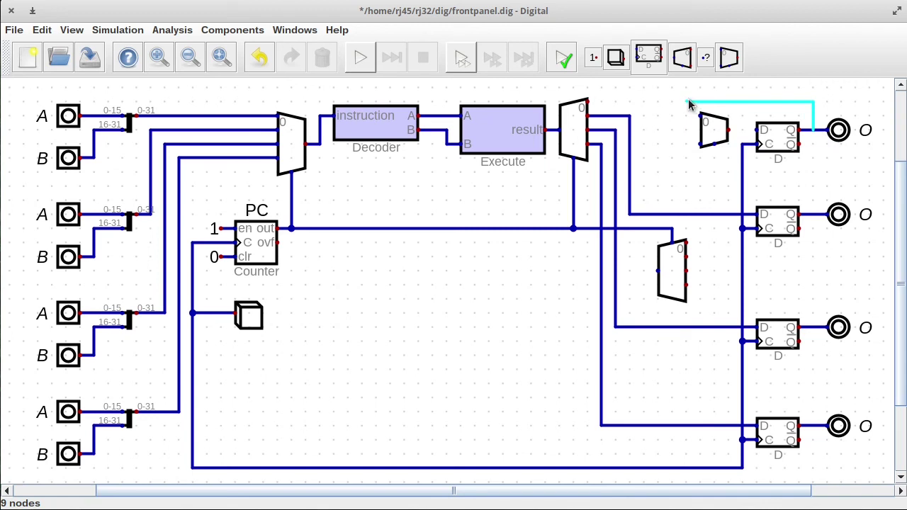
left_click(689, 105)
left_click(699, 119)
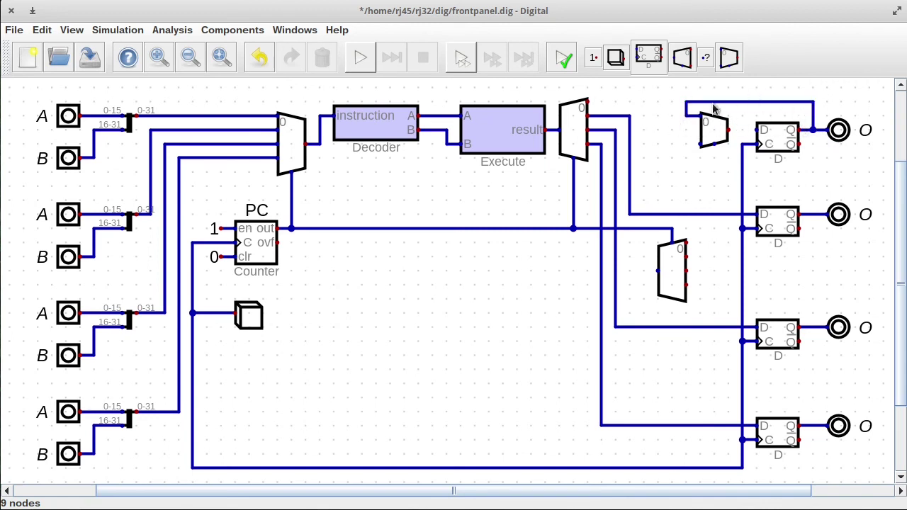
left_click(728, 131)
left_click(754, 131)
left_click(587, 102)
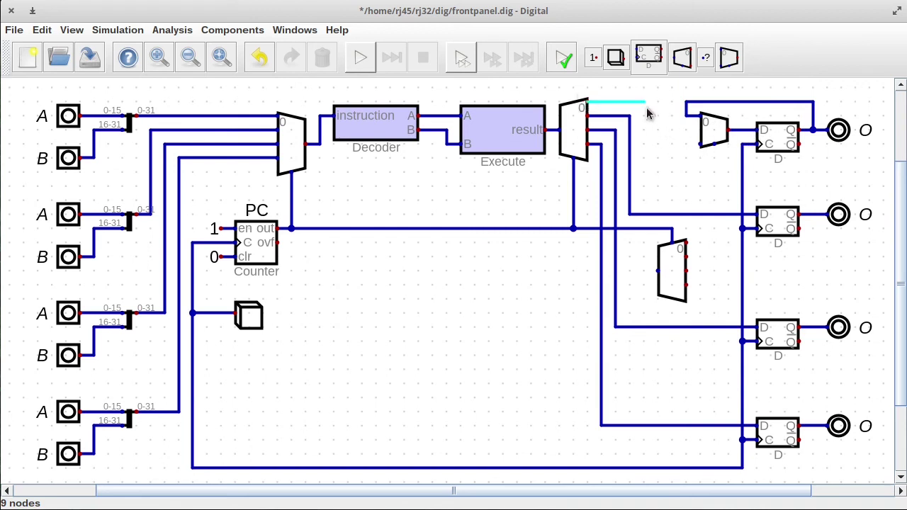
left_click(644, 144)
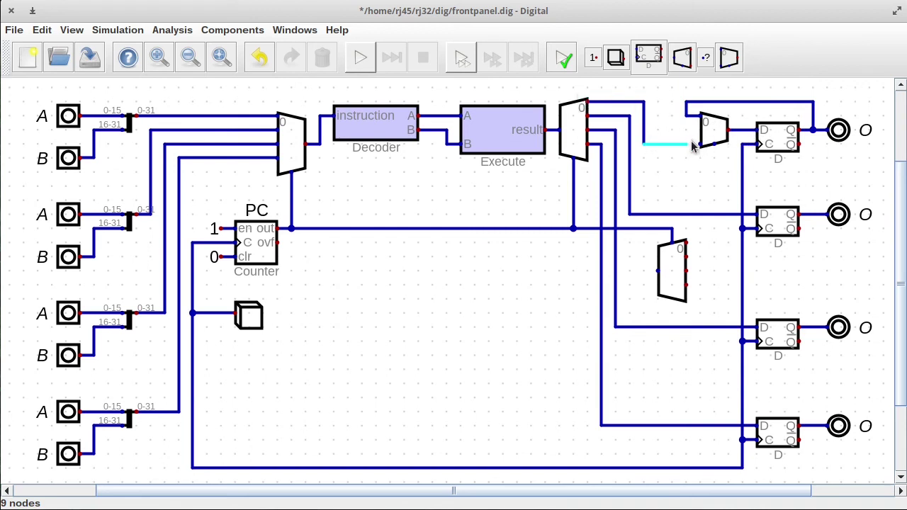
left_click(700, 144)
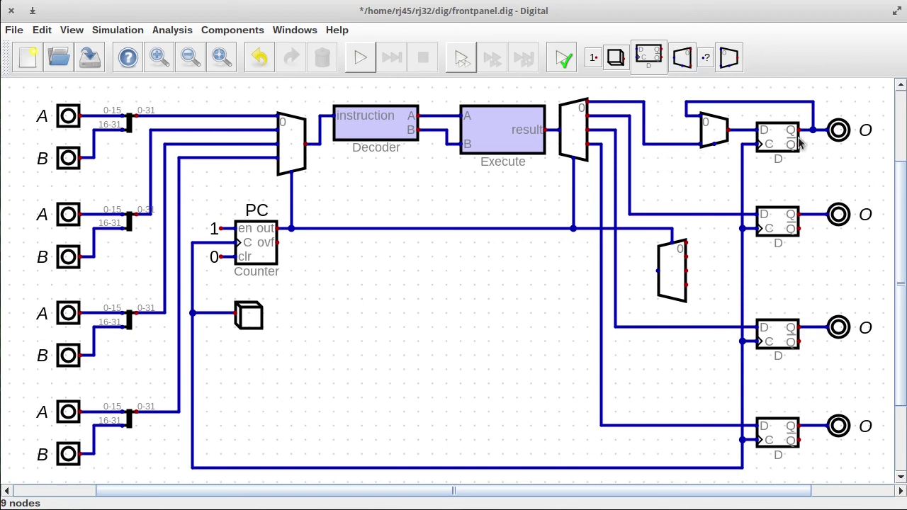
- Connect the demultiplexer's first output to the multiplexer select and feed the demultiplexer a constant 1
left_click(687, 243)
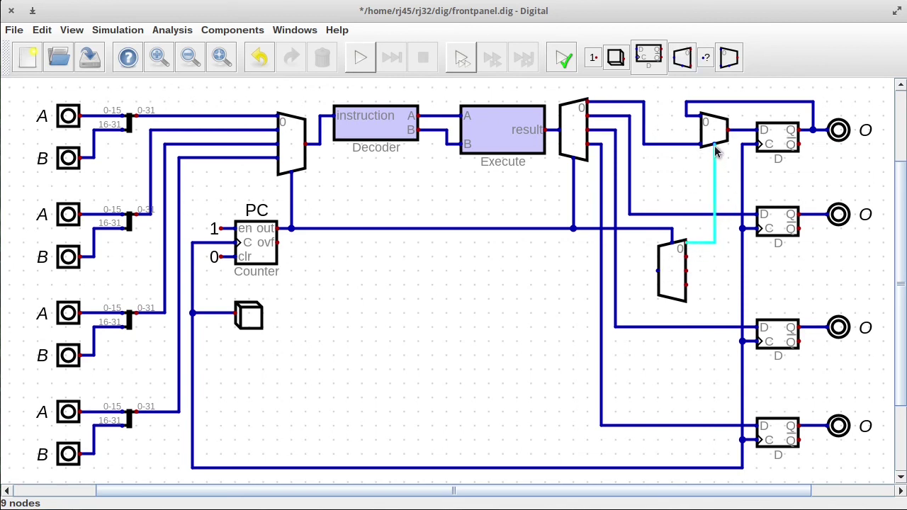
left_click(716, 146)
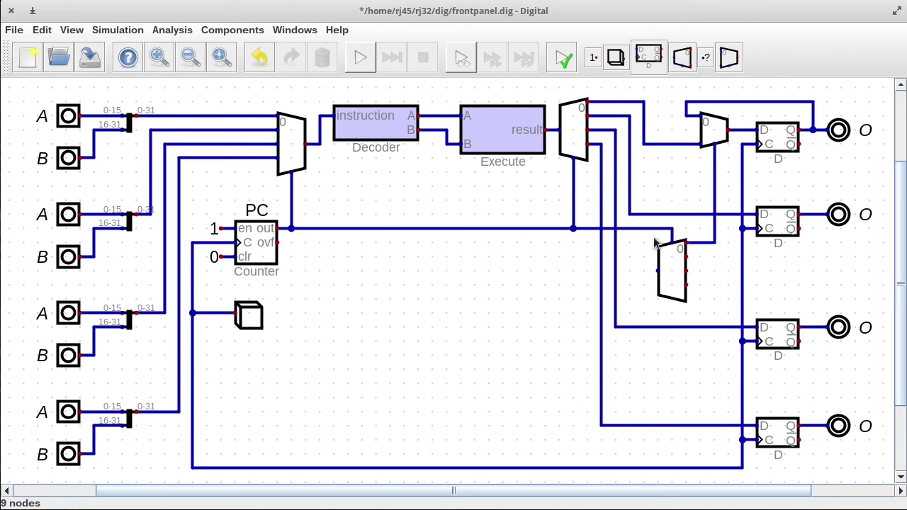
left_click(594, 58)
left_click(644, 273)
- After the start error, set the top feedback multiplexer's Data Bits to 16
left_click(360, 60)
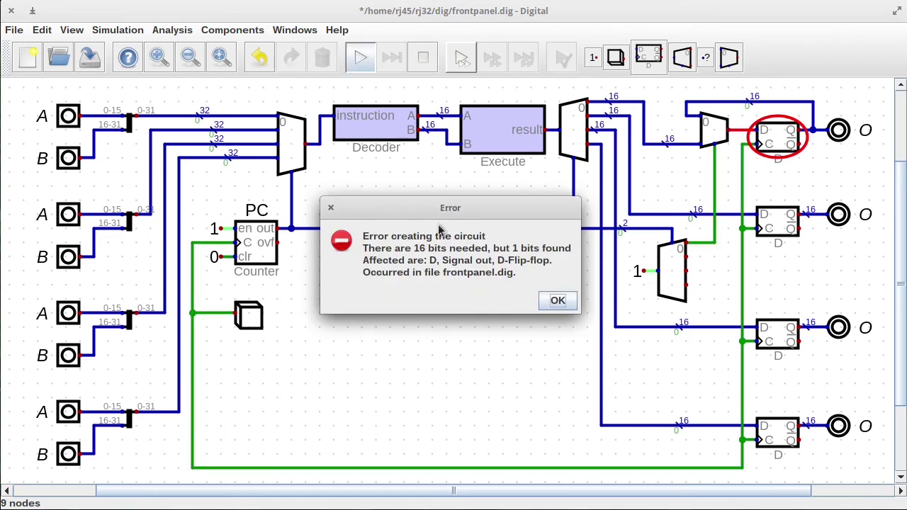
left_click(558, 301)
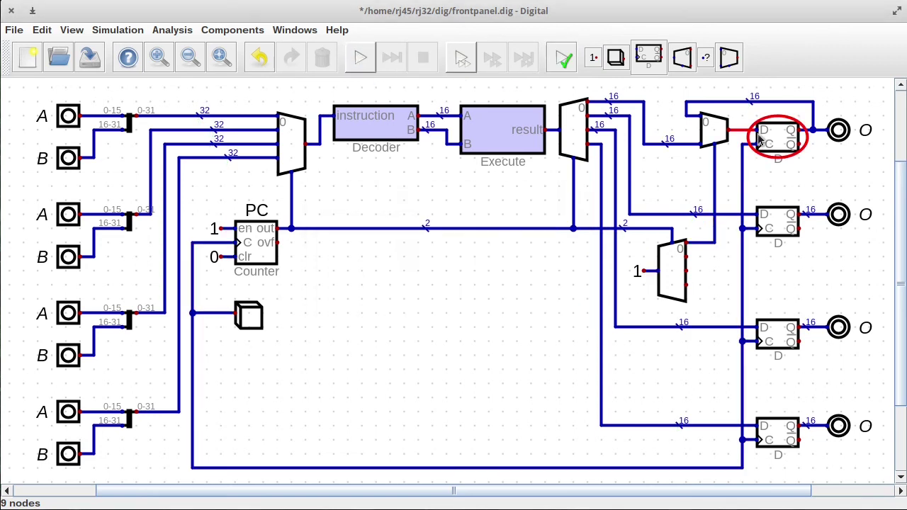
right_click(712, 131)
key("Tab")
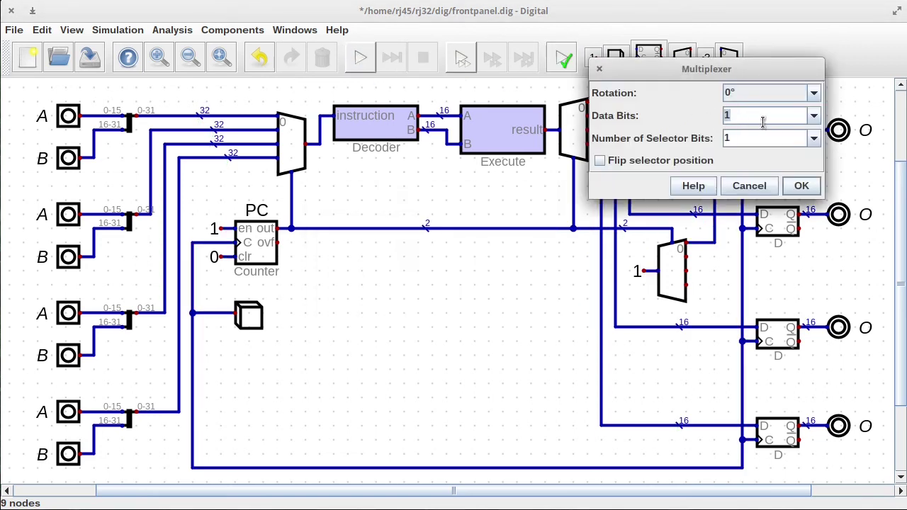
type("6")
left_click(802, 185)
- Run the simulation and pulse the clock several times so the top output holds 154
left_click(360, 57)
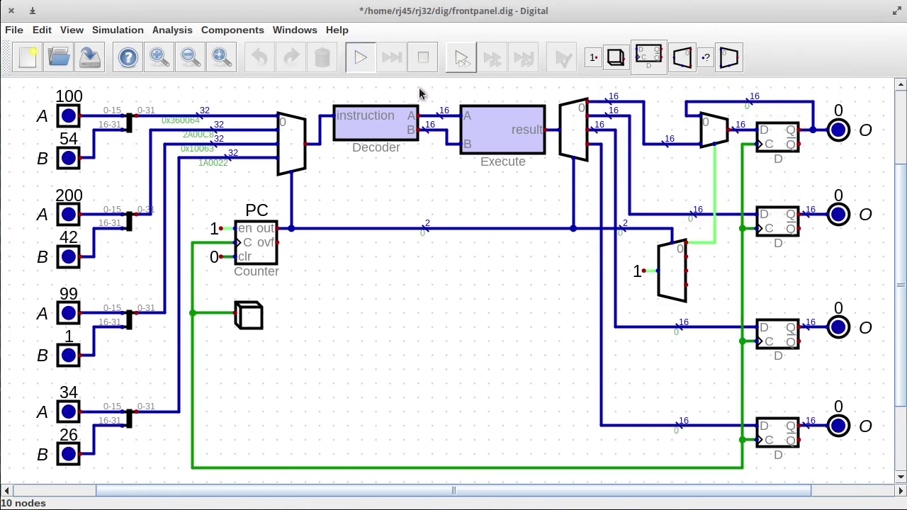
left_click(257, 316)
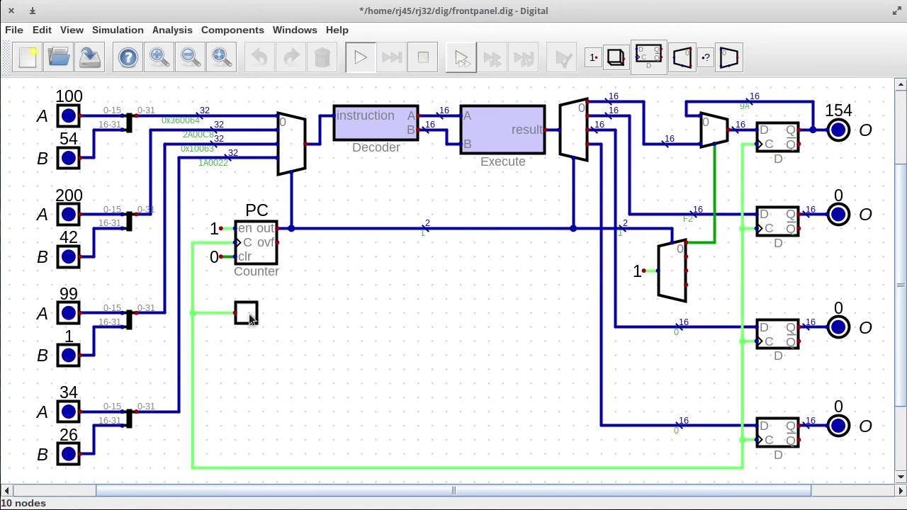
left_click(249, 317)
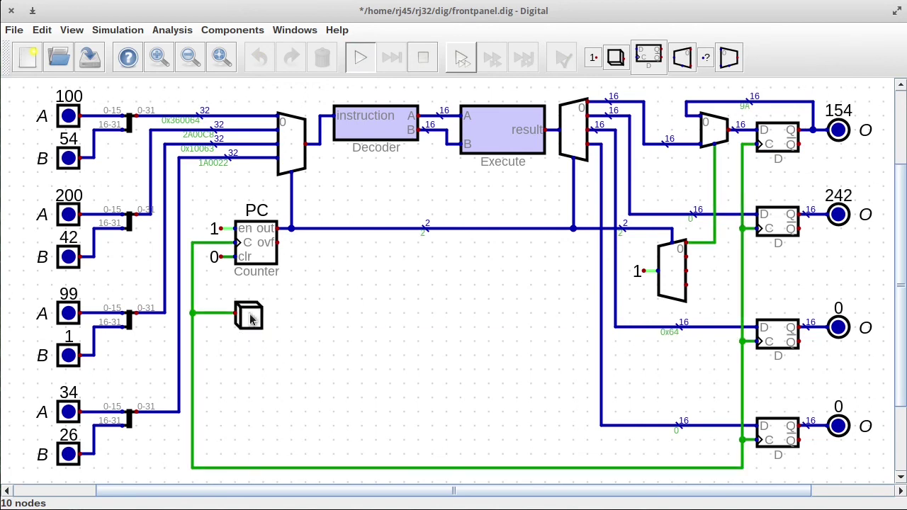
left_click(250, 317)
left_click(250, 317)
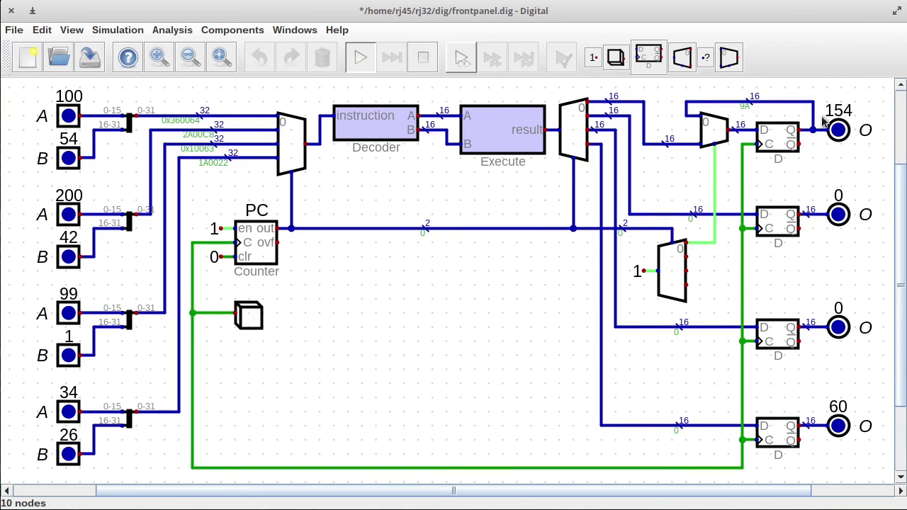
- Delete the lower three registers and paste three copies of the top multiplexer-register-output row
key("Escape")
left_click_drag(675, 178, 871, 470)
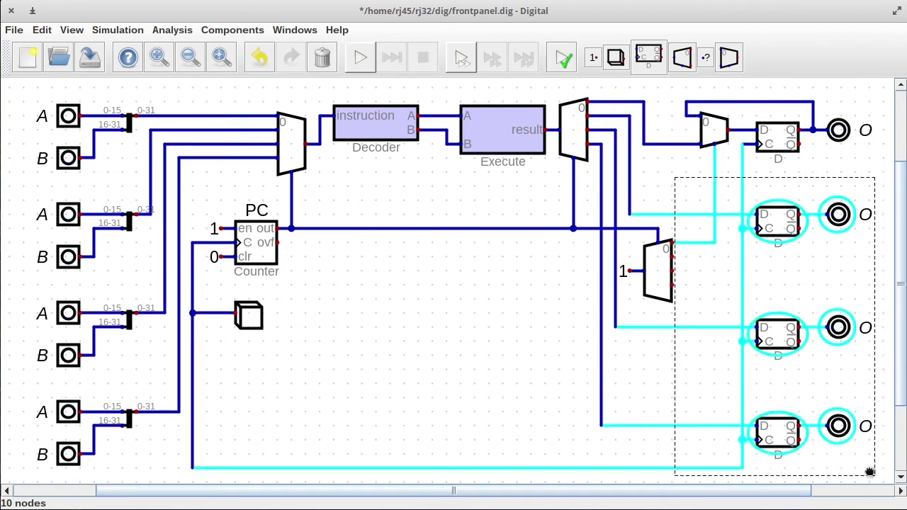
key("Delete")
left_click_drag(675, 89, 863, 179)
key("ctrl+c")
key("ctrl+v")
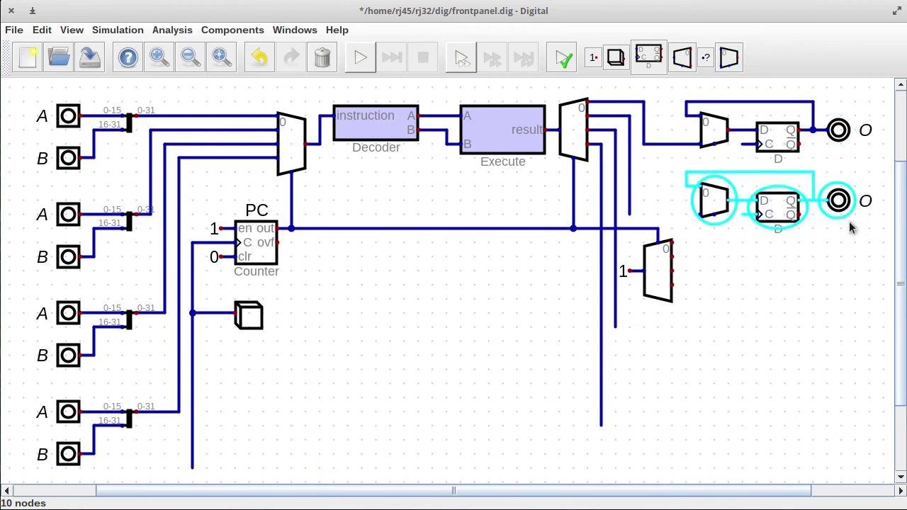
left_click(846, 237)
key("ctrl+v")
left_click(848, 365)
key("ctrl+v")
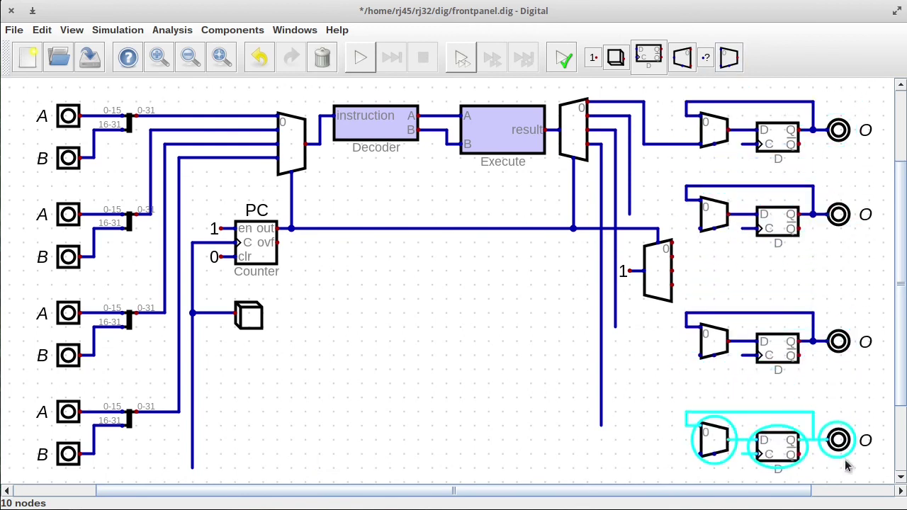
left_click(848, 449)
- Move the constant-fed selector left and connect result lines to the second, third and fourth multiplexers
left_click(651, 273)
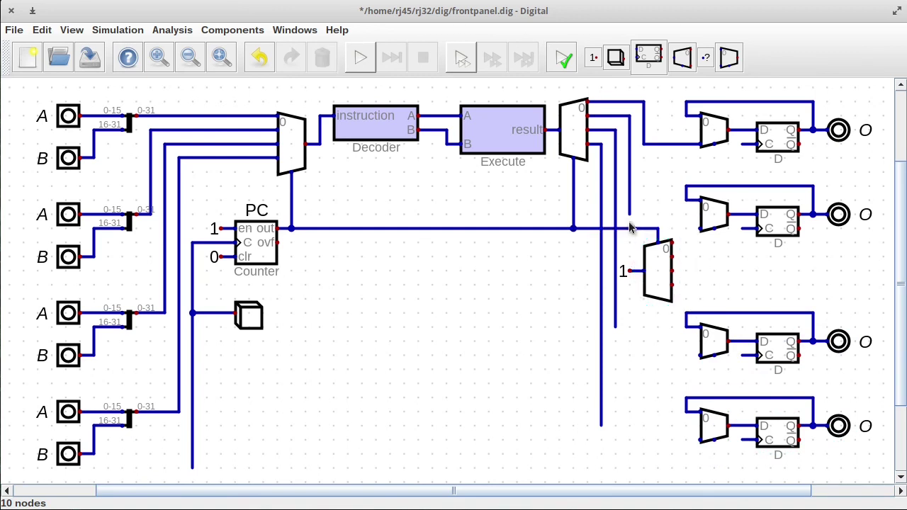
left_click_drag(652, 277, 567, 276)
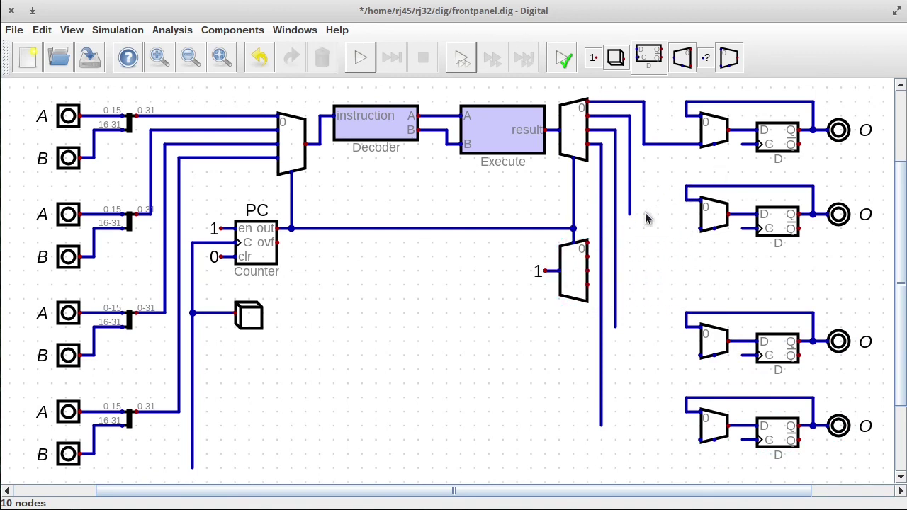
left_click_drag(629, 213, 700, 228)
left_click_drag(615, 326, 701, 355)
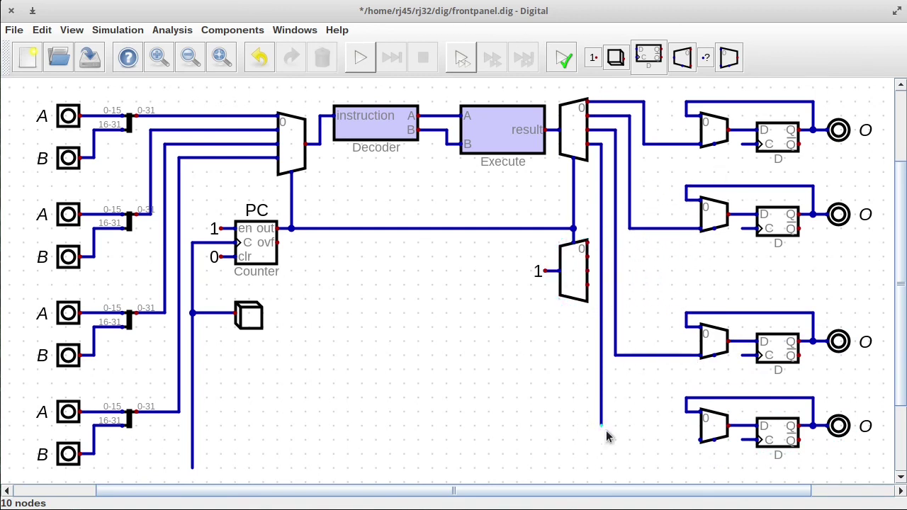
left_click_drag(602, 425, 700, 439)
- Flip a lower multiplexer's selector side and wire the select outputs and clock line to the rows
right_click(712, 421)
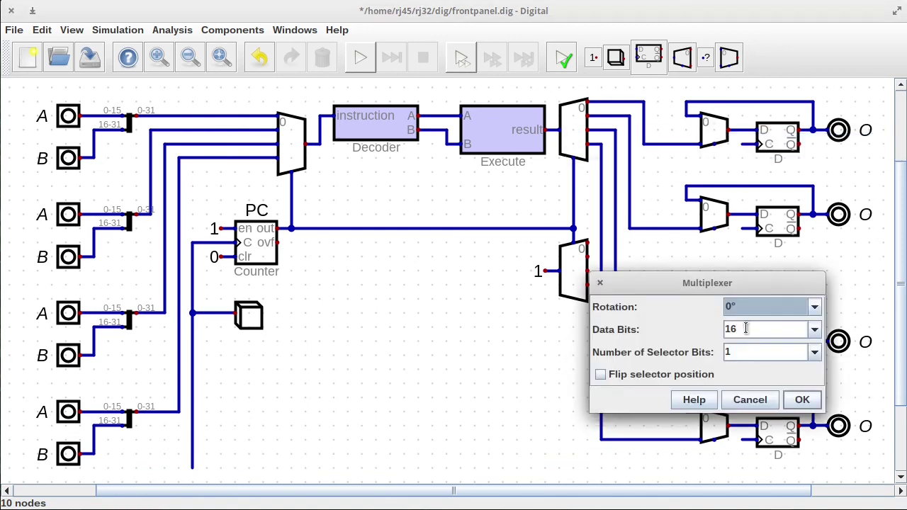
left_click(616, 462)
key("Return")
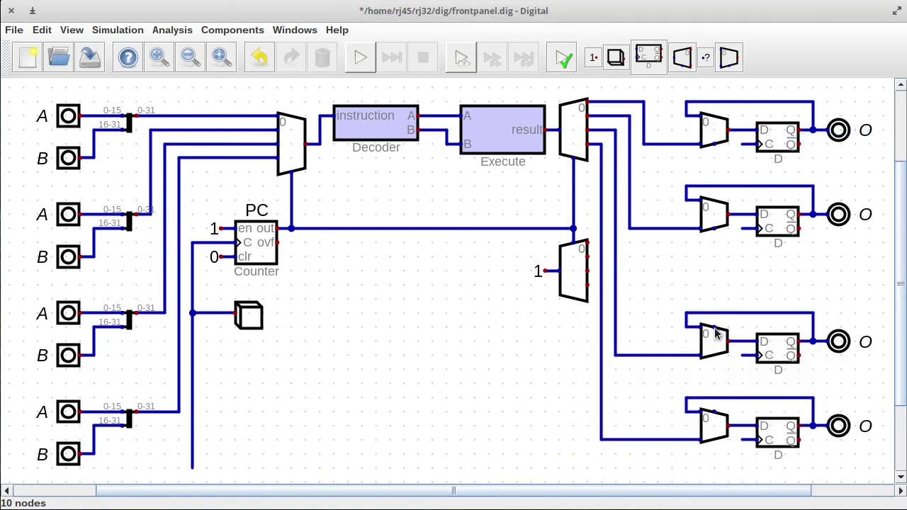
left_click_drag(715, 328, 589, 270)
mouse_move(715, 413)
left_mouse_down()
mouse_move(713, 386)
mouse_move(628, 290)
mouse_move(644, 290)
mouse_move(588, 284)
mouse_move(700, 229)
left_mouse_up()
mouse_move(589, 242)
left_mouse_down()
mouse_move(659, 219)
mouse_move(674, 172)
mouse_move(715, 144)
mouse_move(737, 205)
mouse_move(742, 482)
mouse_move(192, 470)
left_mouse_up()
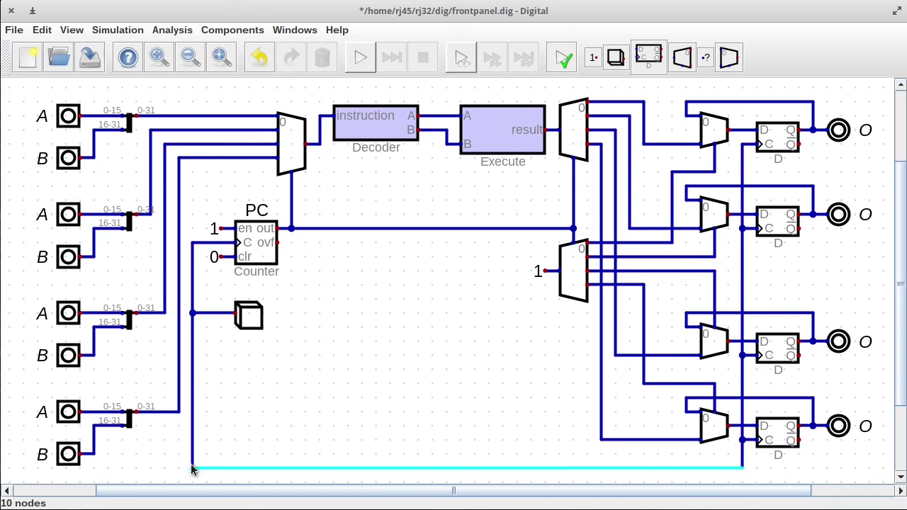
key("Escape")
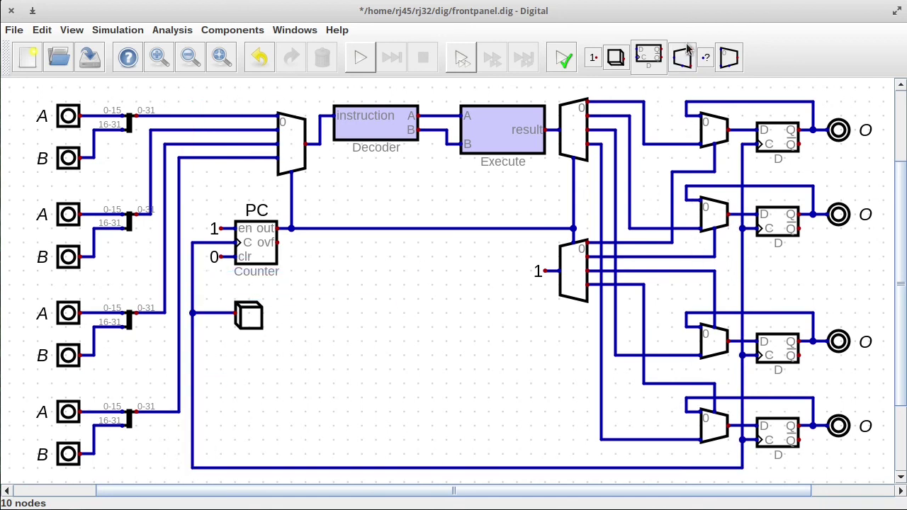
- Start the simulation and keep pulsing the clock to load 154, 242, 100 and 60 into the registers
left_click(361, 59)
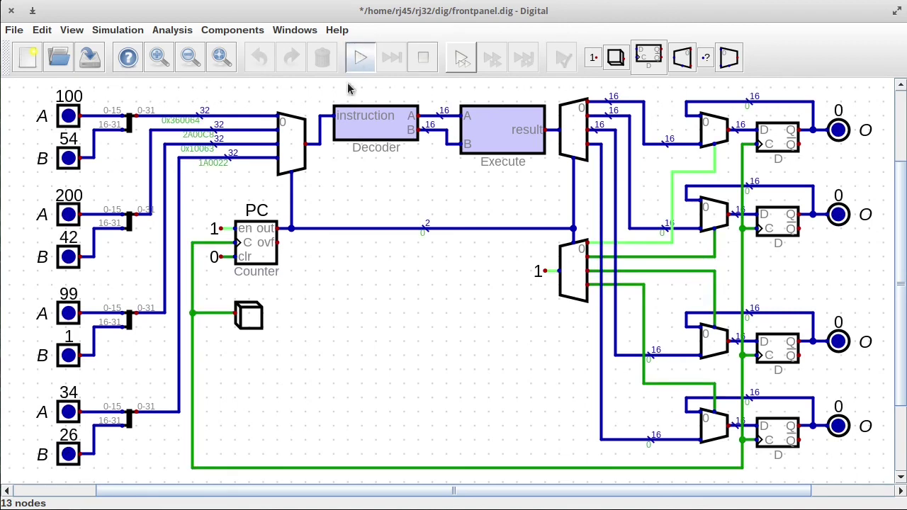
left_click(249, 321)
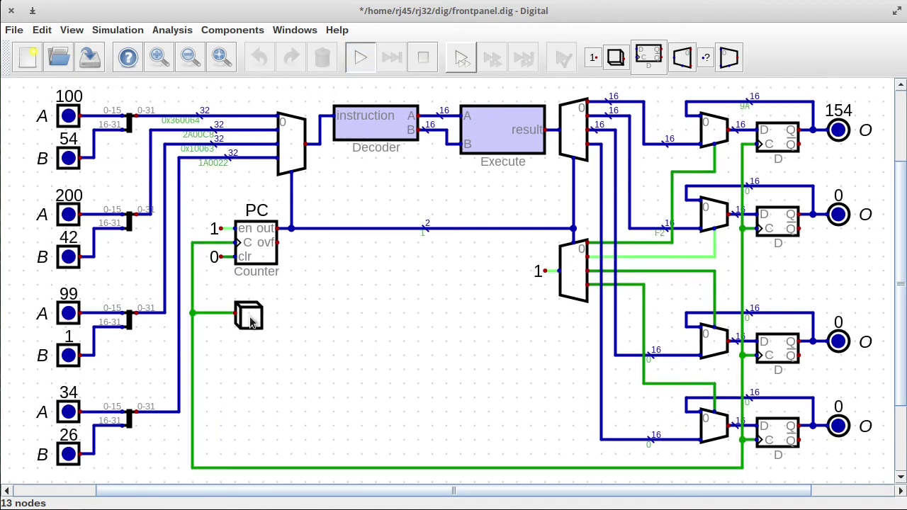
left_click(249, 320)
left_click(249, 320)
left_click(249, 321)
left_click(249, 320)
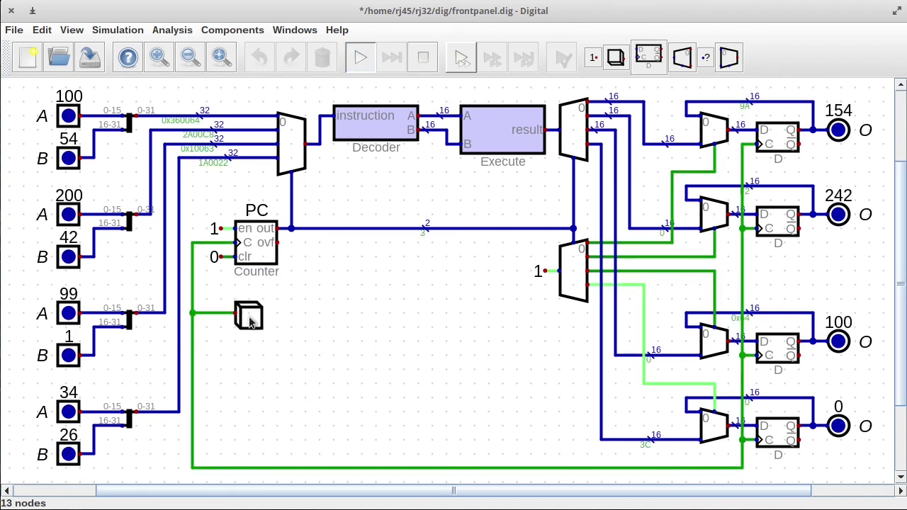
left_click(249, 321)
left_click(249, 320)
left_click(250, 321)
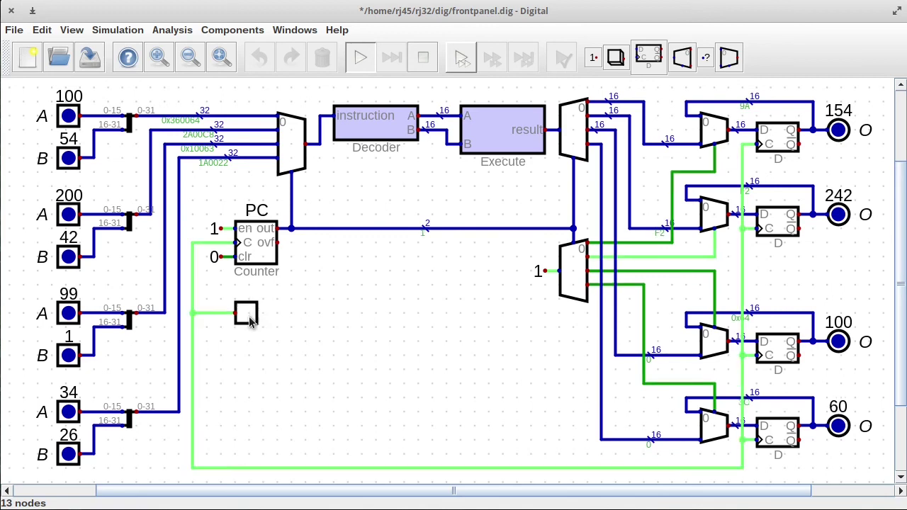
left_click(250, 320)
left_click(250, 320)
left_click(250, 320)
left_click(249, 320)
left_click(249, 320)
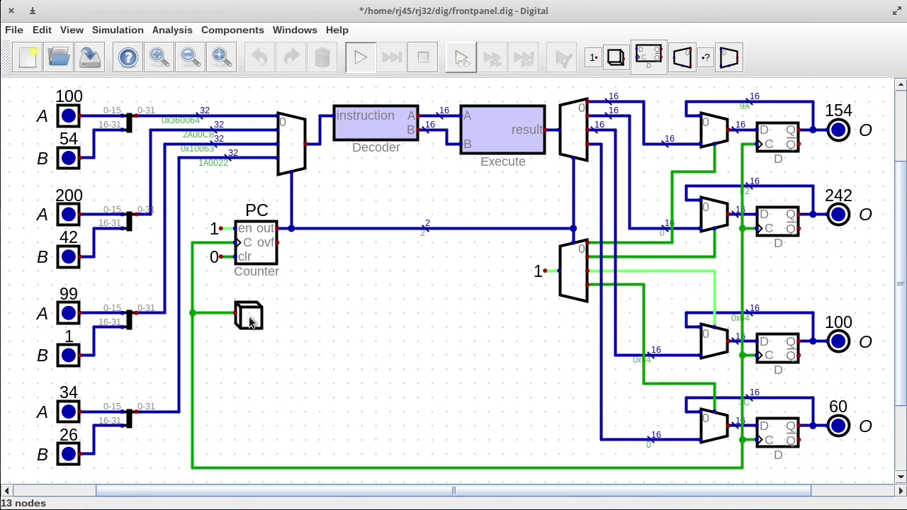
left_click(249, 320)
left_click(249, 320)
left_click(250, 320)
left_click(250, 321)
left_click(250, 320)
- Raise two A inputs to 101 and 201, then clock again so the top outputs read 155 and 243
left_click(69, 117)
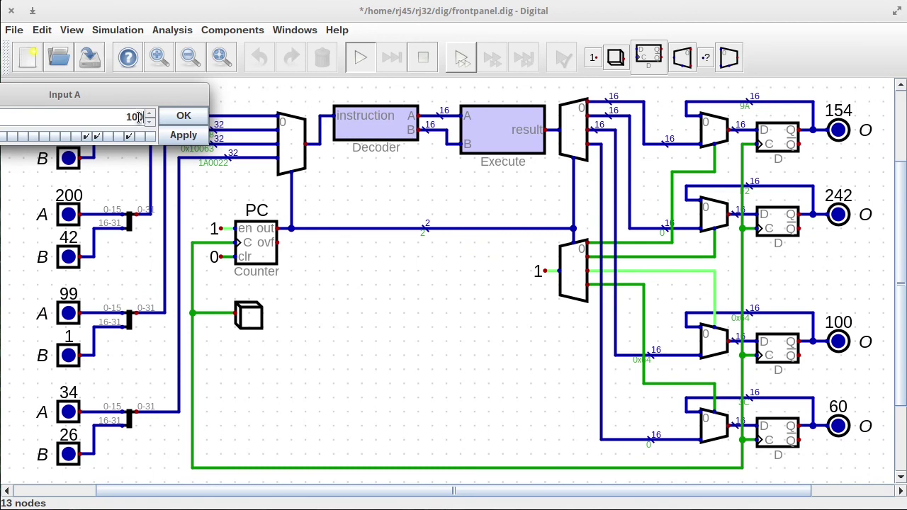
key("Up")
left_click(183, 115)
left_click(66, 214)
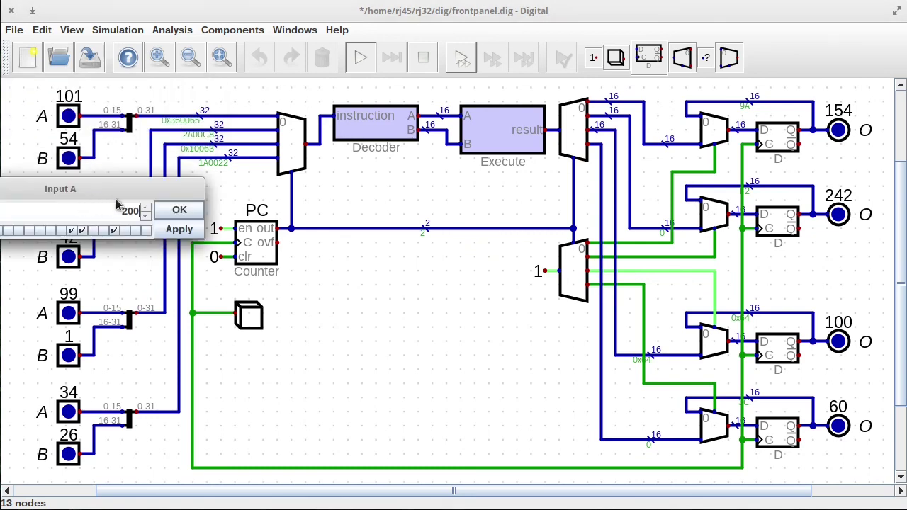
key("Up")
left_click(185, 209)
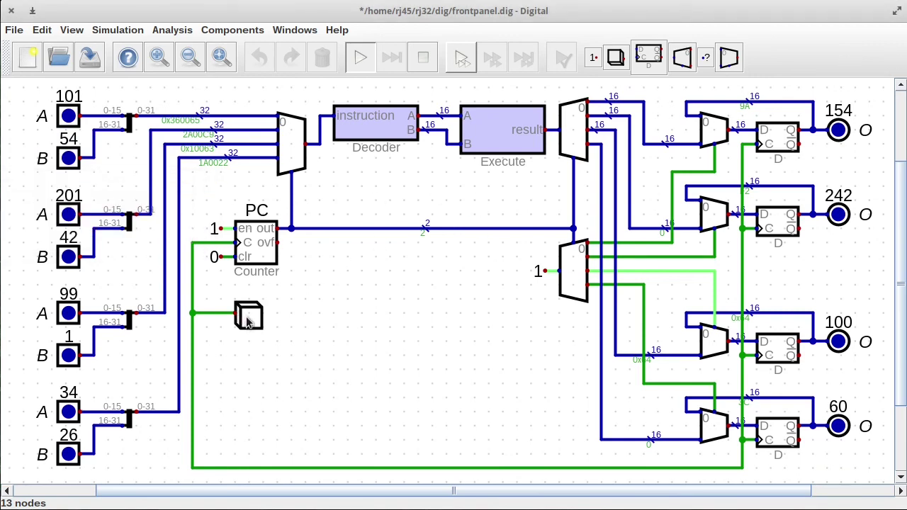
double_click(248, 323)
left_click(248, 322)
left_click(248, 322)
left_click(247, 312)
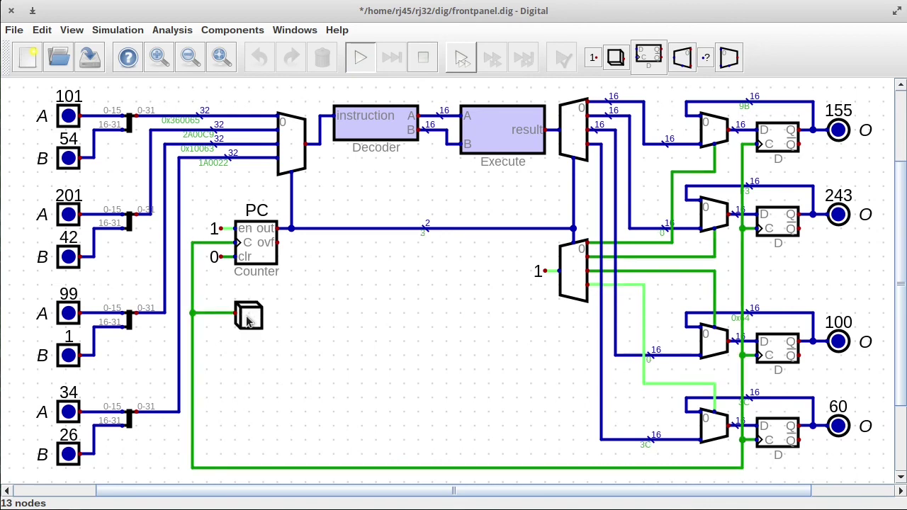
left_click(254, 319)
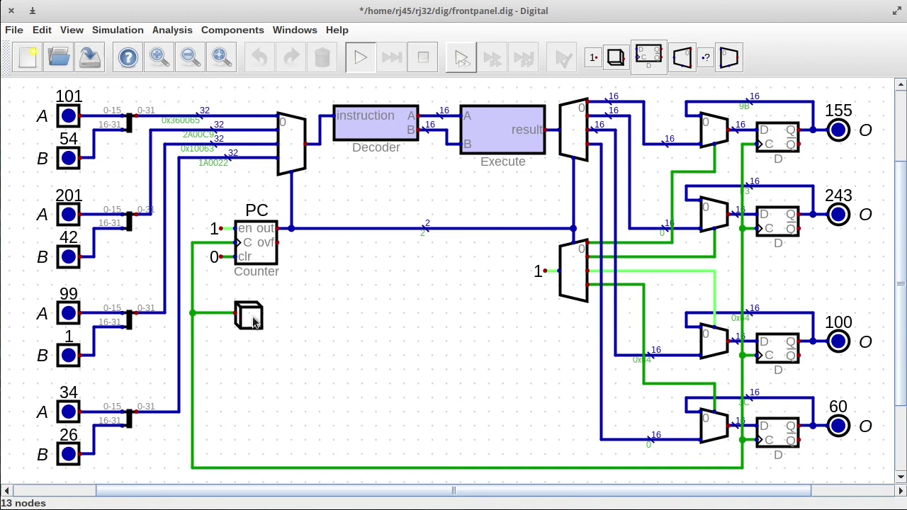
left_click(254, 320)
left_click(254, 321)
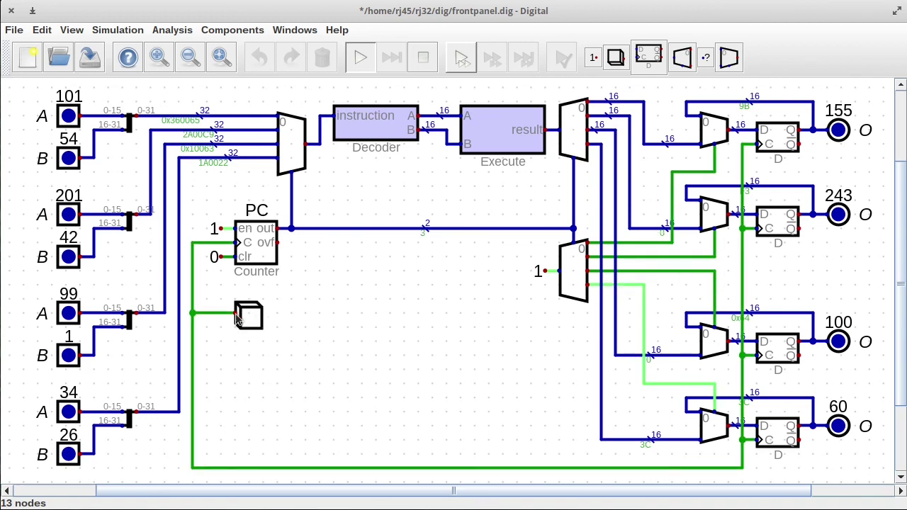